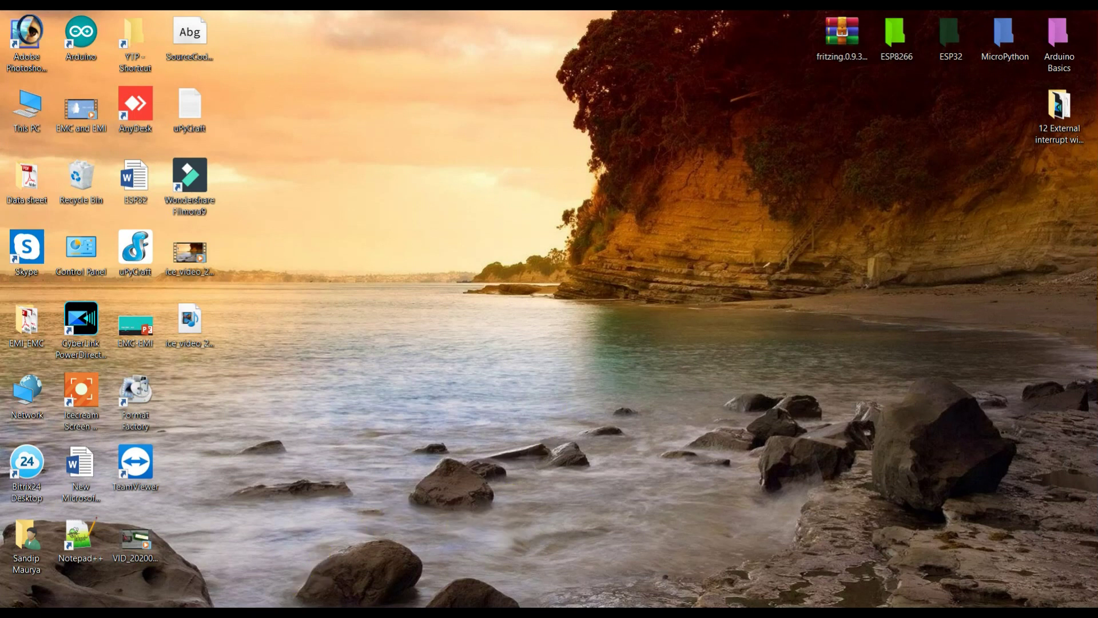
Start the web browser and open google.co.in in a new tab
left_click(277, 612)
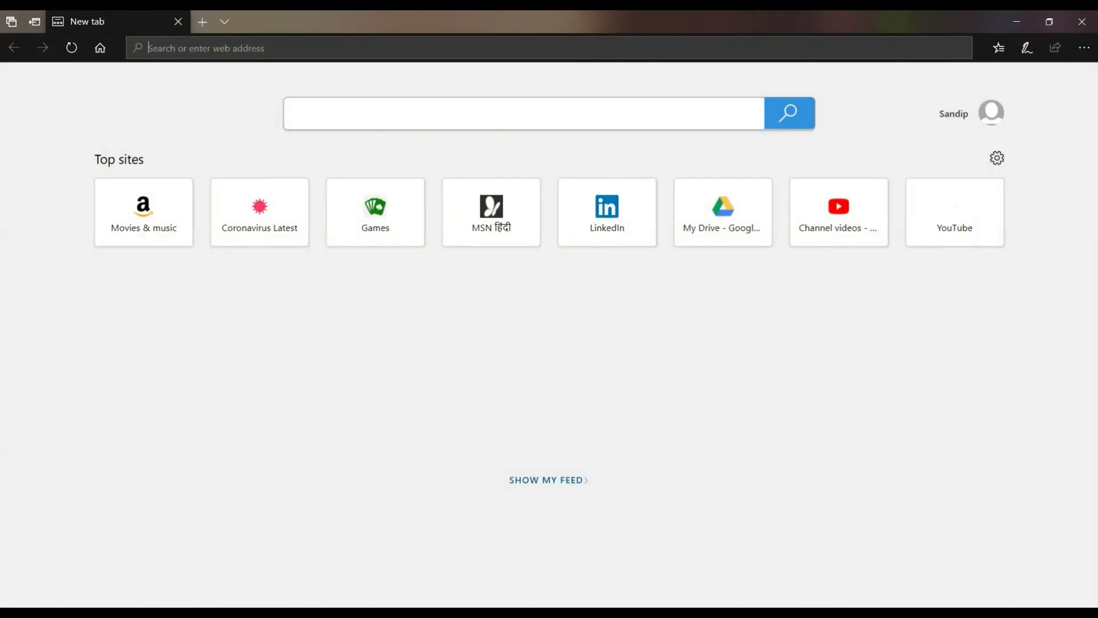
left_click(203, 19)
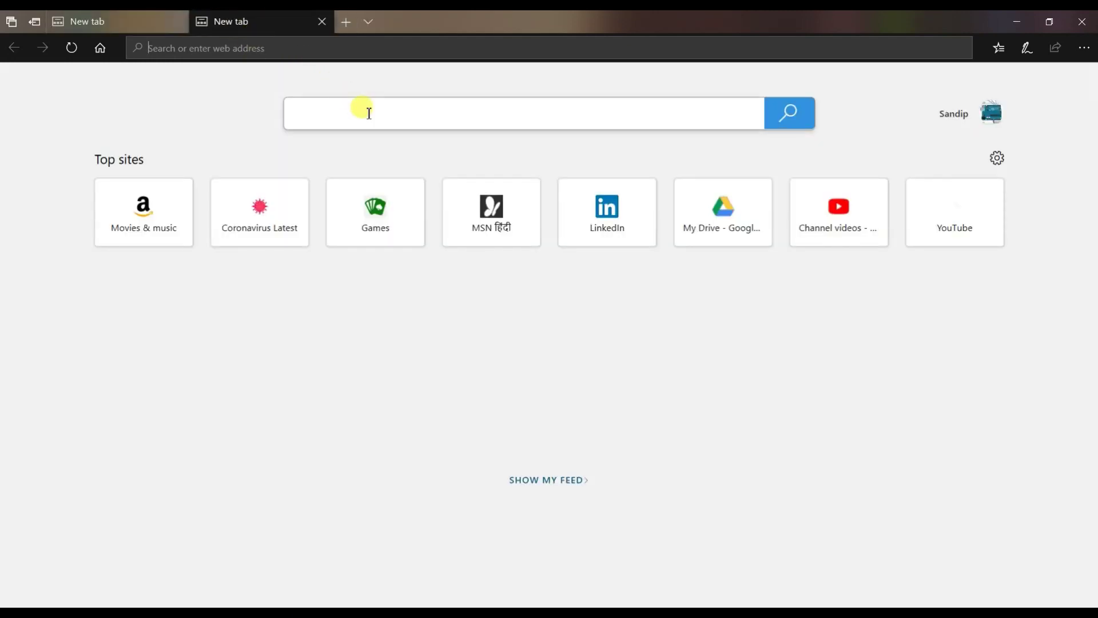
type("google.co.in/")
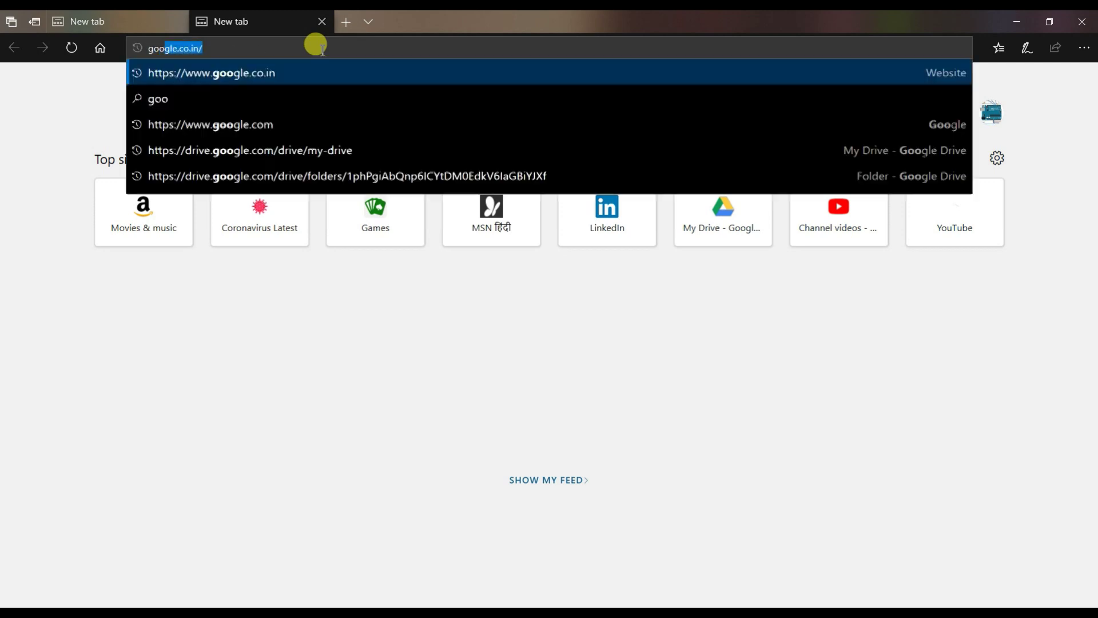
key("Return")
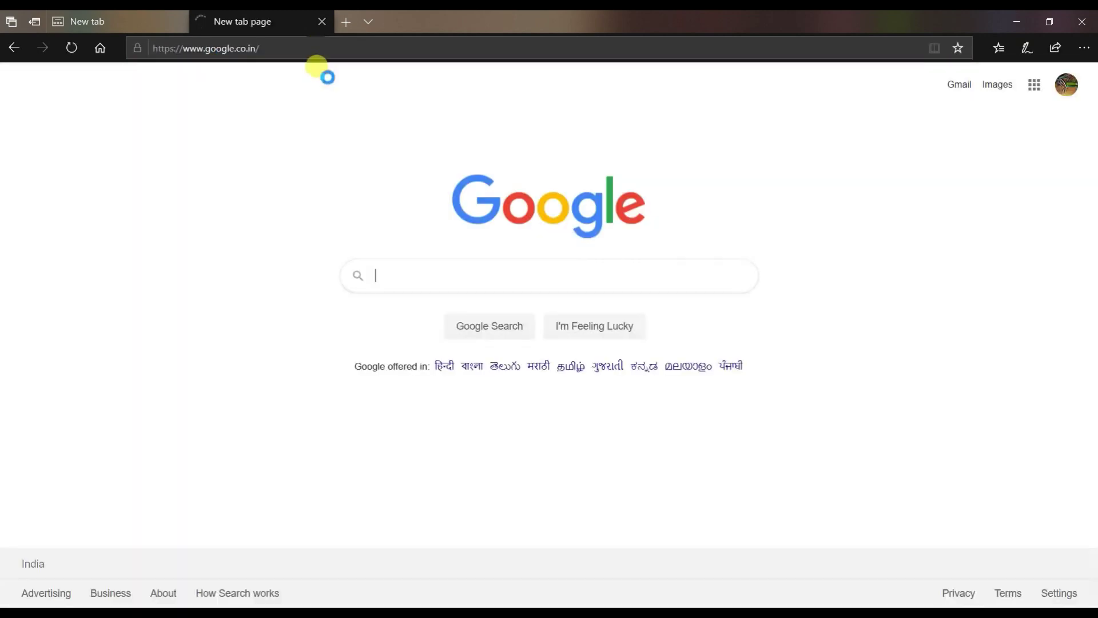
Search Google for "fritzing download", view the Download page on fritzing.org, and minimize the browser
left_click(399, 277)
type("frit")
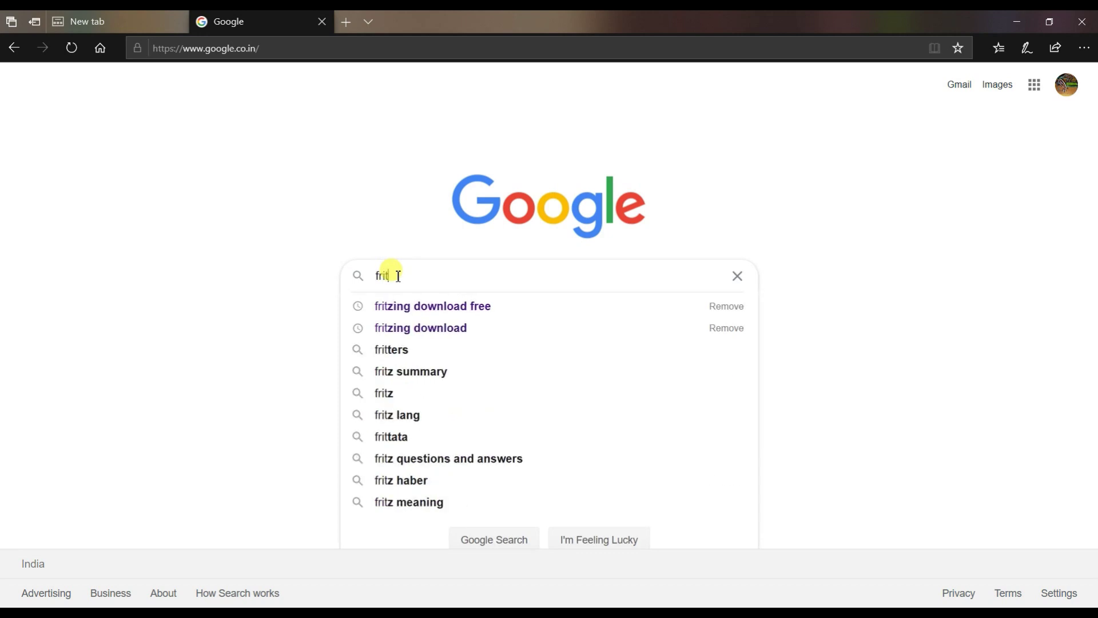
type("zing")
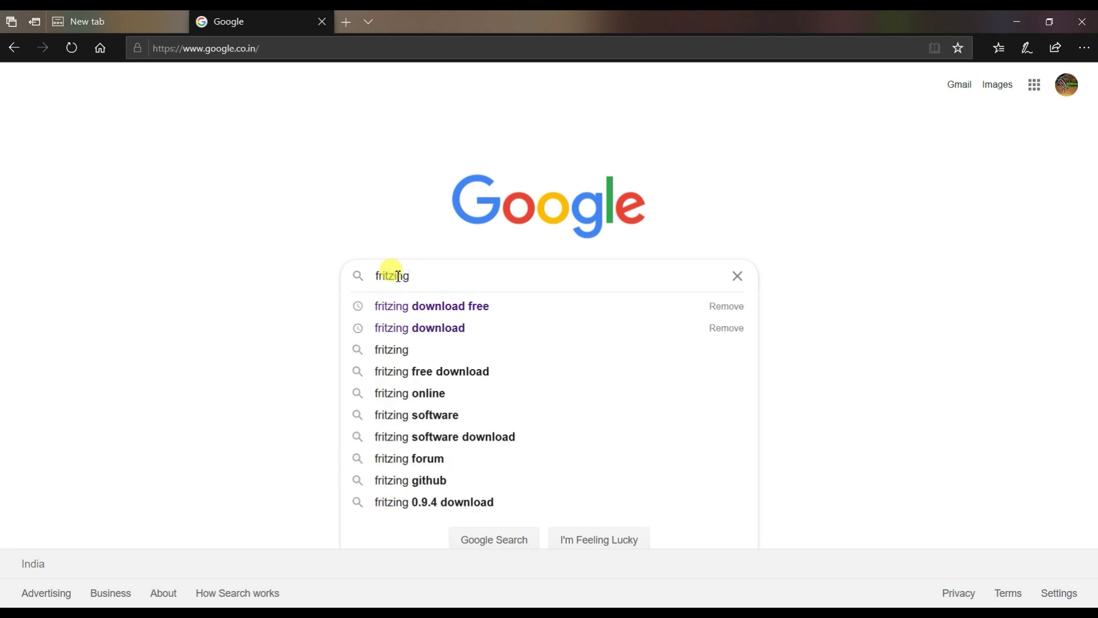
left_click(438, 329)
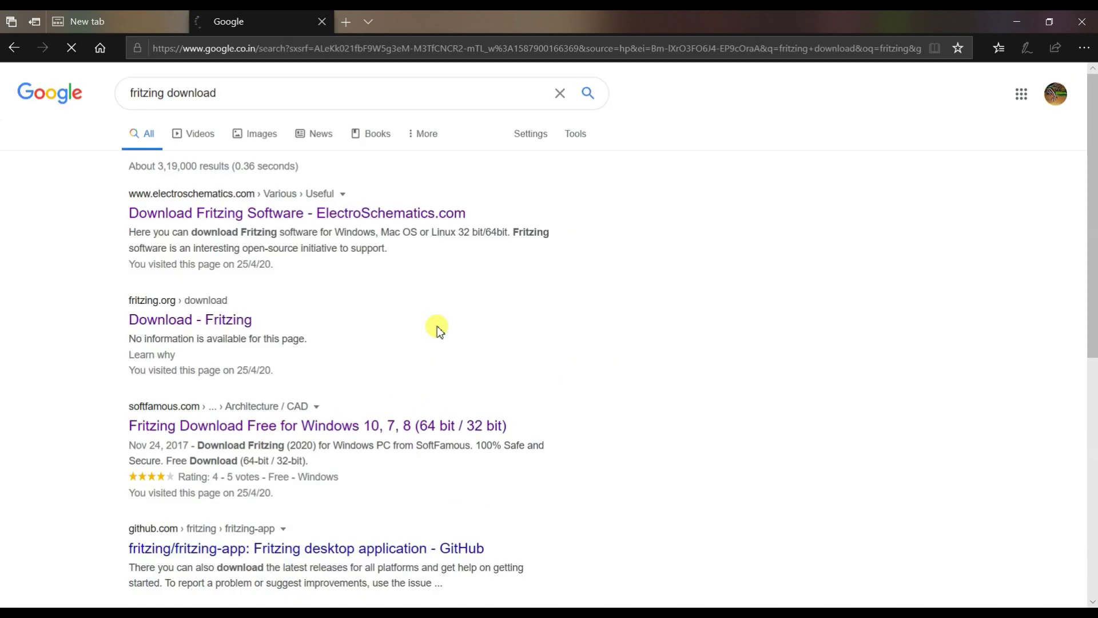
left_click(200, 323)
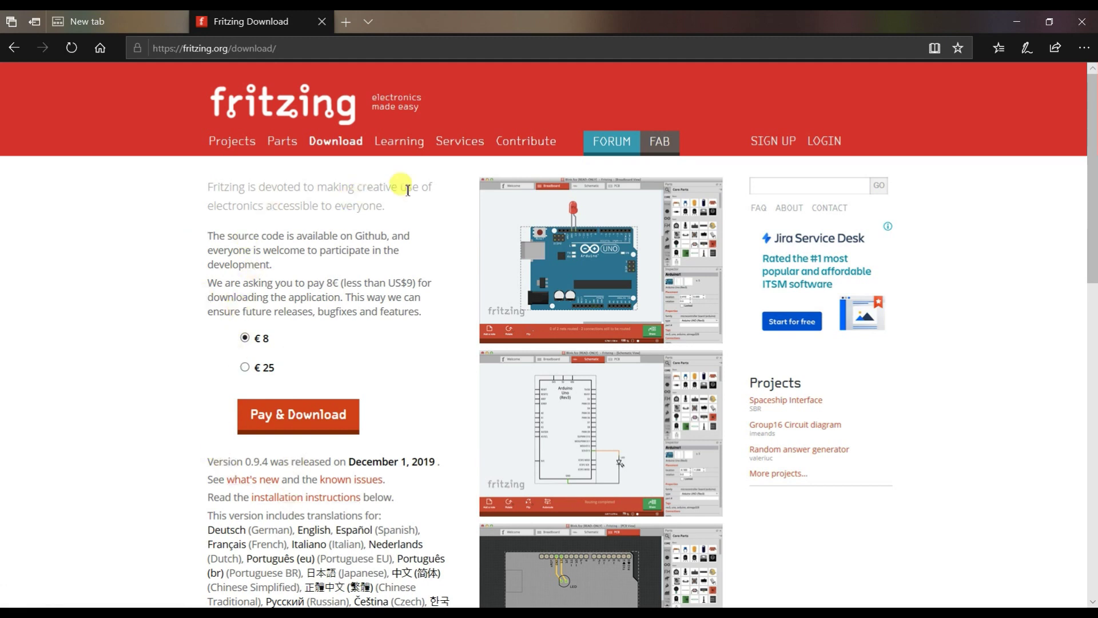
left_click(1013, 29)
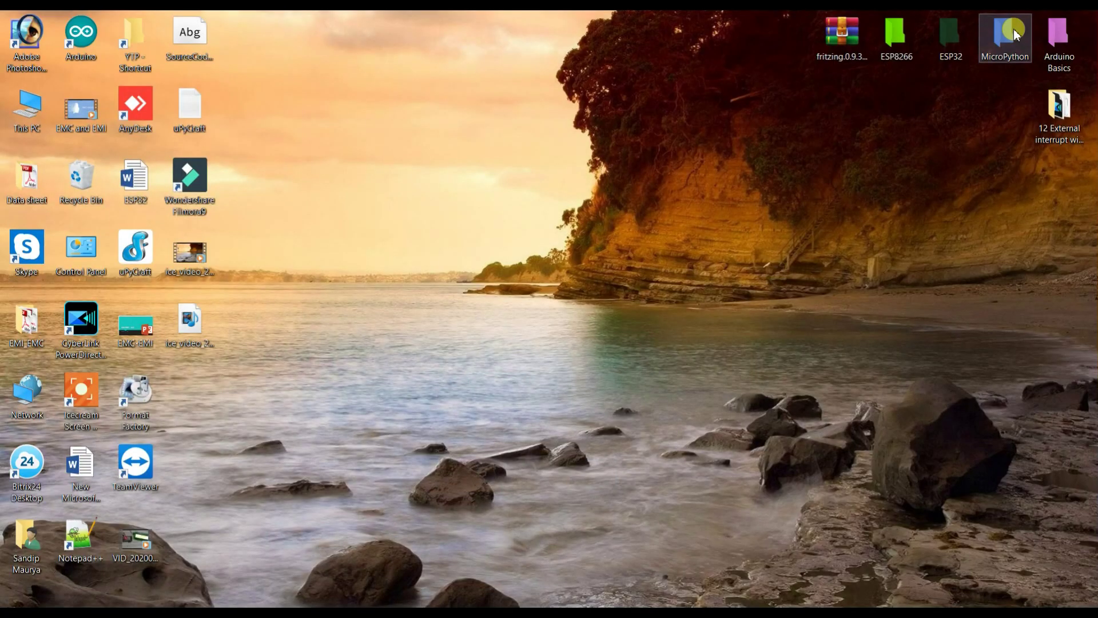
Extract the fritzing.0.9.3b.32.pc archive into a folder of the same name on the desktop
left_click(839, 38)
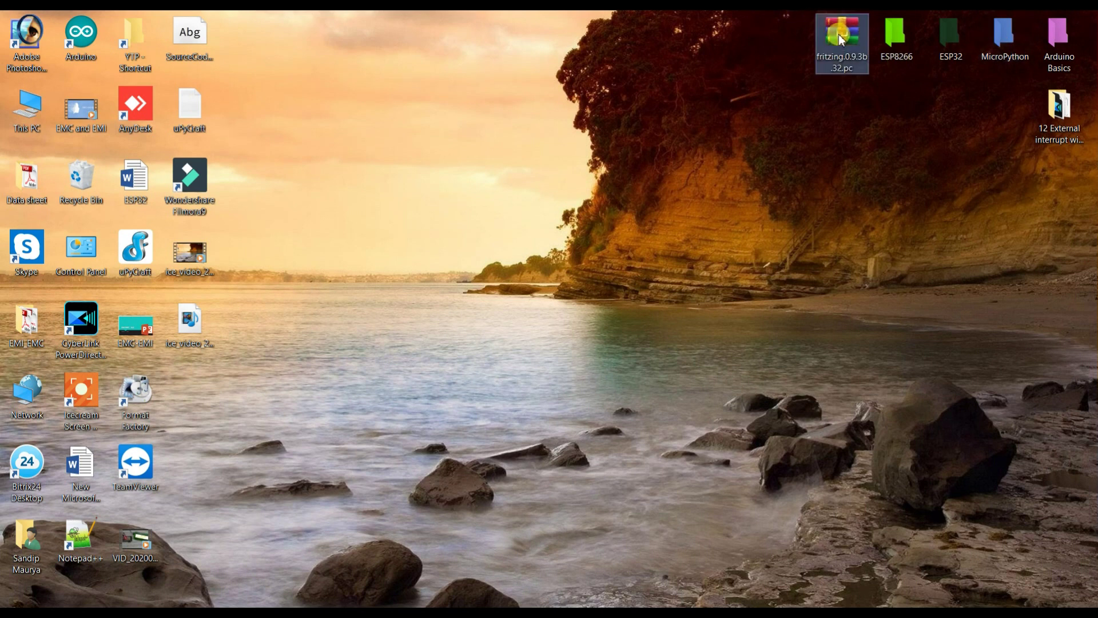
left_click(831, 39)
right_click(833, 46)
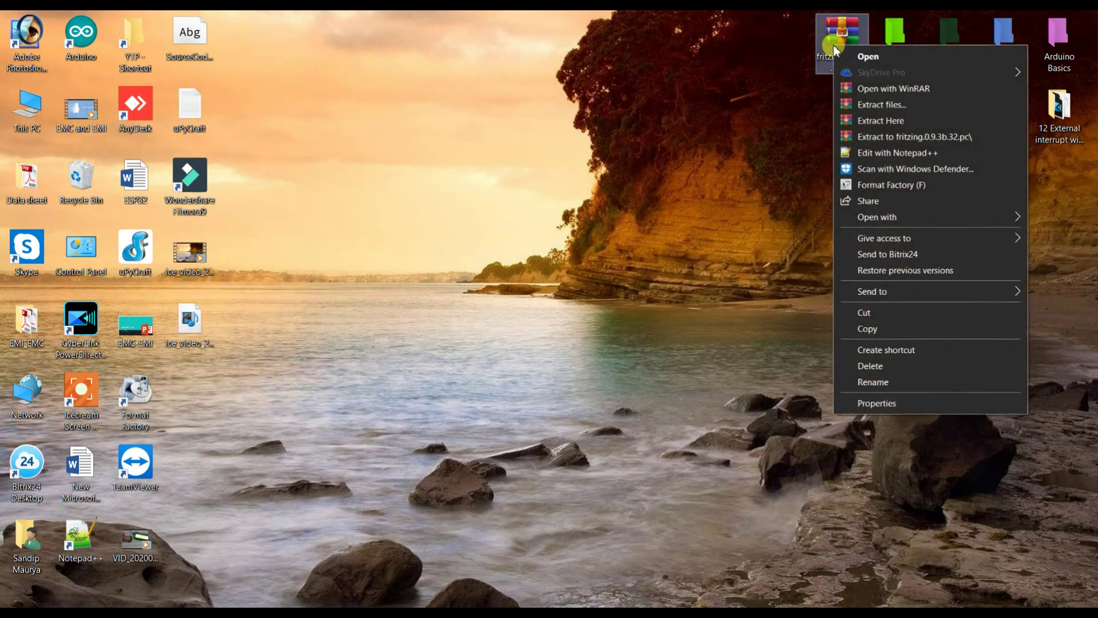
left_click(865, 104)
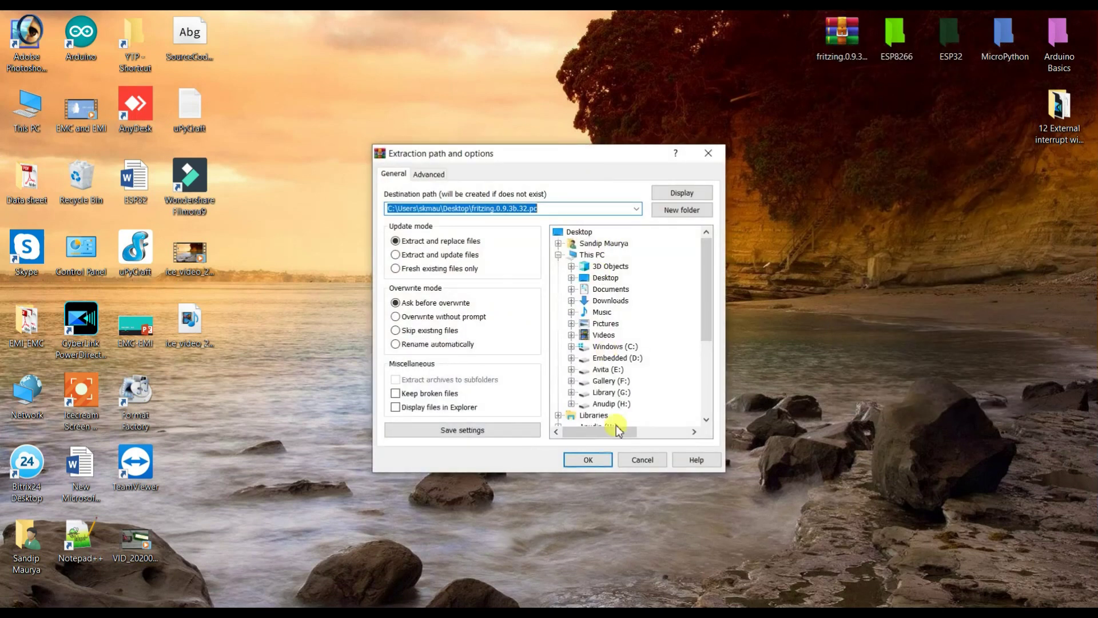
left_click(600, 461)
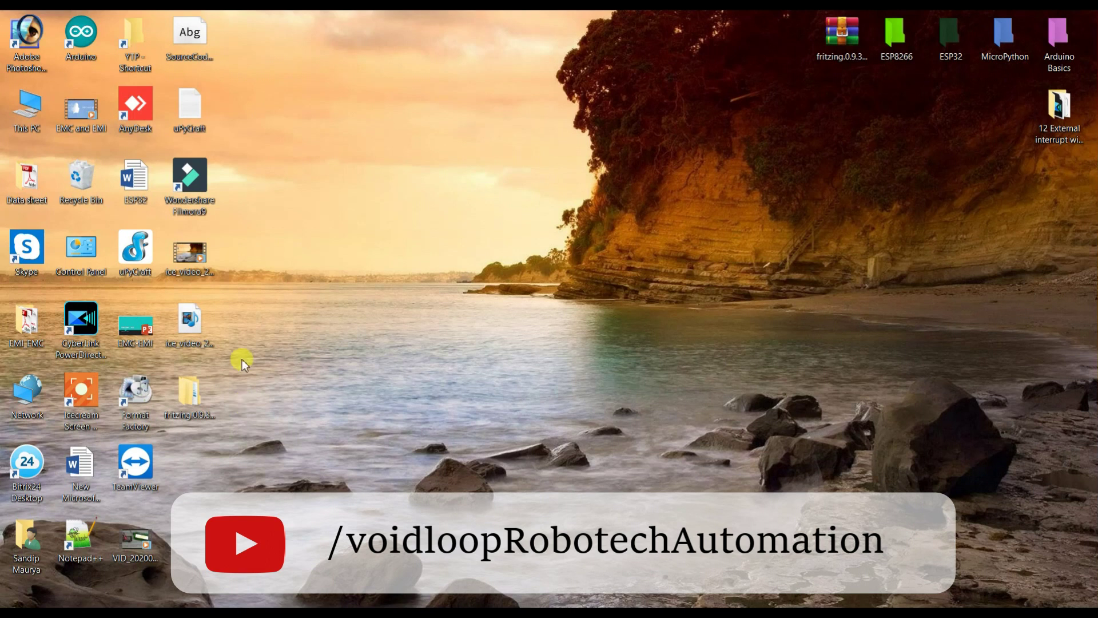
Examine the contents of the extracted fritzing.0.9.3b.32.pc folder and its inner folder, and close the folder window
double_click(188, 394)
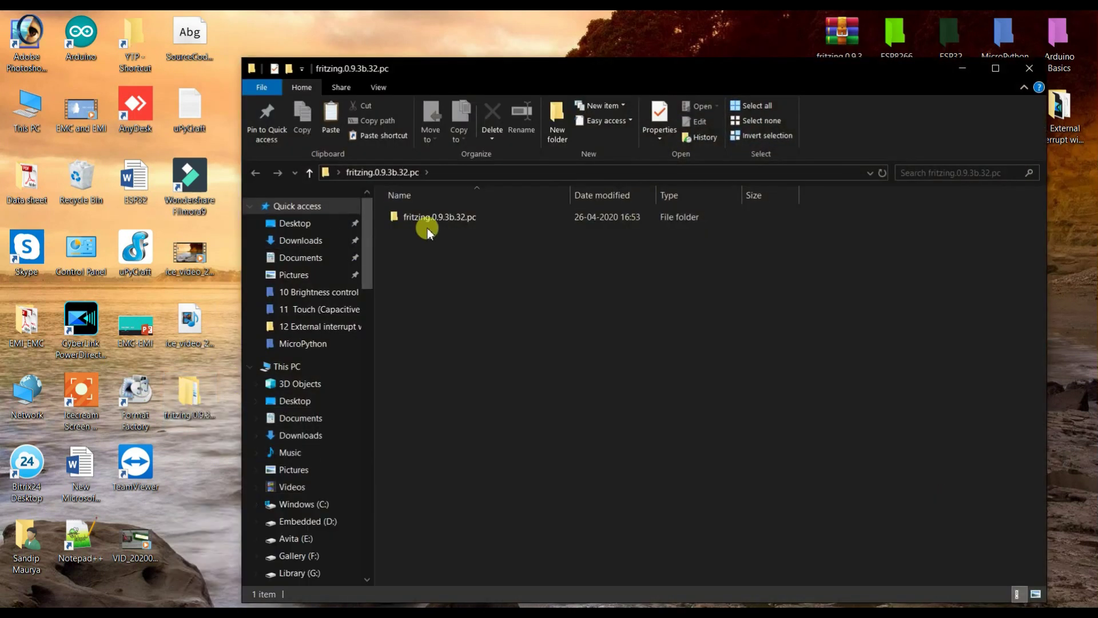
double_click(430, 223)
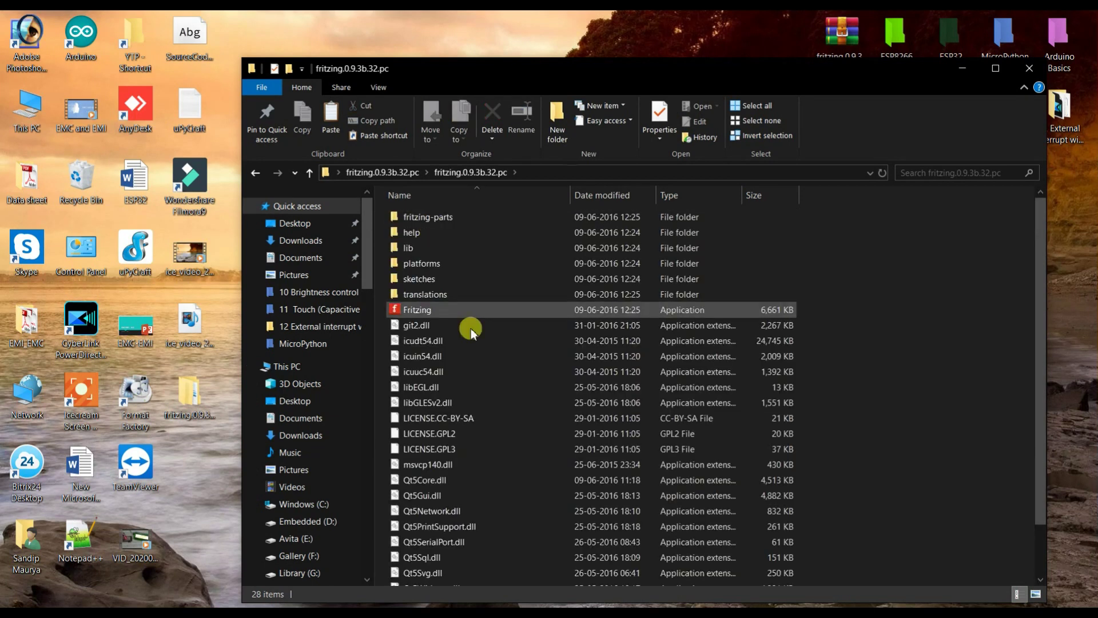
left_click(1032, 67)
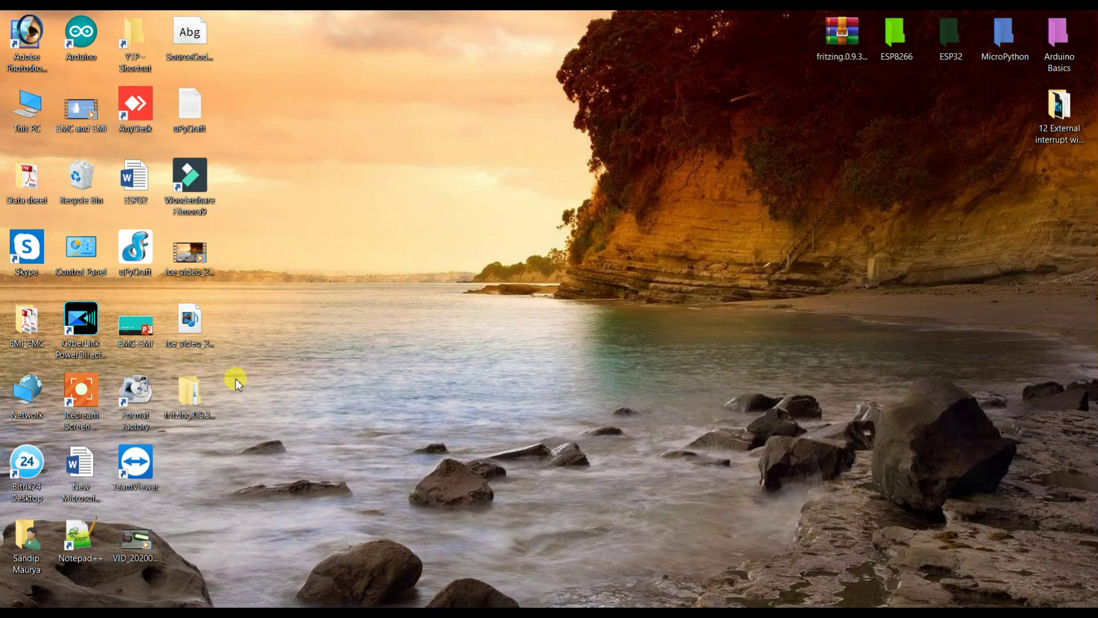
Move the extracted folder beside the SourceCode file on the desktop, and launch the Fritzing application from its inner folder
left_click_drag(189, 394, 252, 33)
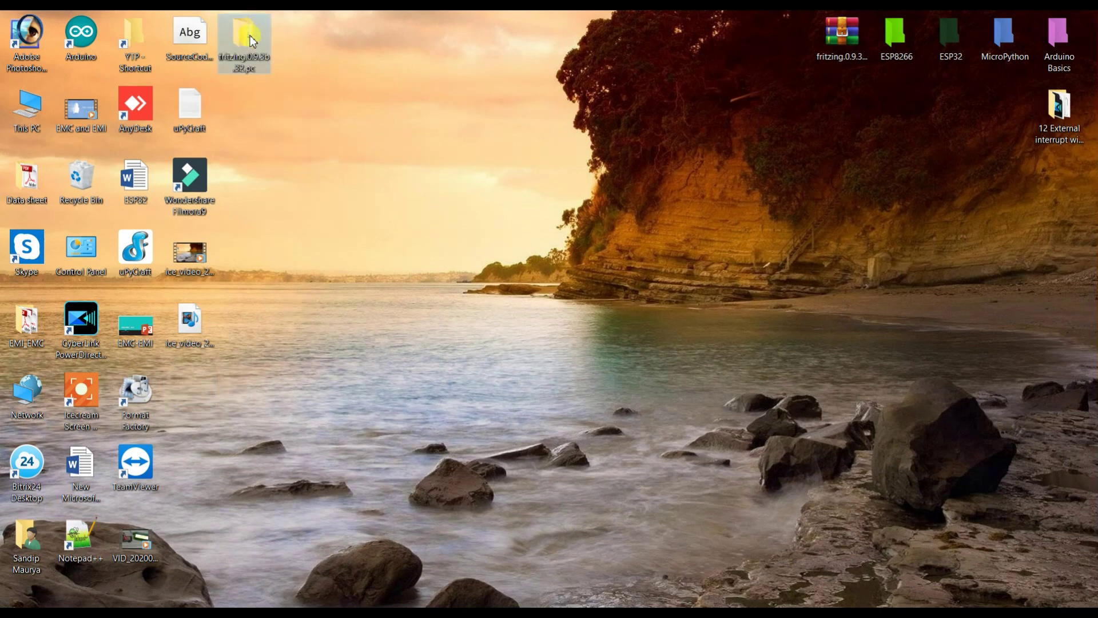
double_click(252, 40)
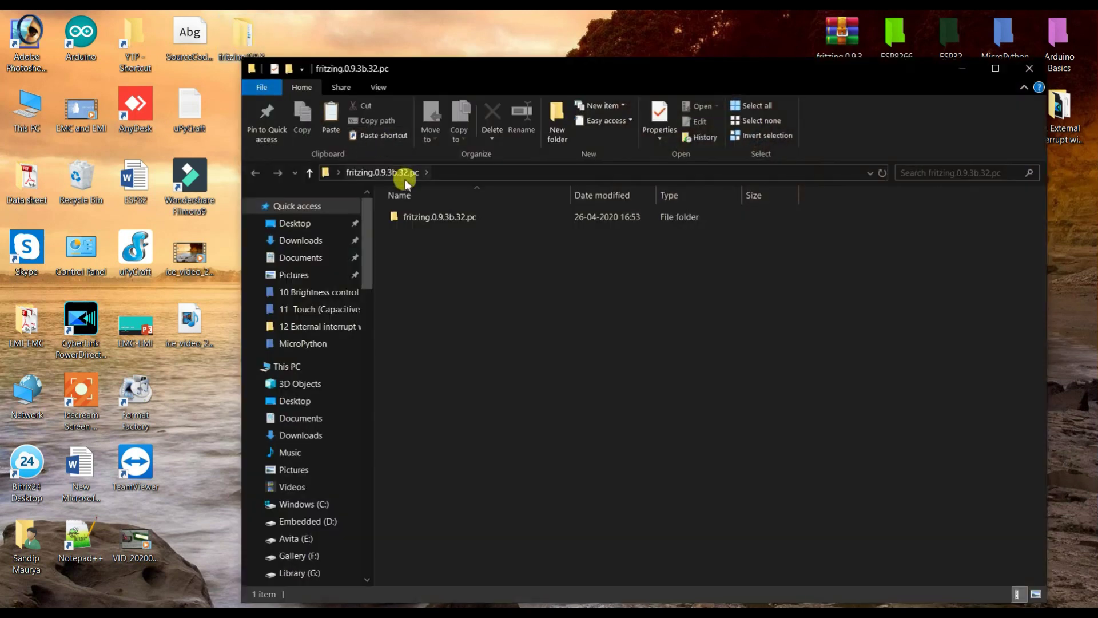
double_click(424, 221)
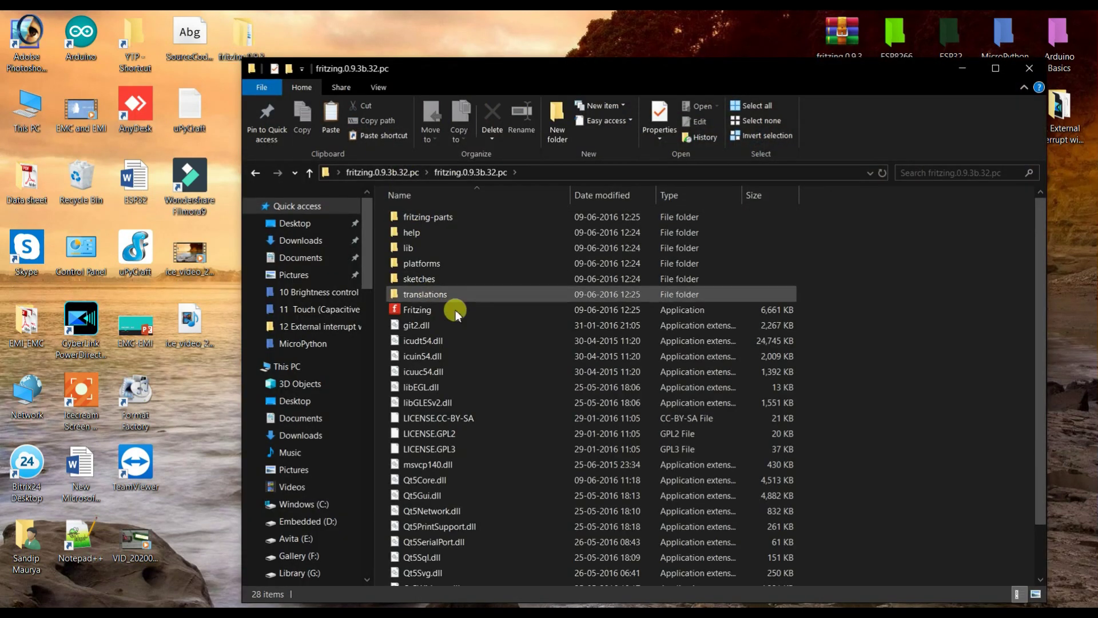
scroll(466, 314, "down", 1)
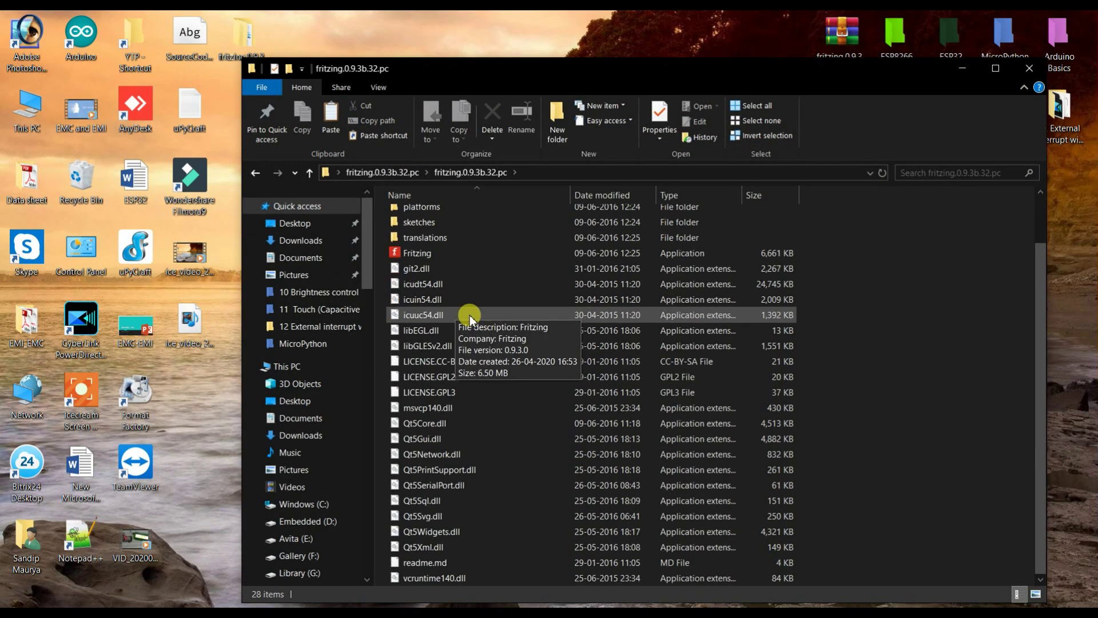
double_click(439, 257)
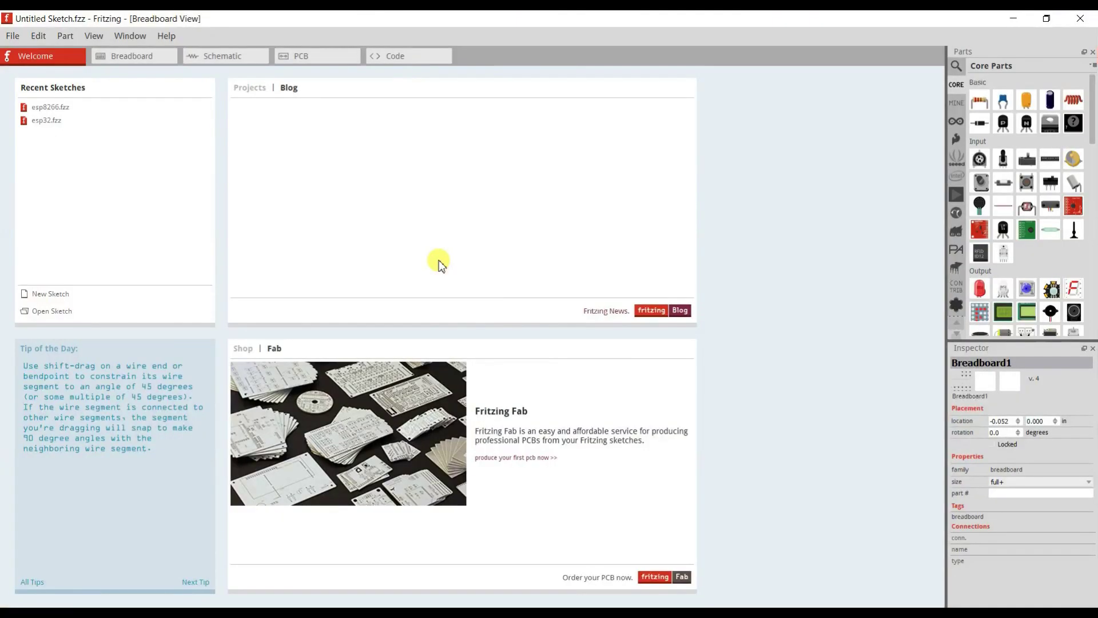
Look through the Breadboard, Schematic, PCB and Code views of the untitled sketch, returning to the Breadboard view
left_click(131, 67)
left_click(213, 59)
left_click(322, 64)
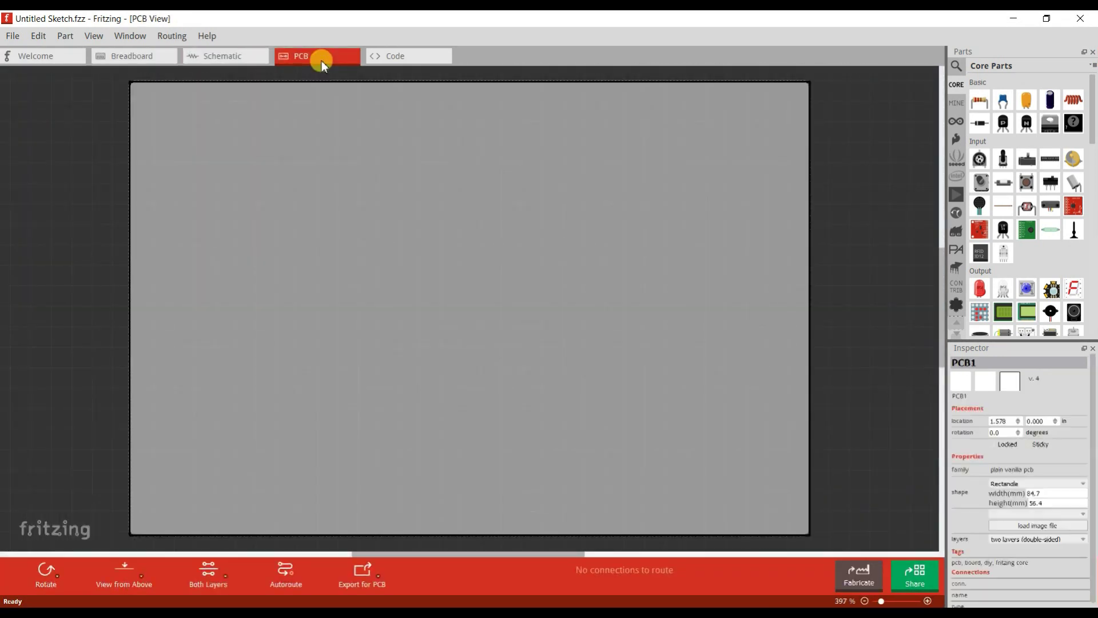
left_click(395, 57)
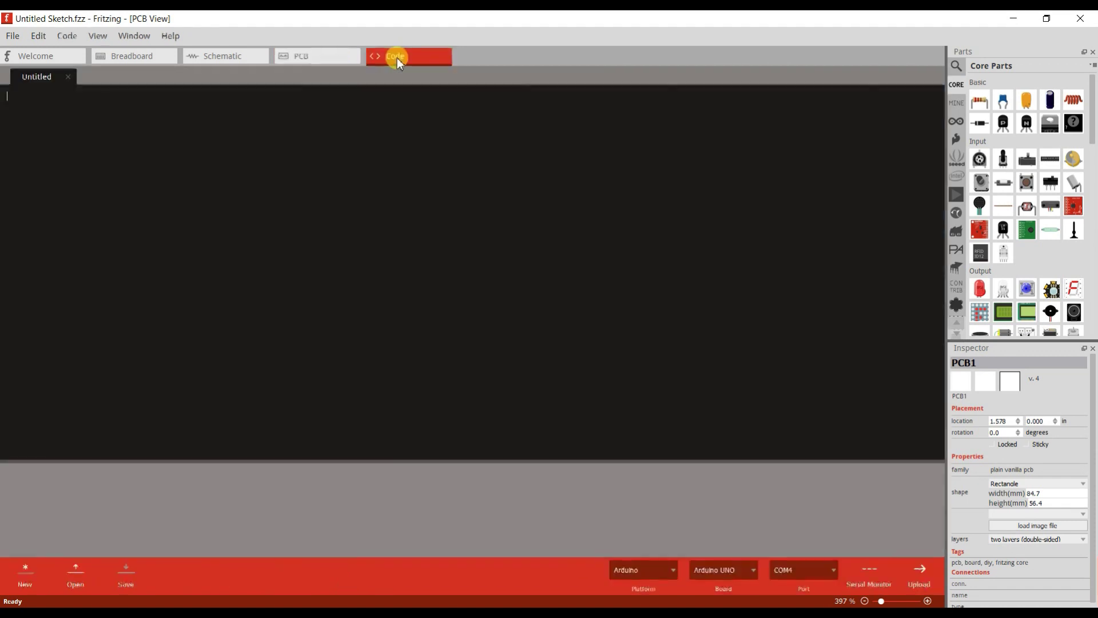
left_click(311, 54)
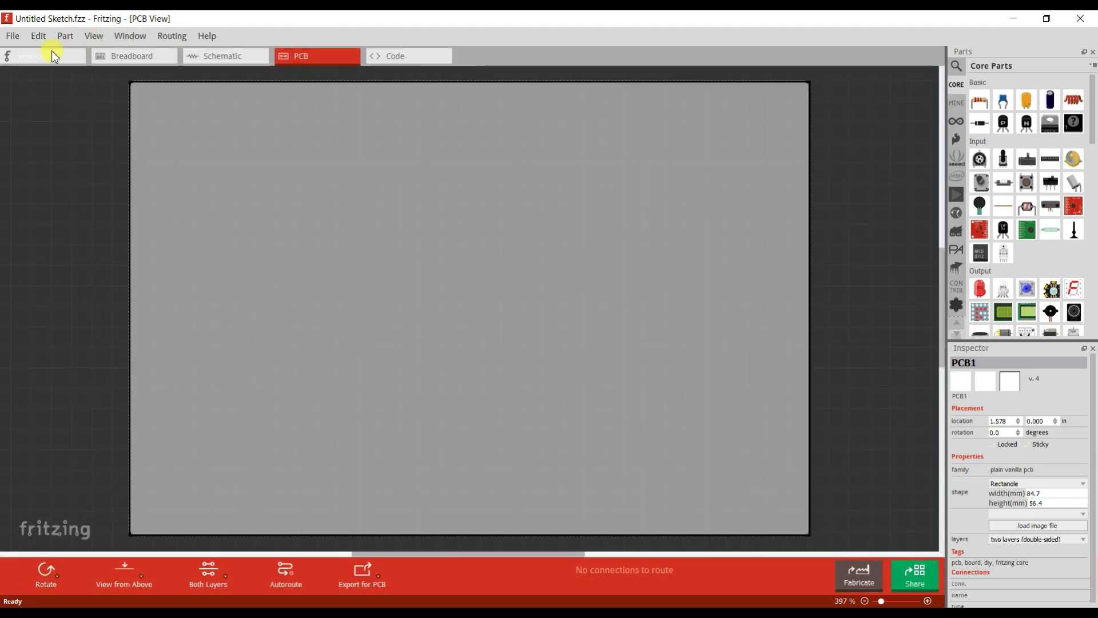
left_click(123, 56)
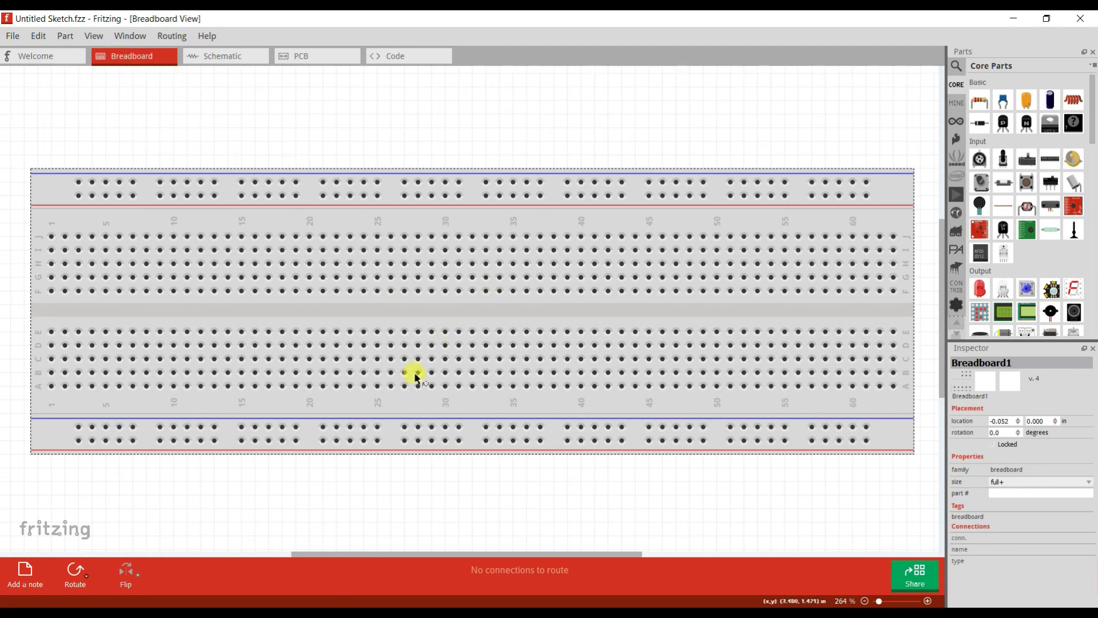
Try to place a pushbutton from the core parts onto the breadboard, and undo the accidental move of the breadboard
left_click_drag(1026, 181, 1031, 234)
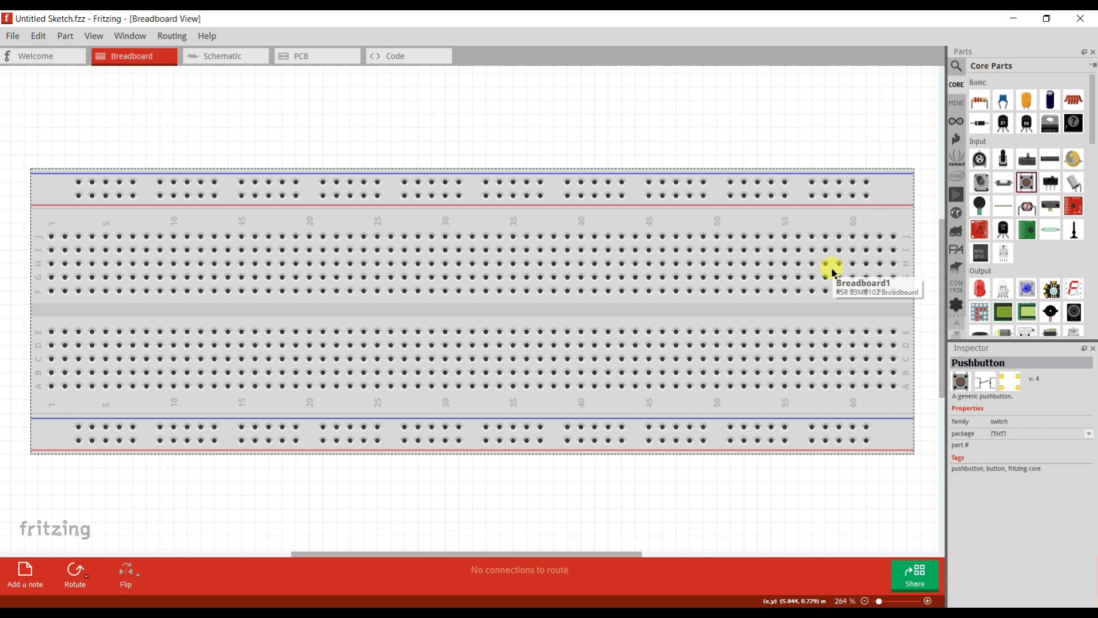
left_click_drag(832, 269, 485, 317)
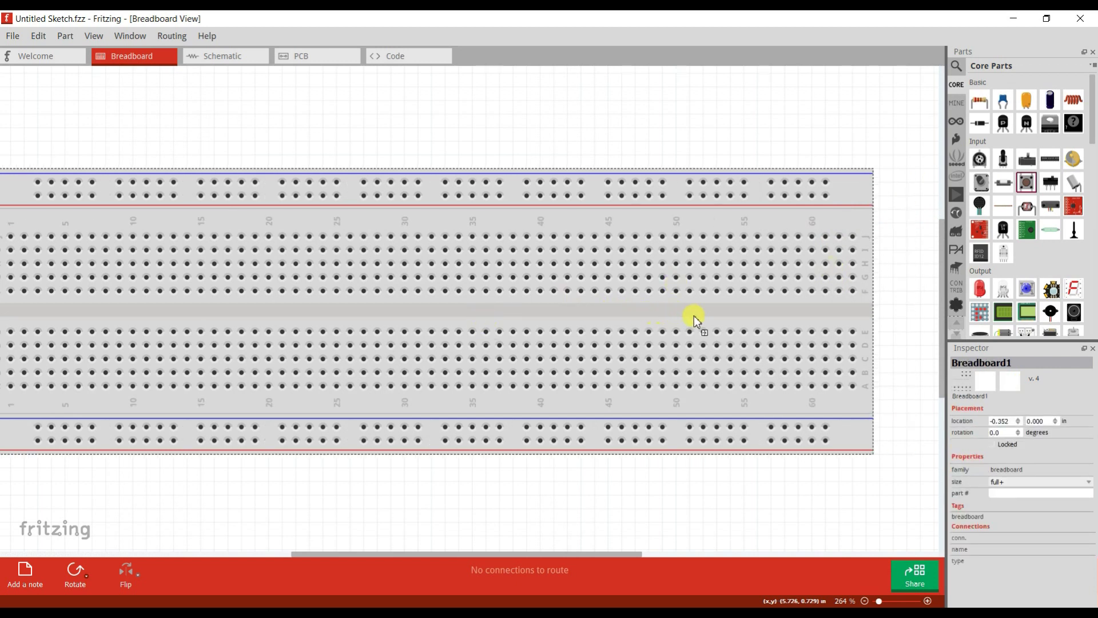
key("ctrl+z")
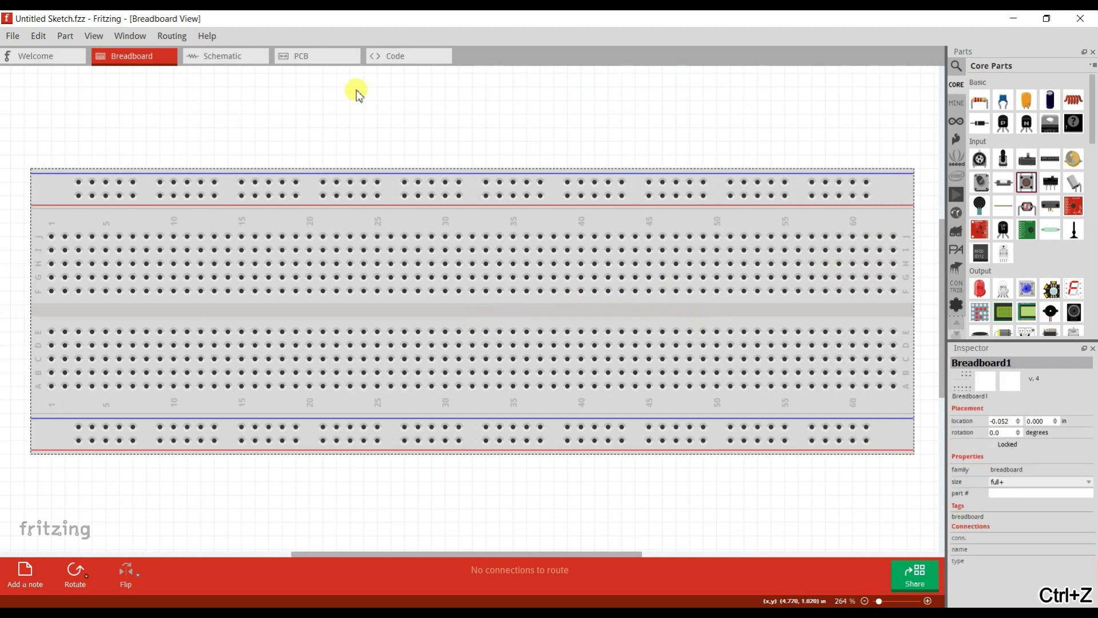
Compare the empty Schematic, PCB and Breadboard workspaces again, finishing in the Code view
left_click(240, 56)
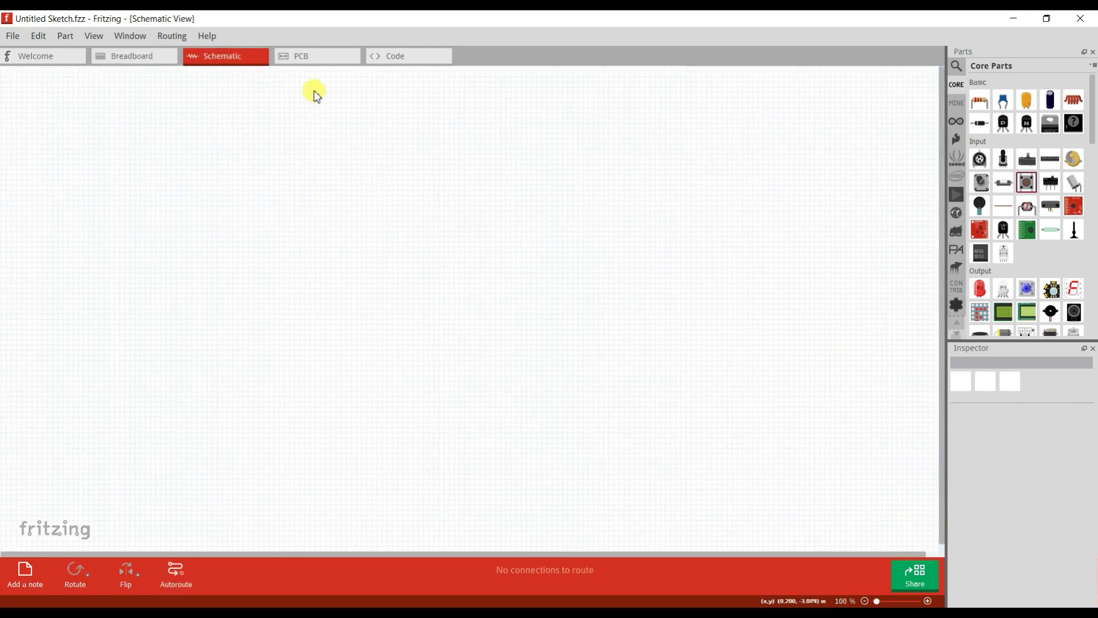
left_click(317, 59)
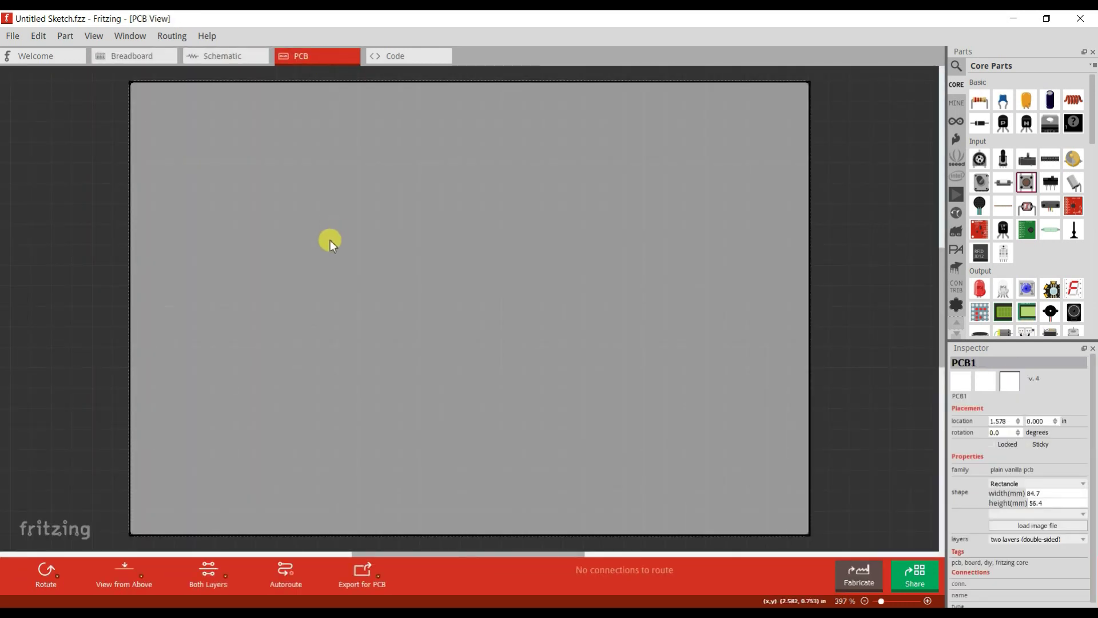
left_click(148, 57)
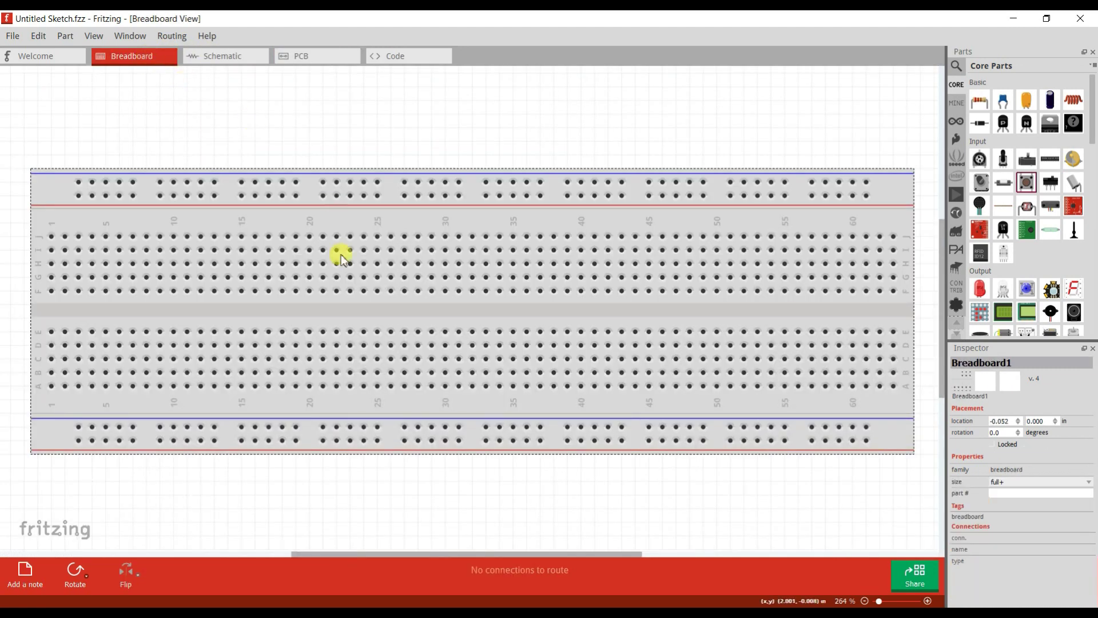
left_click(240, 60)
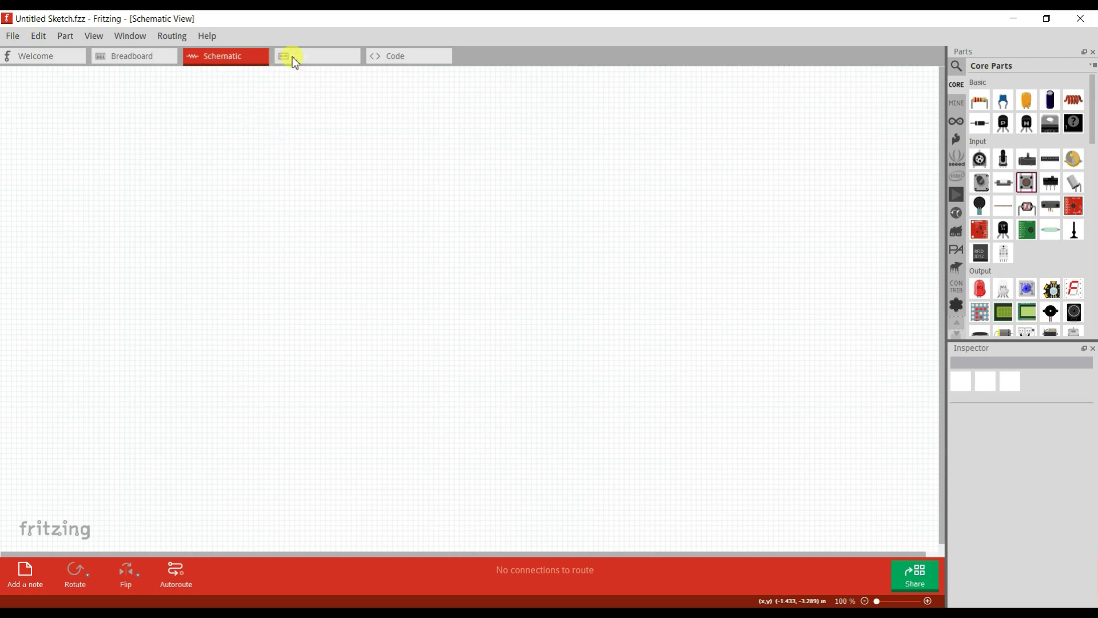
left_click(307, 57)
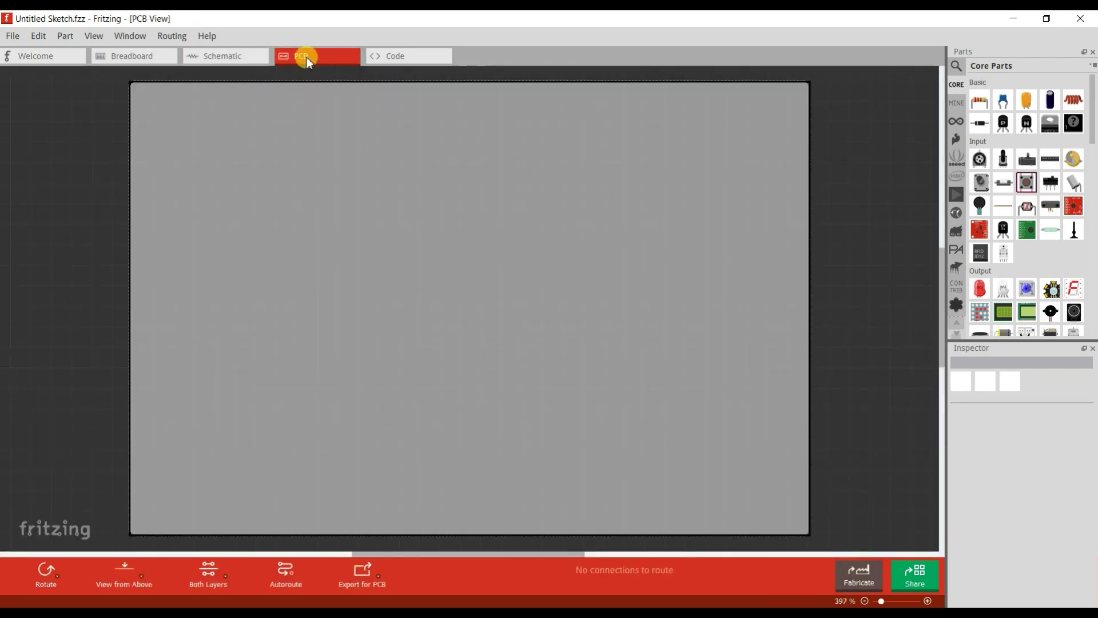
left_click(403, 56)
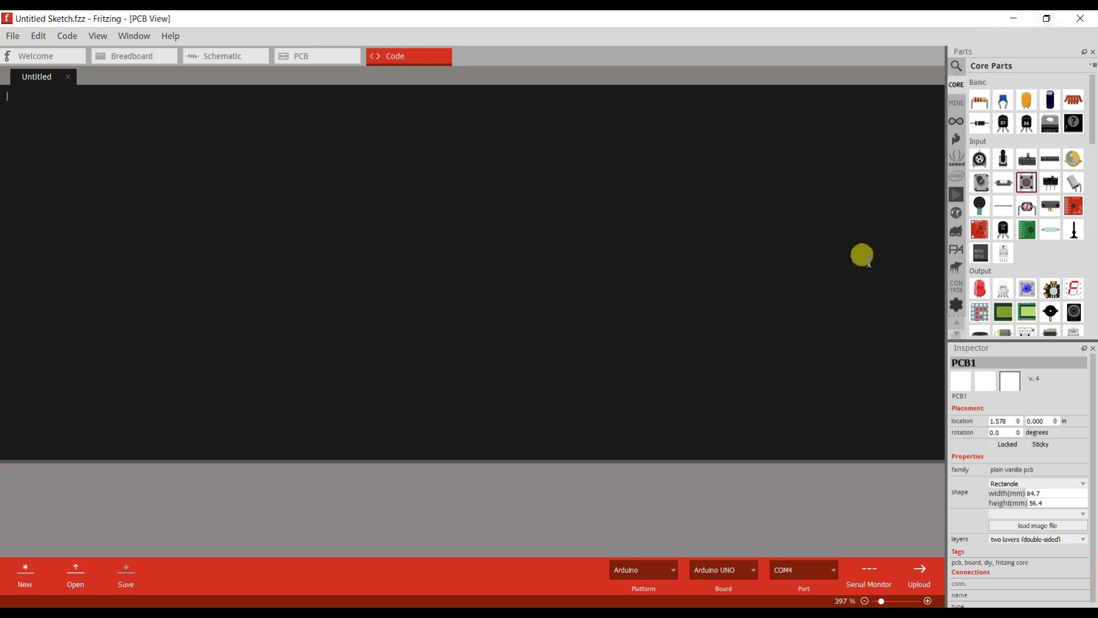
Close Fritzing and shift the extracted folder's window slightly on the desktop
left_click(1079, 19)
left_click_drag(820, 77, 852, 45)
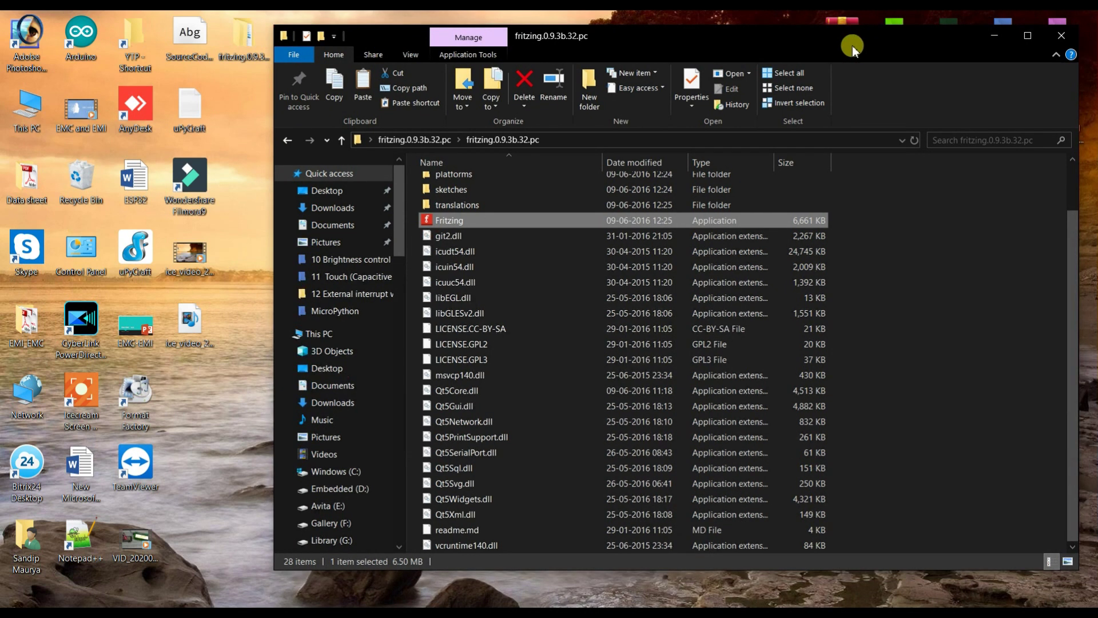
Create a desktop shortcut to the Fritzing application from the extracted folder, and close the folder window
right_click(474, 220)
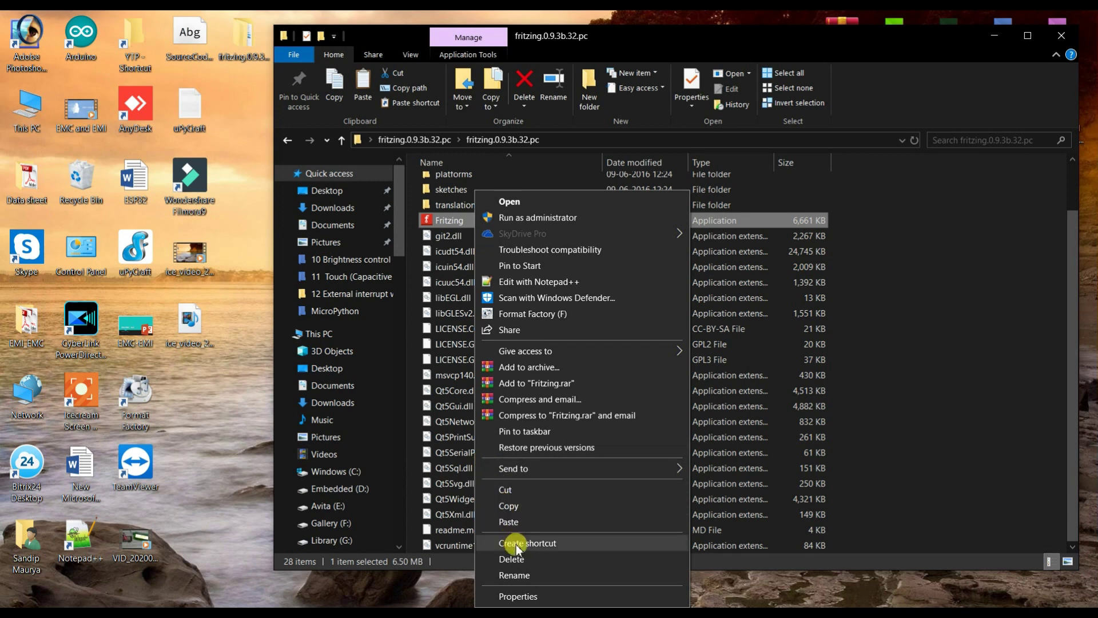
left_click(506, 506)
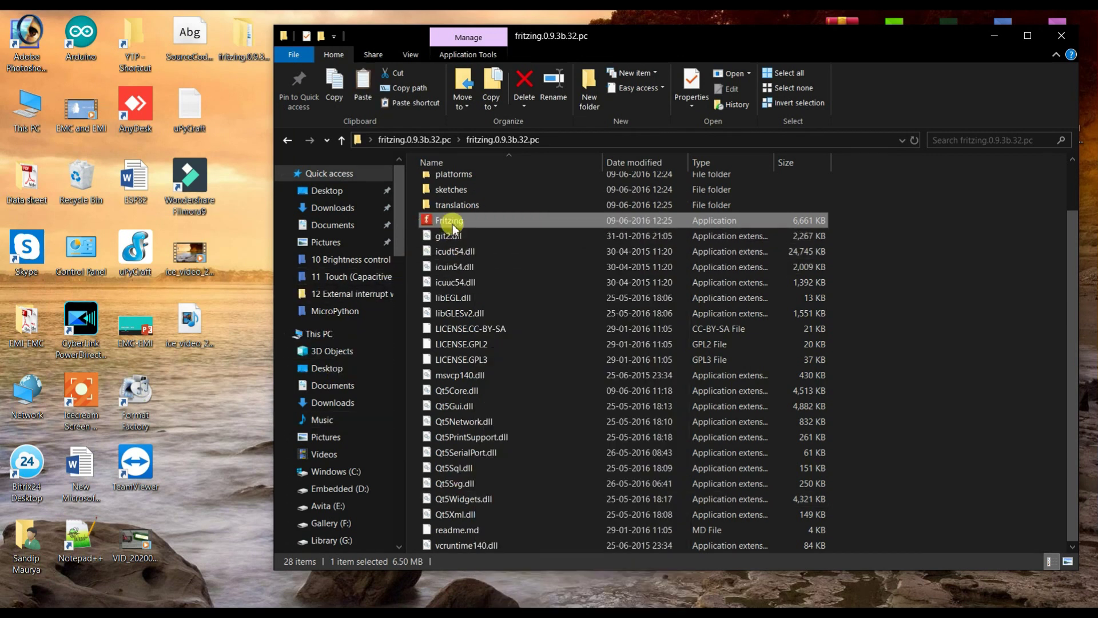
right_click(240, 379)
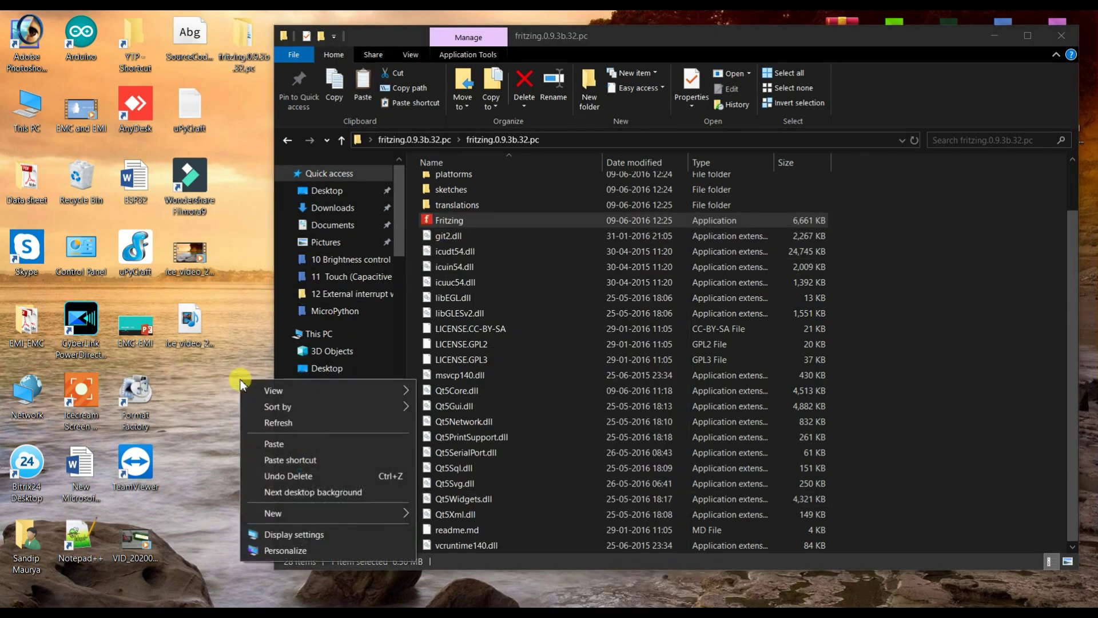
left_click(281, 460)
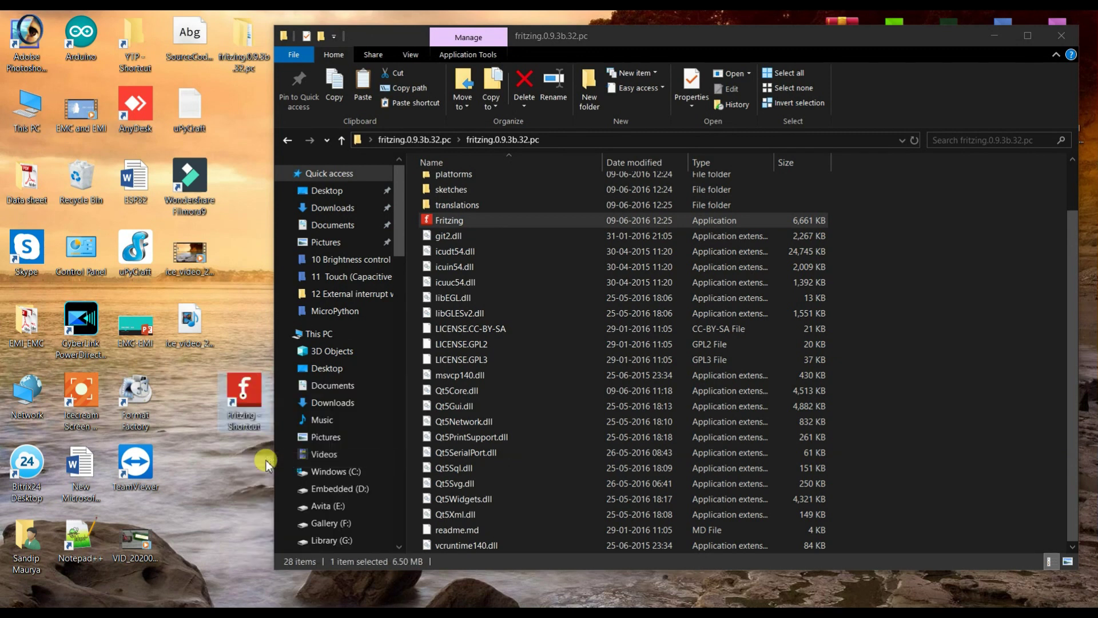
left_click(1062, 38)
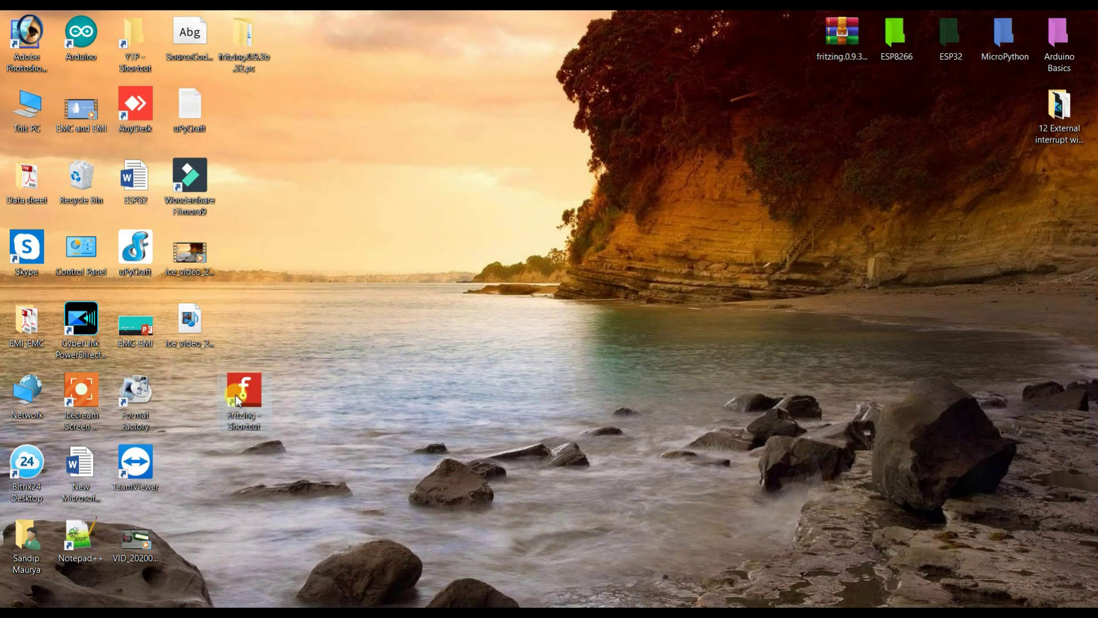
Move the Fritzing shortcut just below the extracted folder's icon on the desktop, and launch Fritzing from it into the Breadboard view
left_click_drag(236, 395, 370, 66)
mouse_move(246, 42)
left_mouse_down()
mouse_move(292, 117)
mouse_move(305, 109)
mouse_move(242, 46)
left_mouse_up()
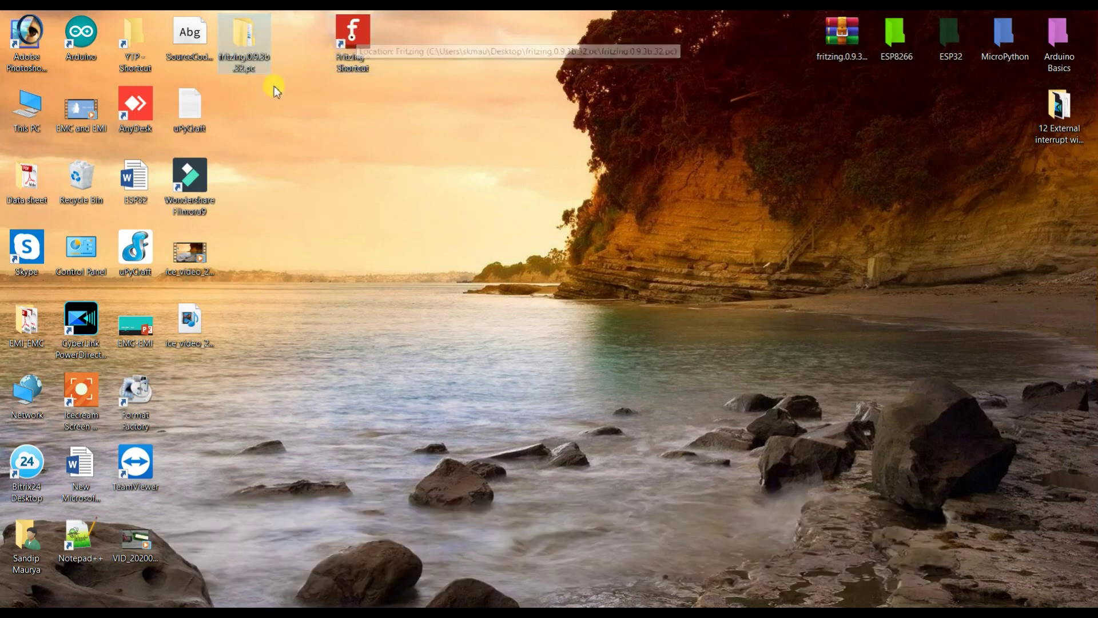
left_click_drag(362, 30, 249, 101)
double_click(249, 101)
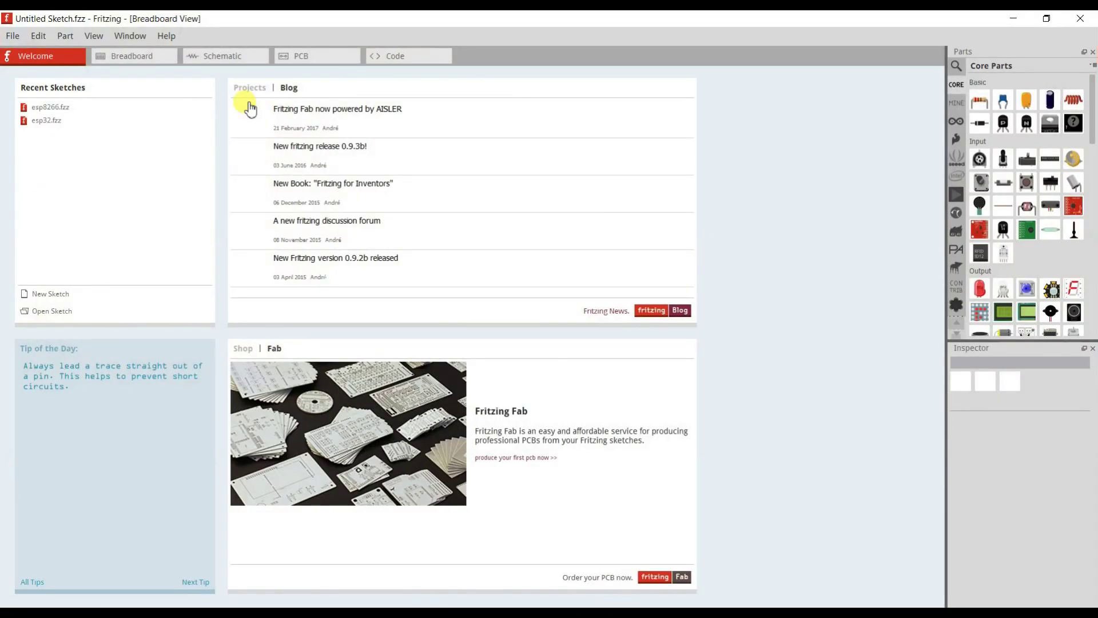
left_click(110, 59)
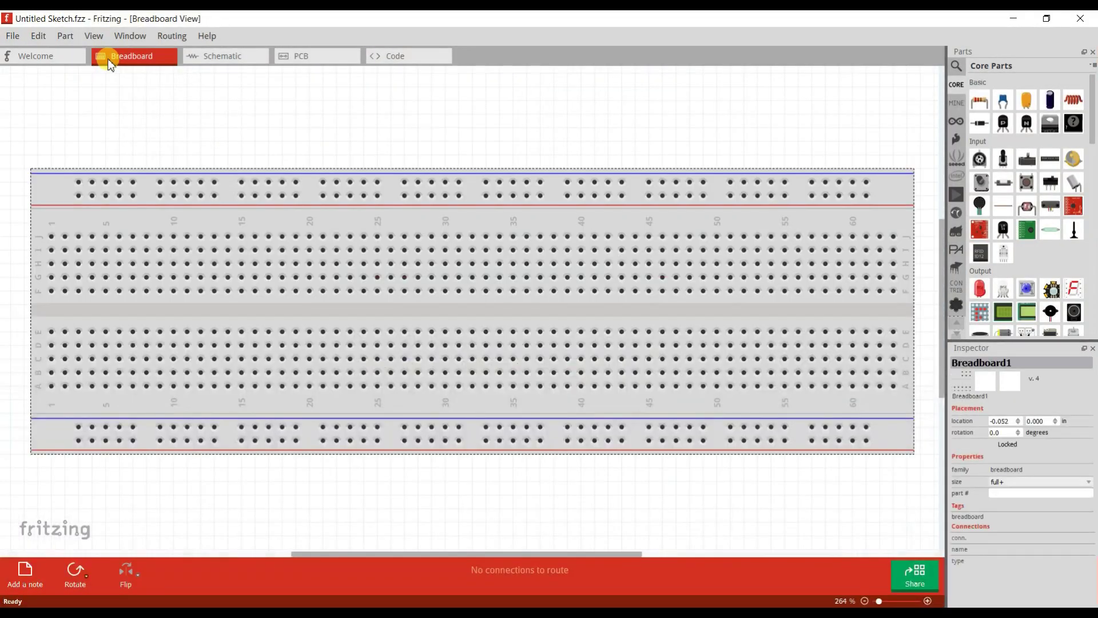
Search the parts library for Arduino and place an Arduino Nano (Rev3.0) on the breadboard around columns 33 to 39
left_click(956, 67)
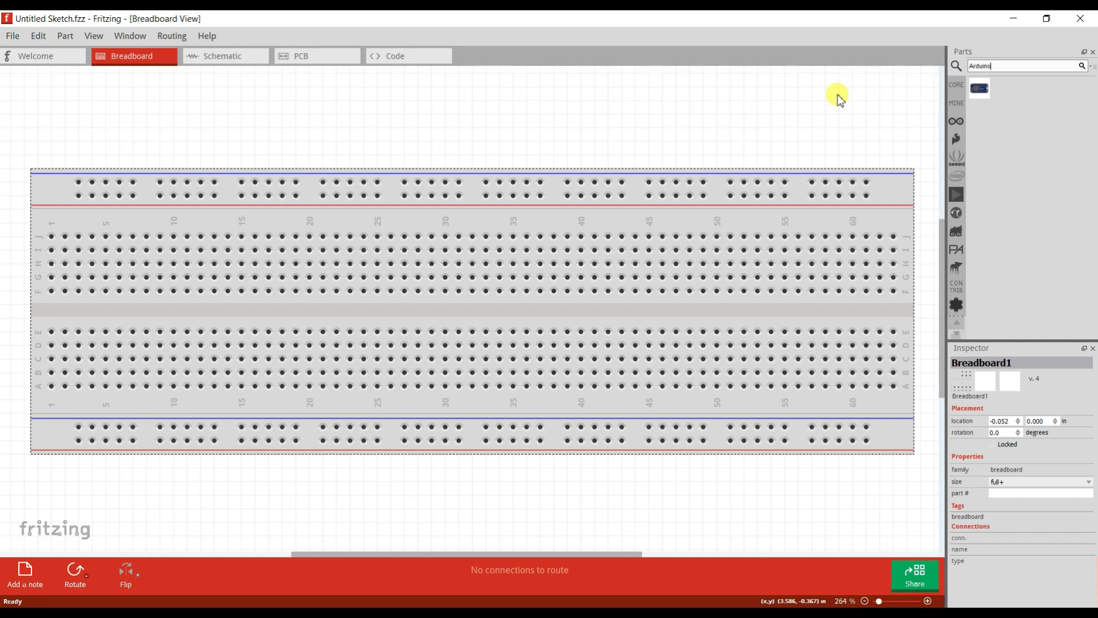
key("Return")
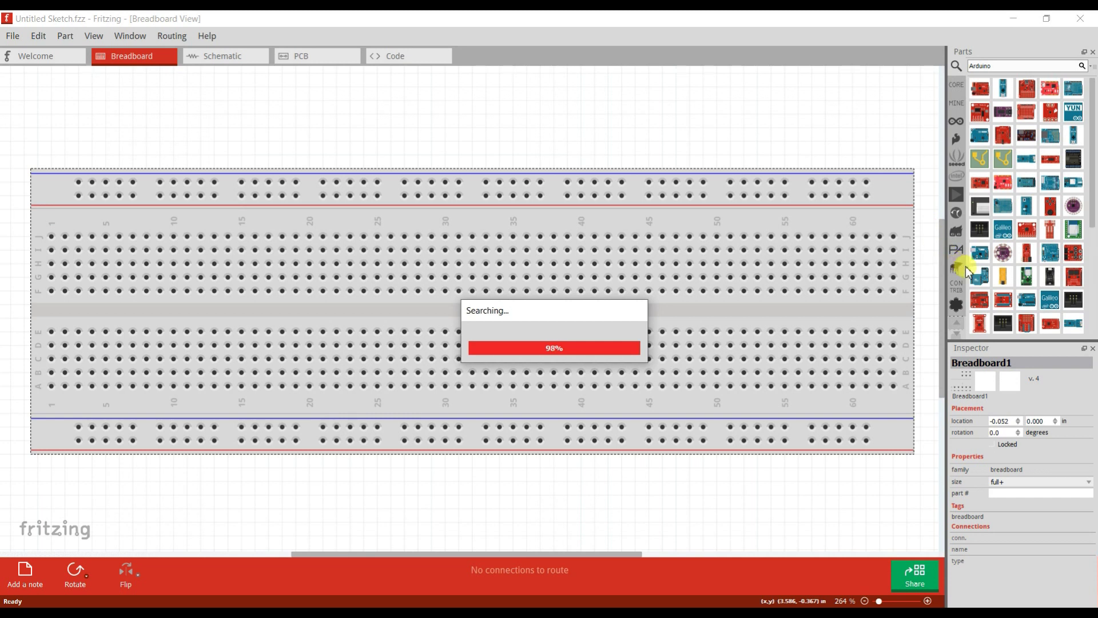
left_click(1000, 231)
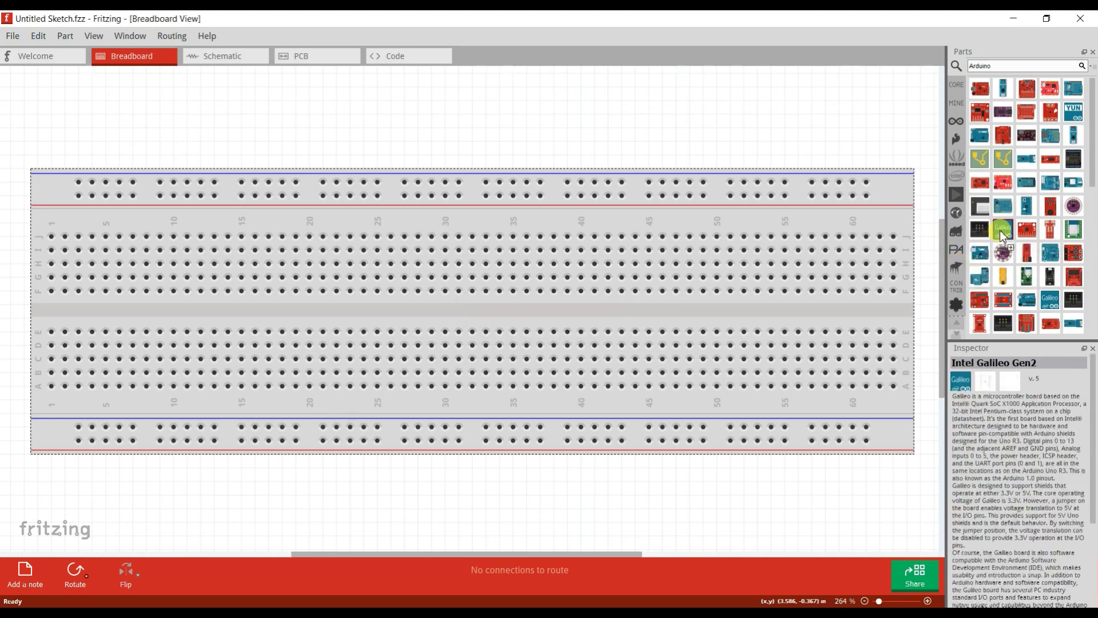
left_click_drag(667, 259, 994, 276)
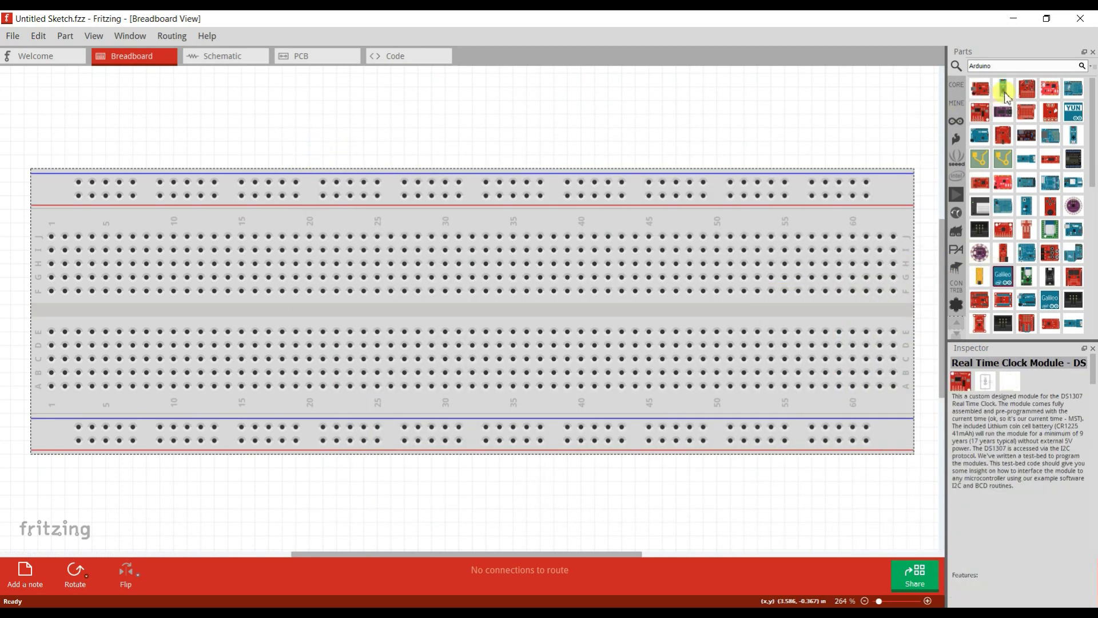
left_click(1072, 91)
left_click_drag(1004, 90, 503, 223)
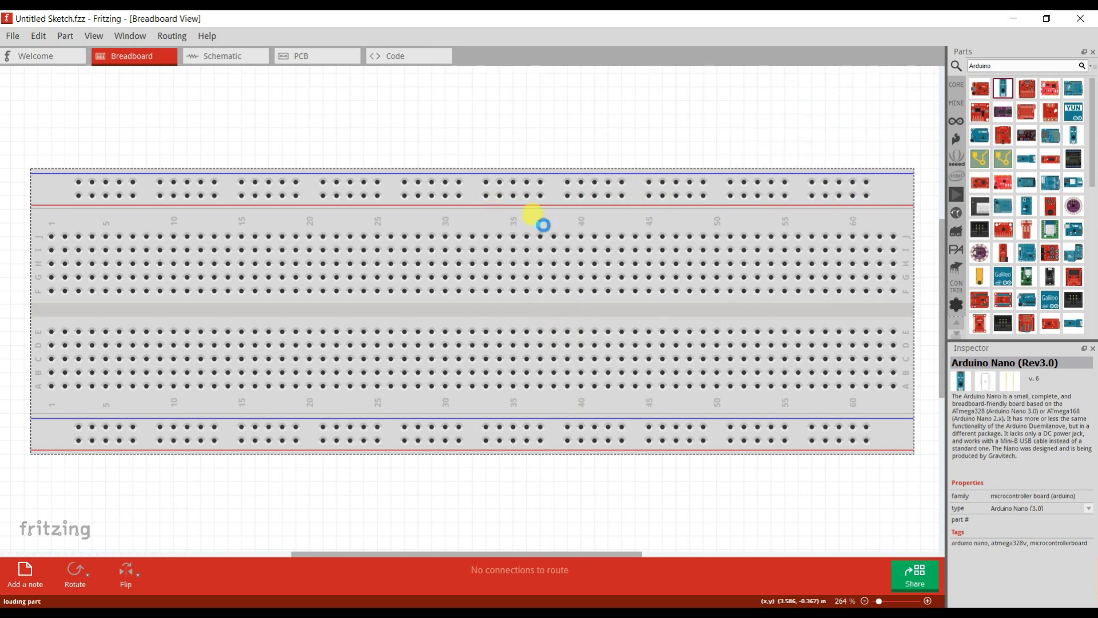
left_click_drag(978, 135, 1040, 207)
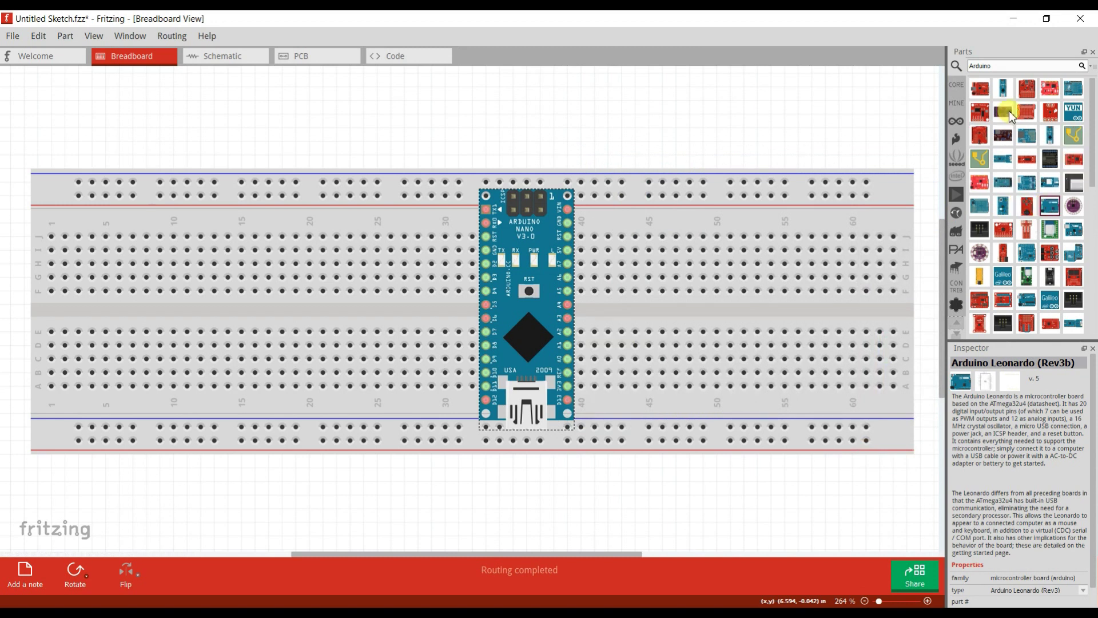
Search the parts library for Arduino uno and place an Arduino Uno (Rev3) - ICSP over the breadboard's left end
left_click(1009, 65)
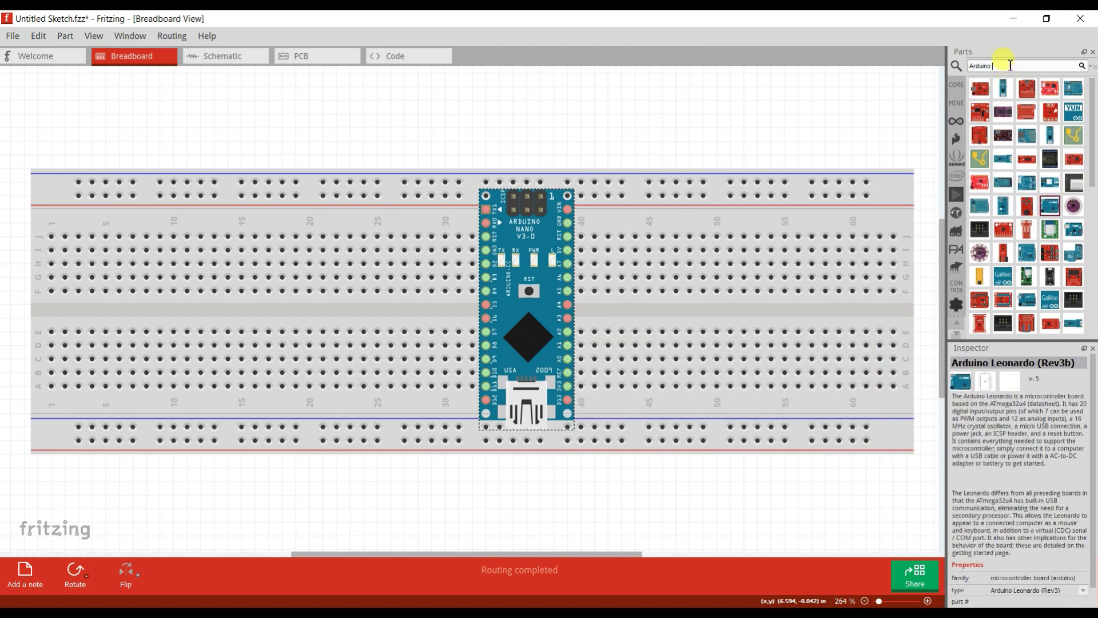
key("Return")
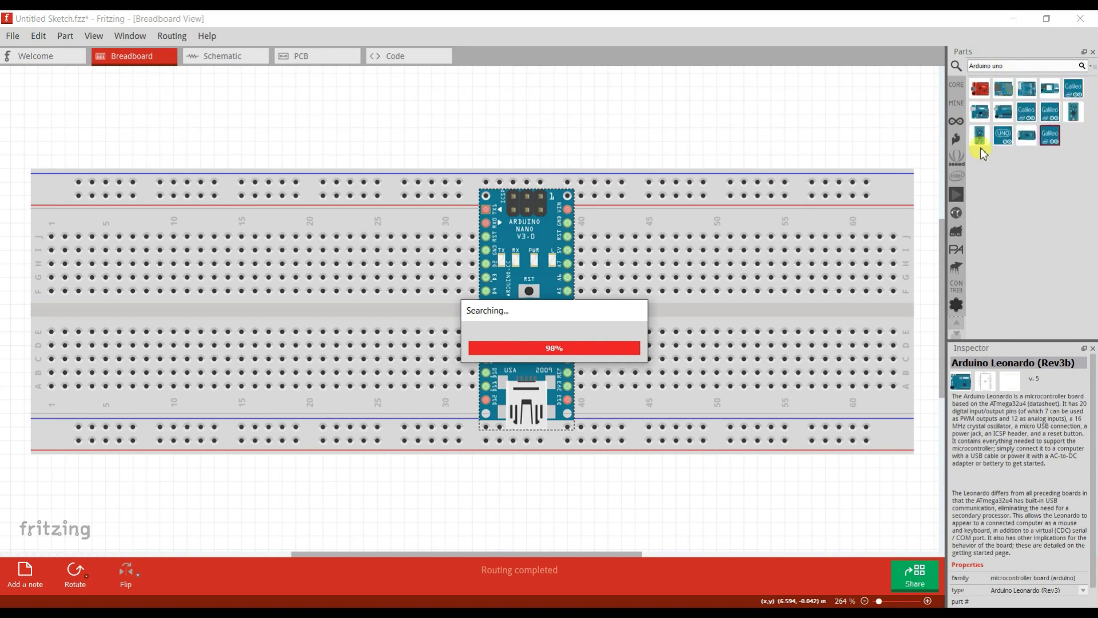
mouse_move(1002, 115)
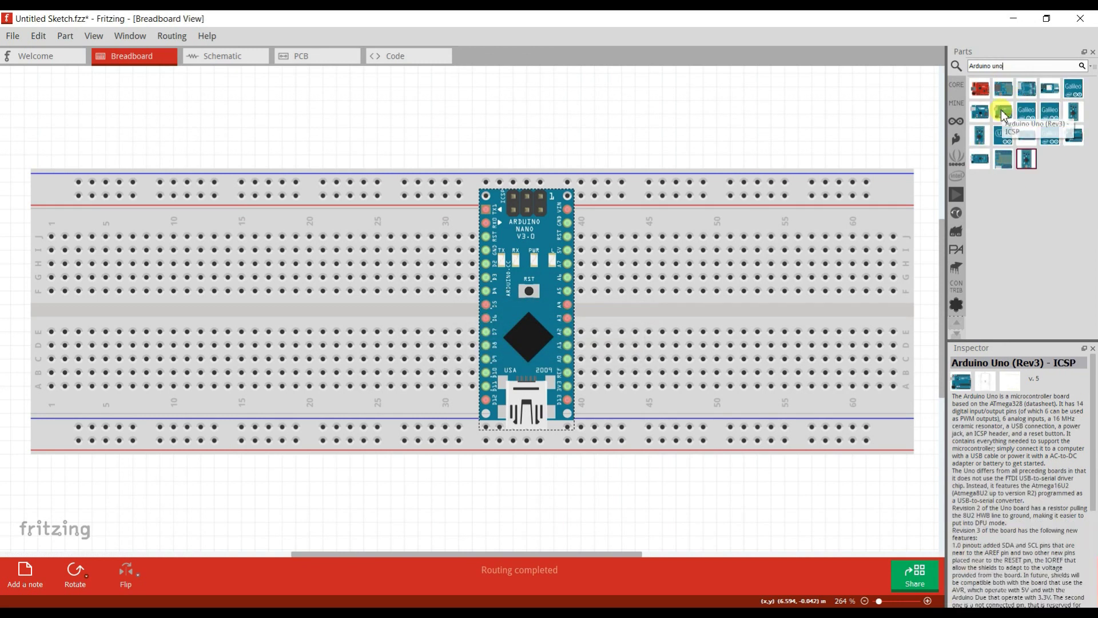
left_click_drag(1002, 115, 27, 170)
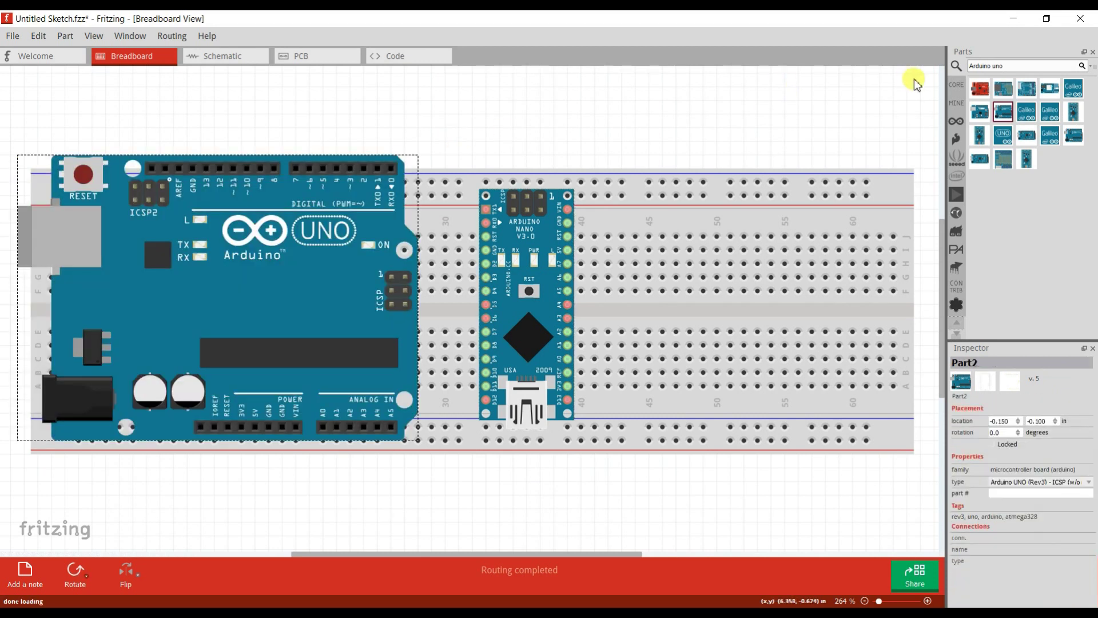
Search the parts library for esp32 and place the DOIT Esp32 DevKit v1 on the breadboard around columns 46 to 56
left_click(1014, 66)
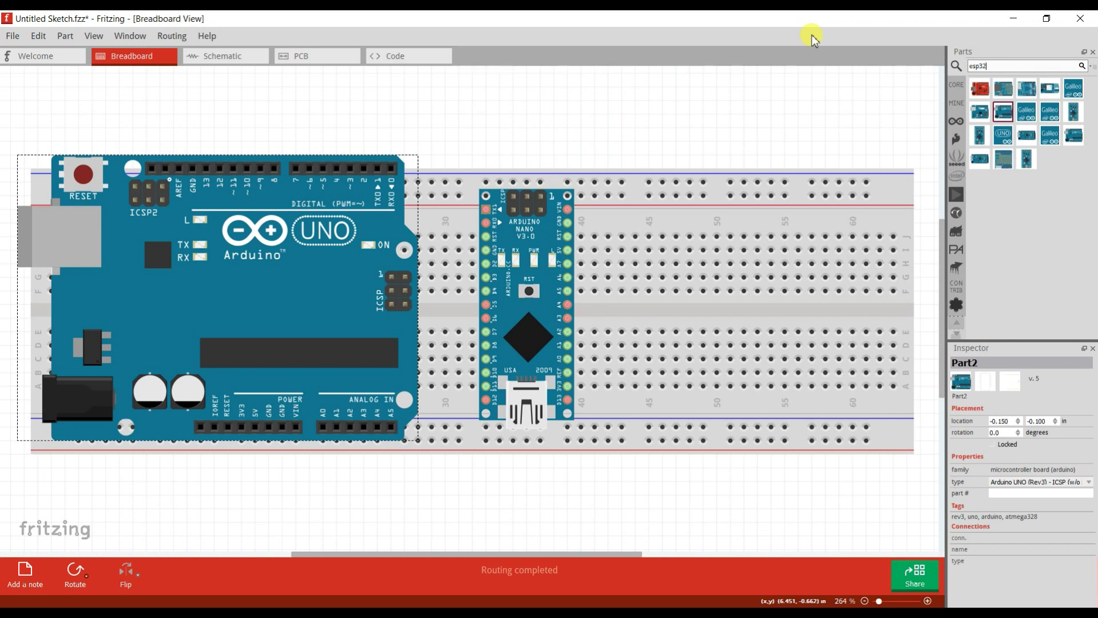
key("Return")
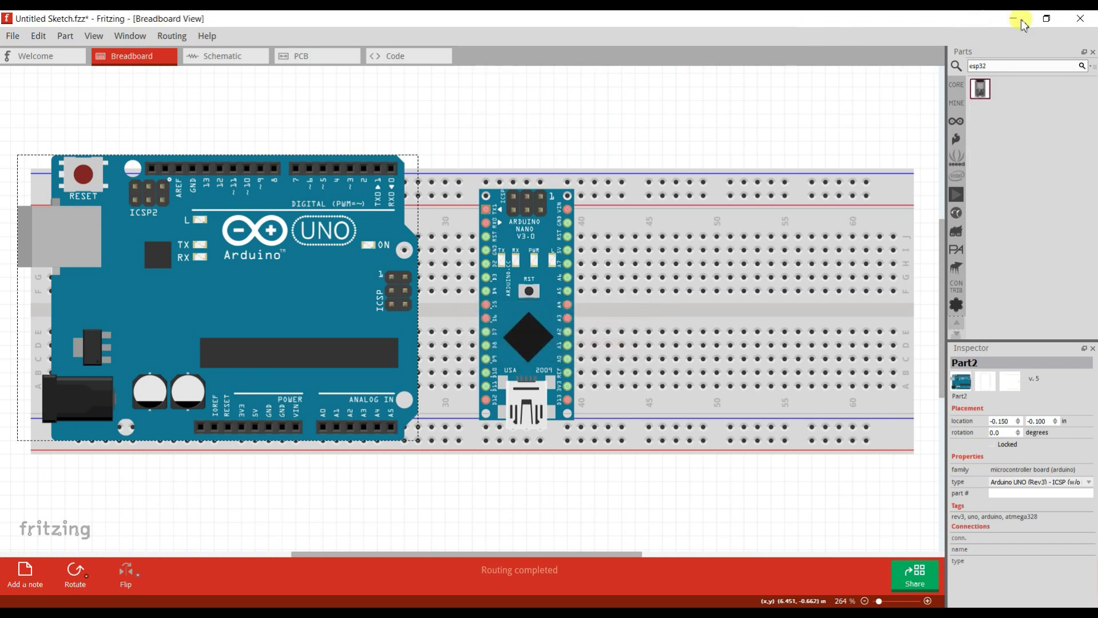
left_click_drag(979, 92, 667, 167)
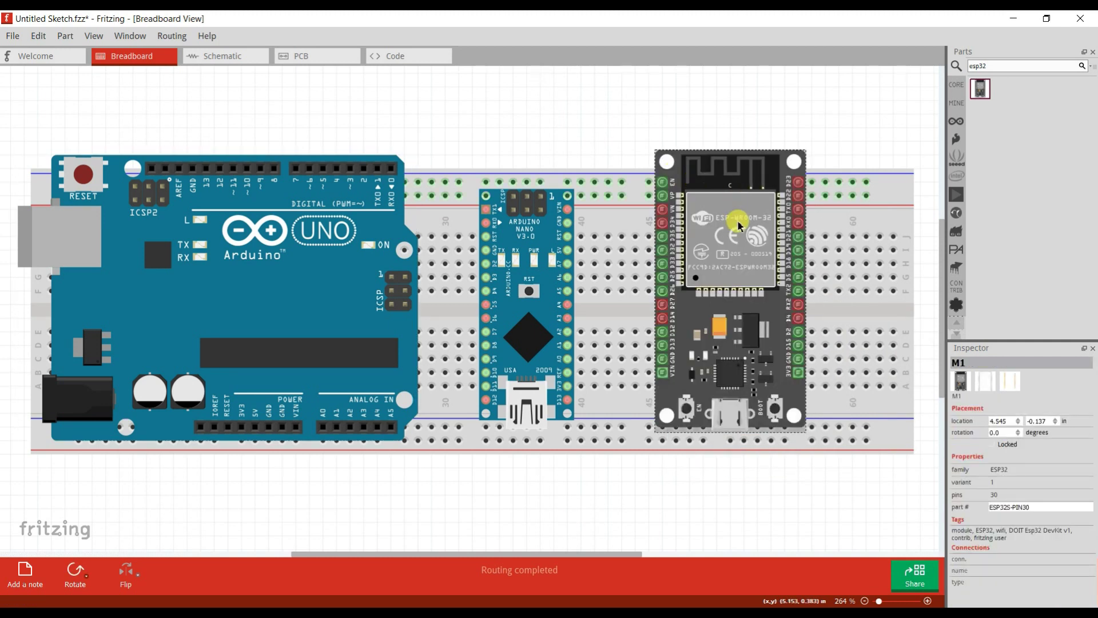
Delete the ESP32, Arduino Nano and Arduino Uno boards from the sketch
key("Delete")
left_click(550, 239)
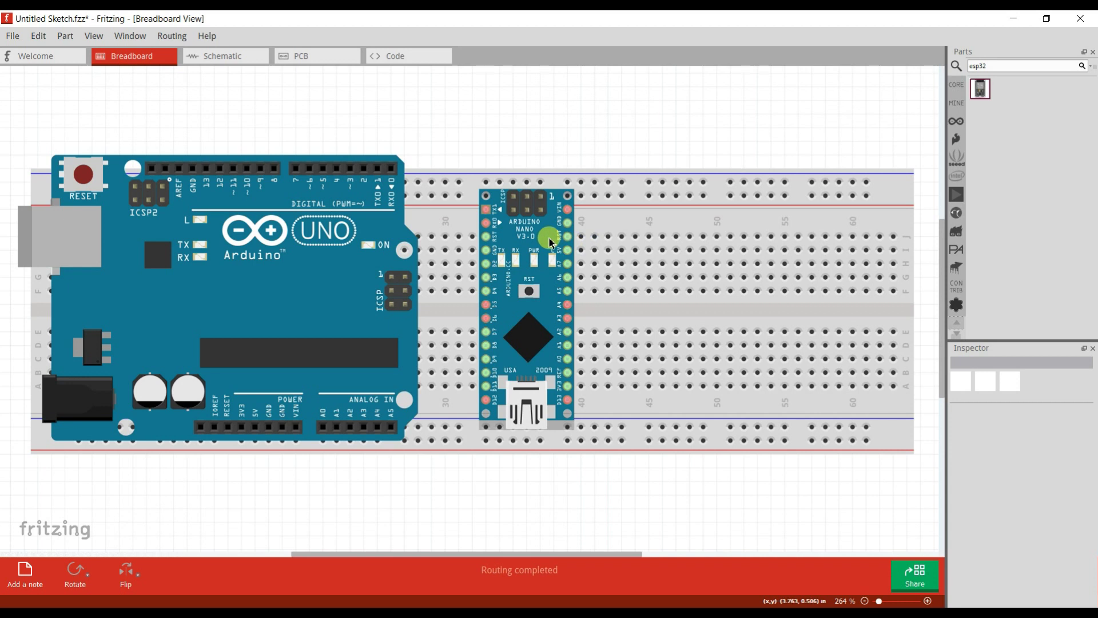
key("Delete")
left_click(414, 240)
key("Delete")
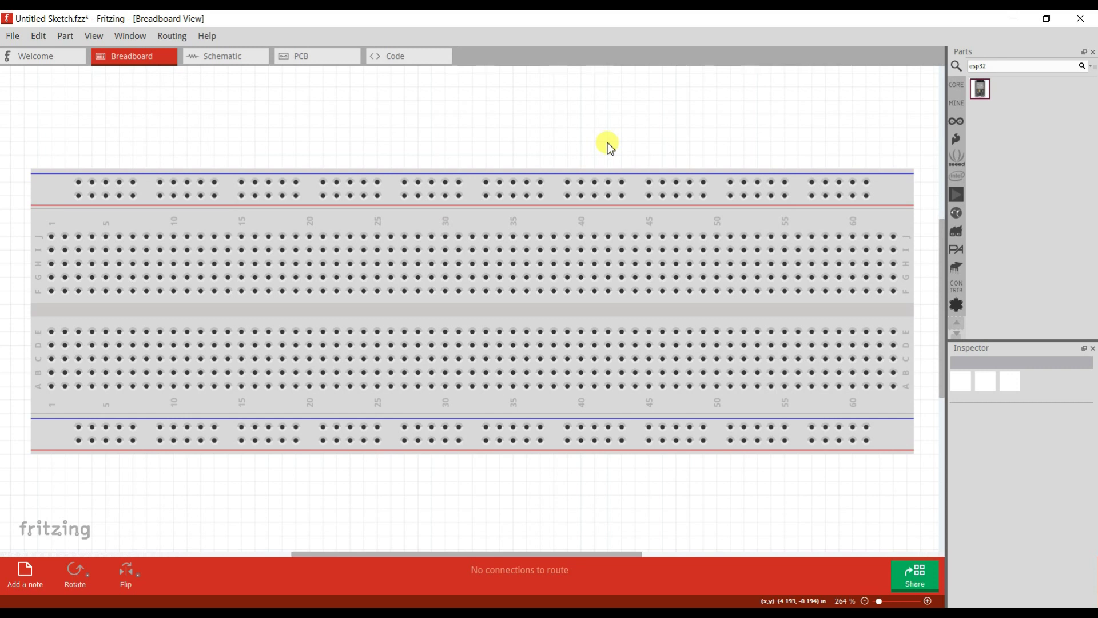
Search the parts library for Arduino mini pro and place an Arduino Pro Mini on the breadboard around columns 15 to 21
left_click(979, 89)
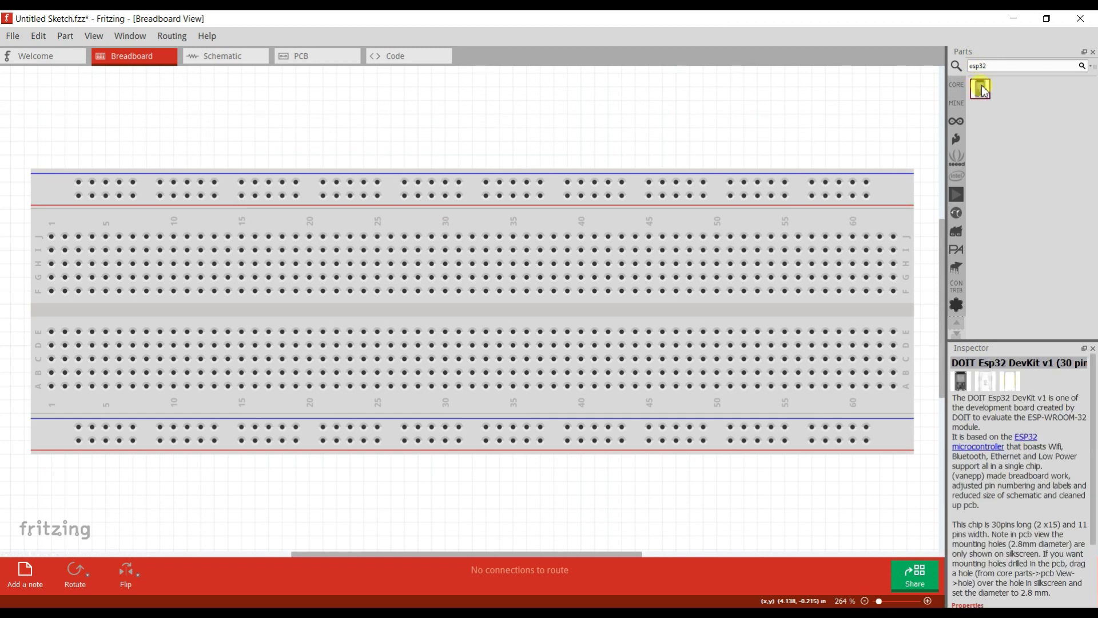
left_click(999, 66)
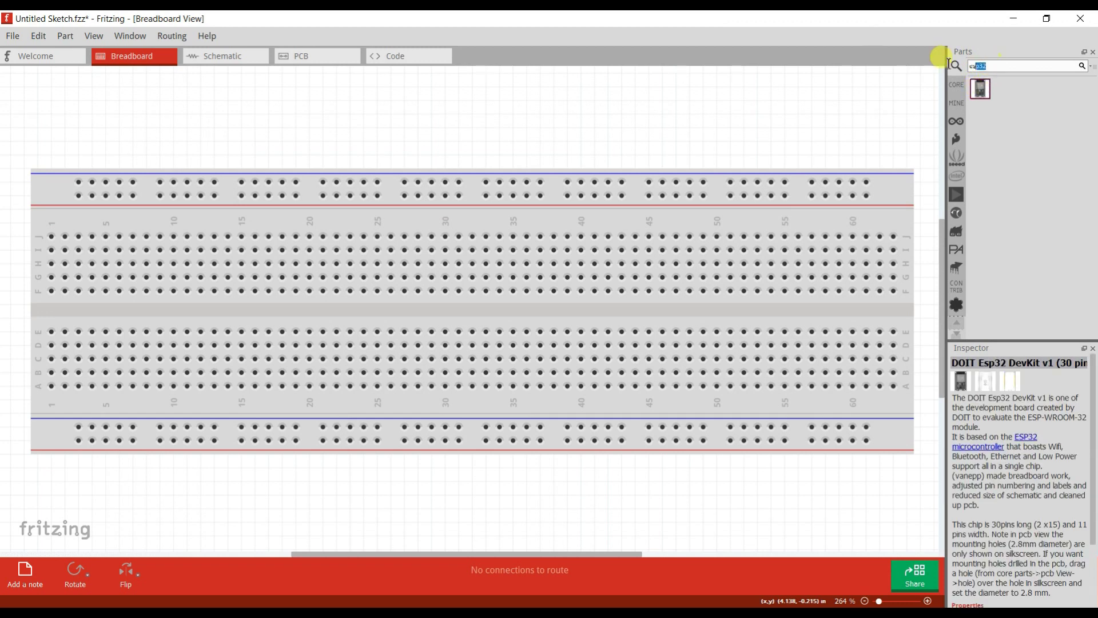
type("Arduino mini pro")
key("Return")
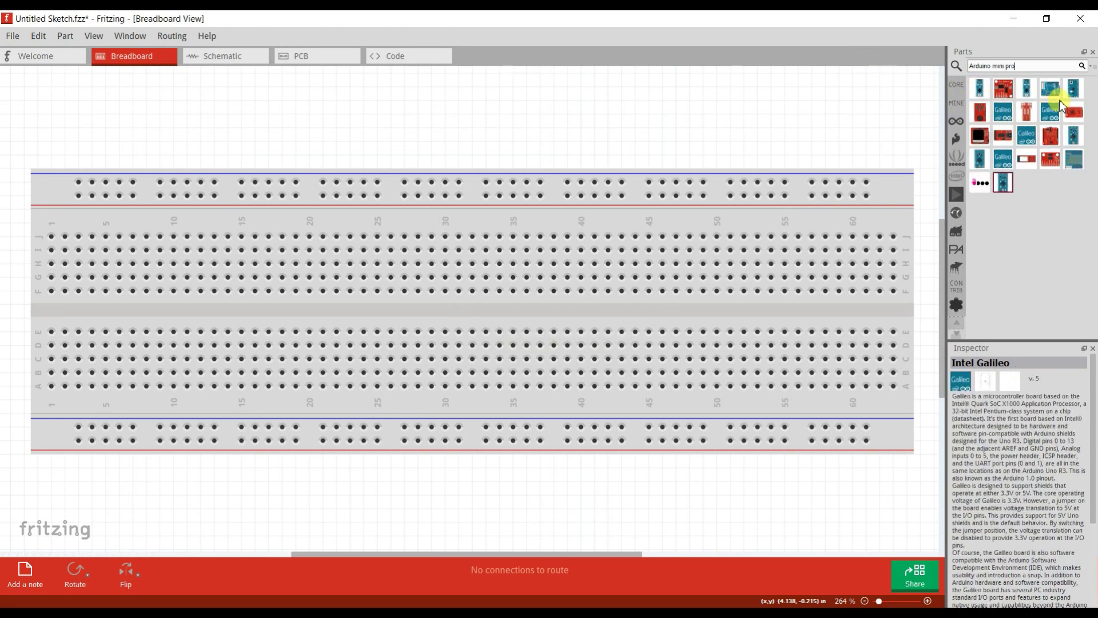
left_click_drag(1077, 135, 263, 252)
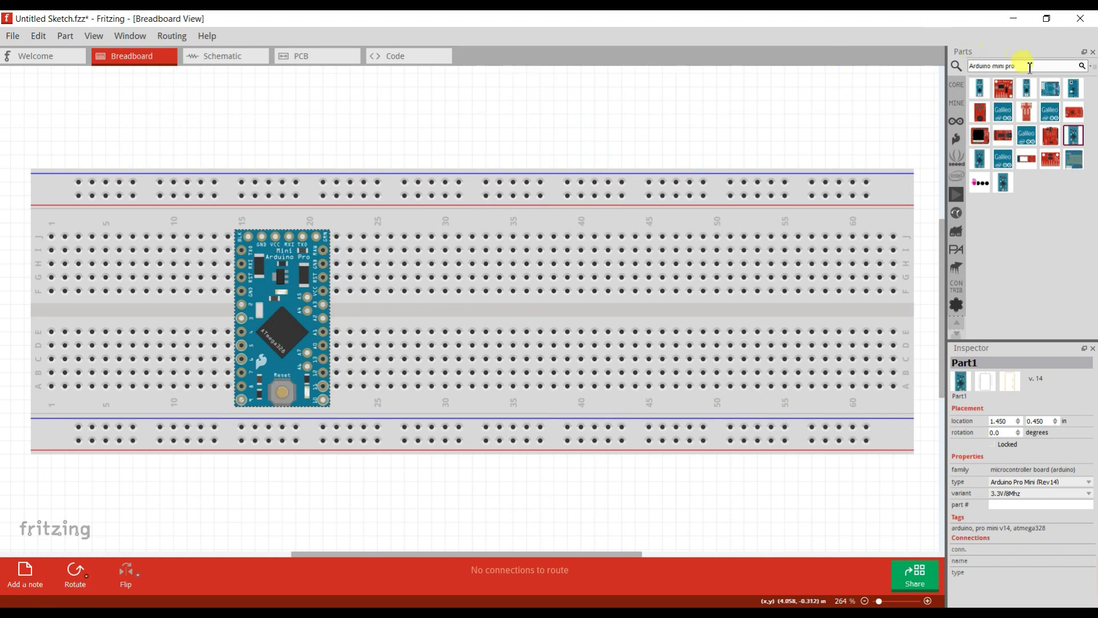
Search the parts library for led, and rotate the Arduino Pro Mini 90° so it straddles the centre gap at columns 3 to 15
type("led")
key("Return")
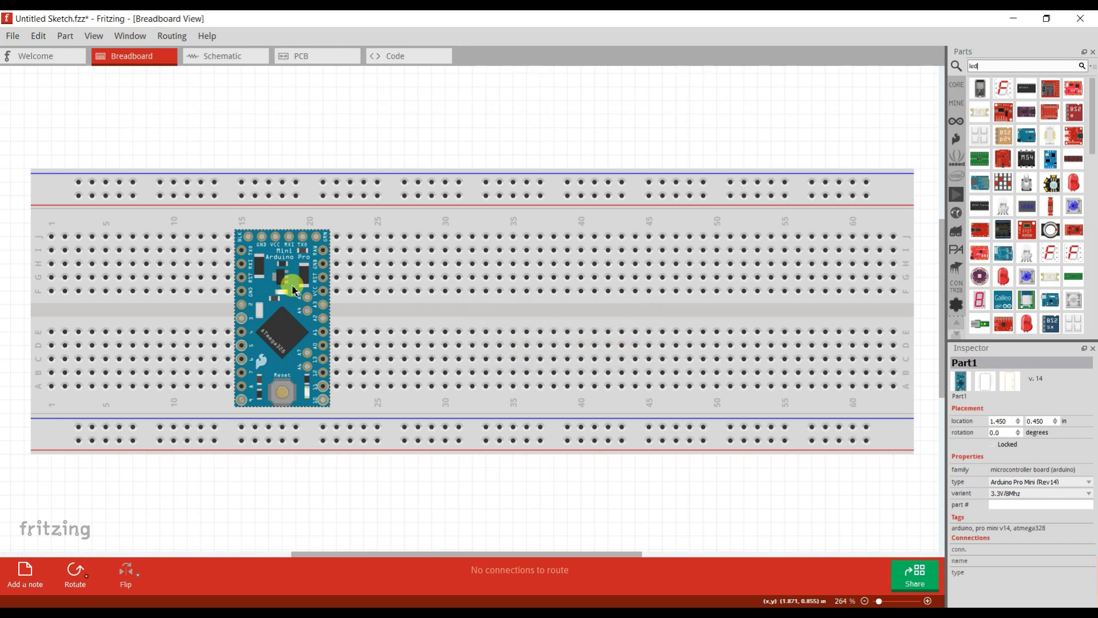
left_click_drag(292, 290, 184, 263)
right_click(186, 281)
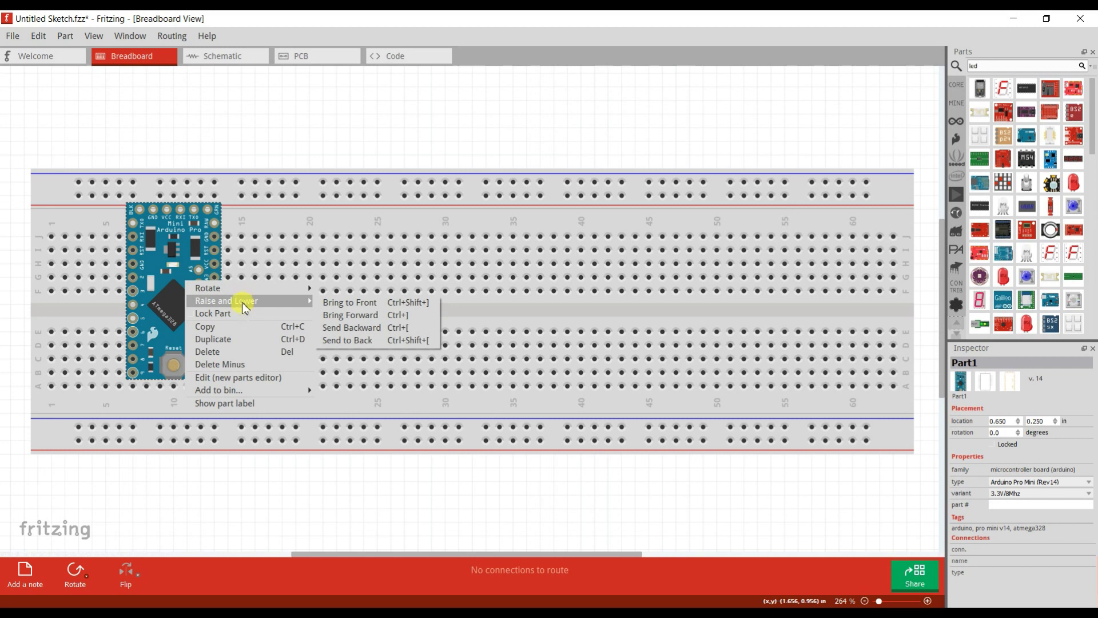
left_click(331, 307)
mouse_move(199, 293)
left_mouse_down()
mouse_move(171, 320)
mouse_move(193, 310)
left_mouse_up()
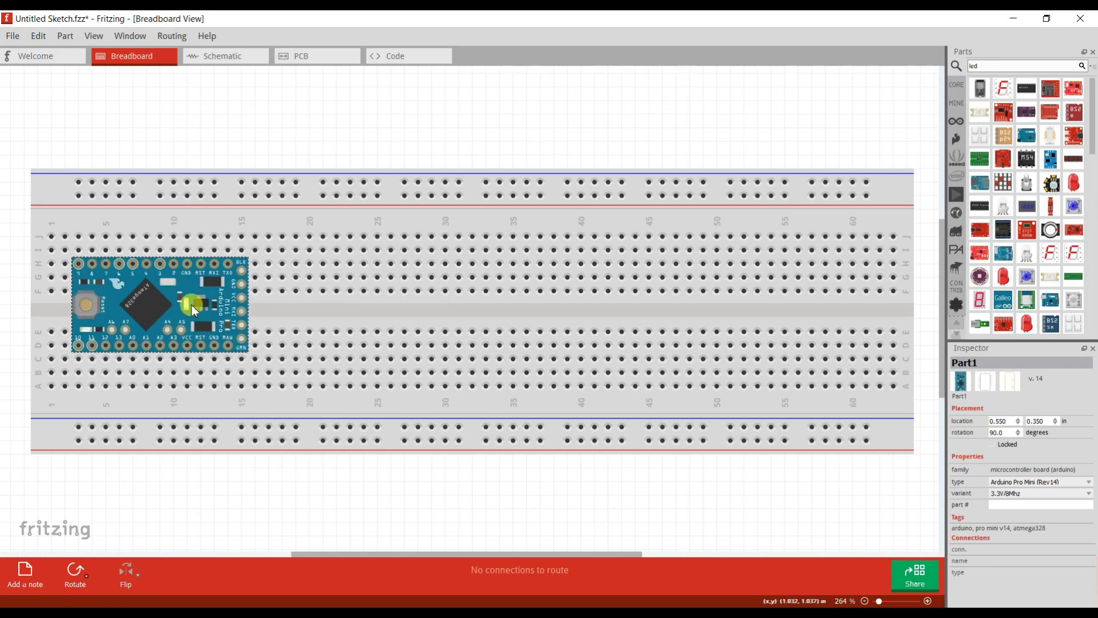
Place a red LED at columns 27 and 28, and a 220Ω resistor found with resistor in row D from column 28 to 32
left_click(1075, 185)
left_click_drag(795, 237, 414, 280)
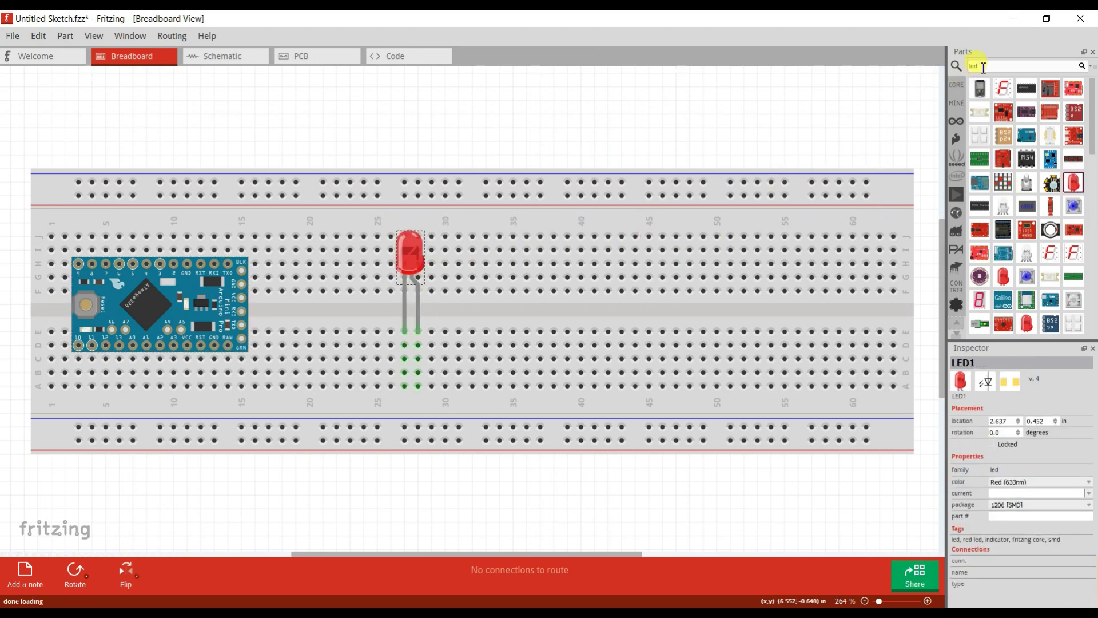
type("resistor")
key("Return")
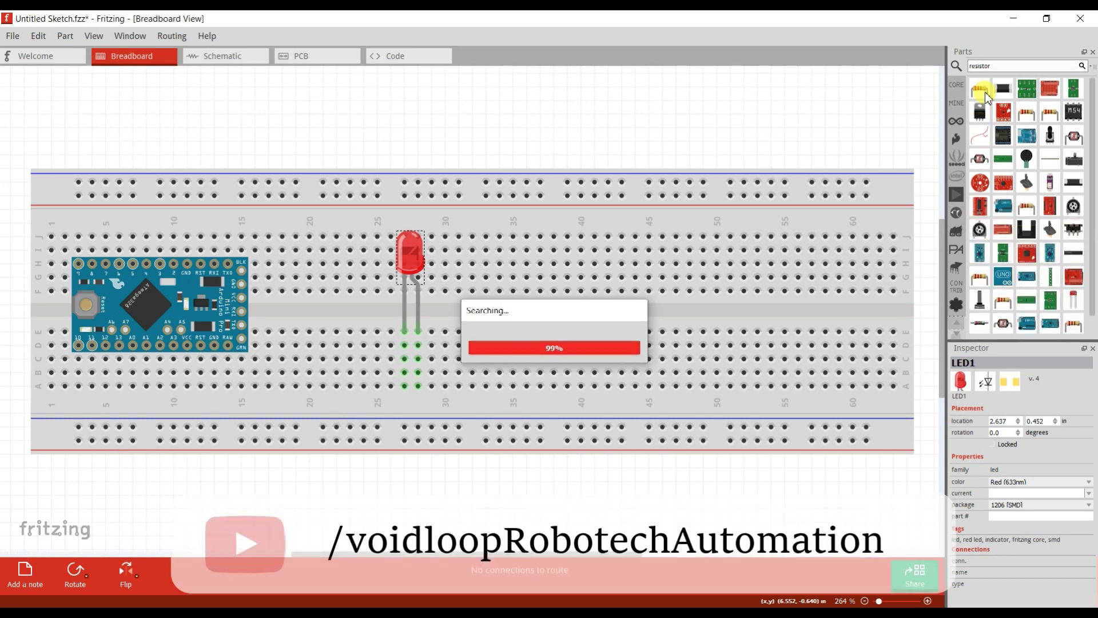
left_click_drag(951, 97, 450, 350)
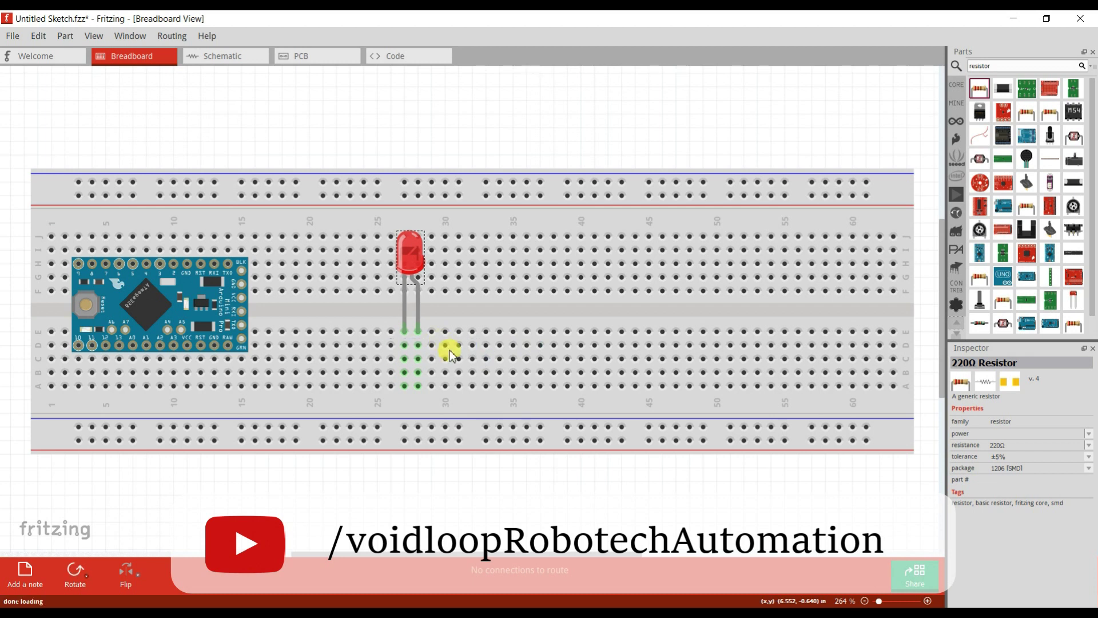
Search the parts library for button and place a push button across the centre gap at columns 40 and 42
left_click_drag(998, 66, 737, 95)
type("button")
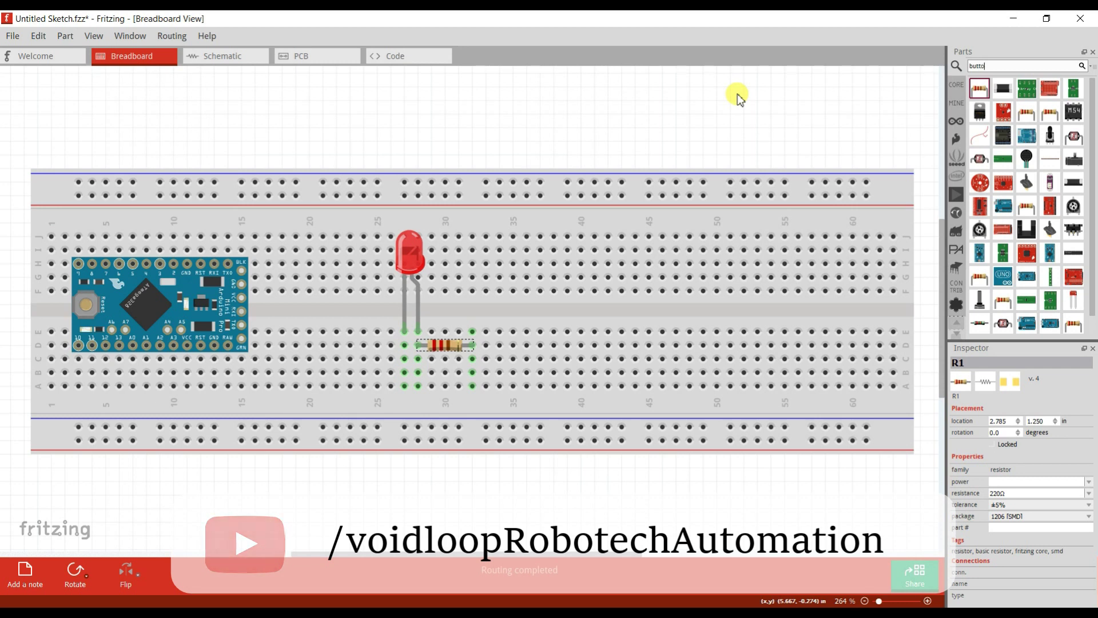
key("Return")
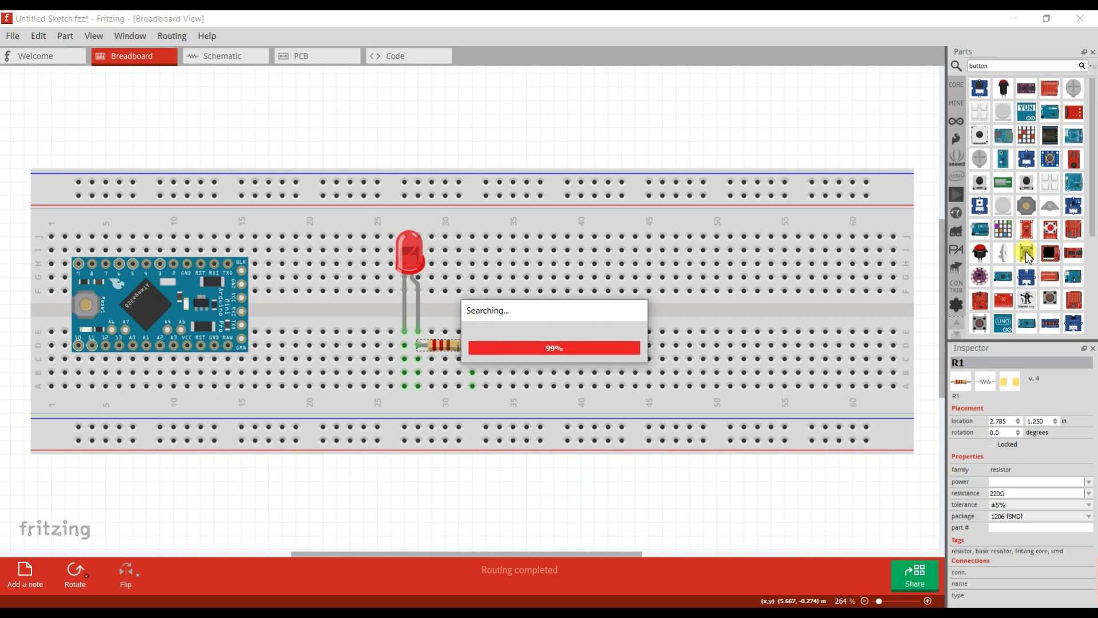
left_click_drag(1028, 256, 652, 328)
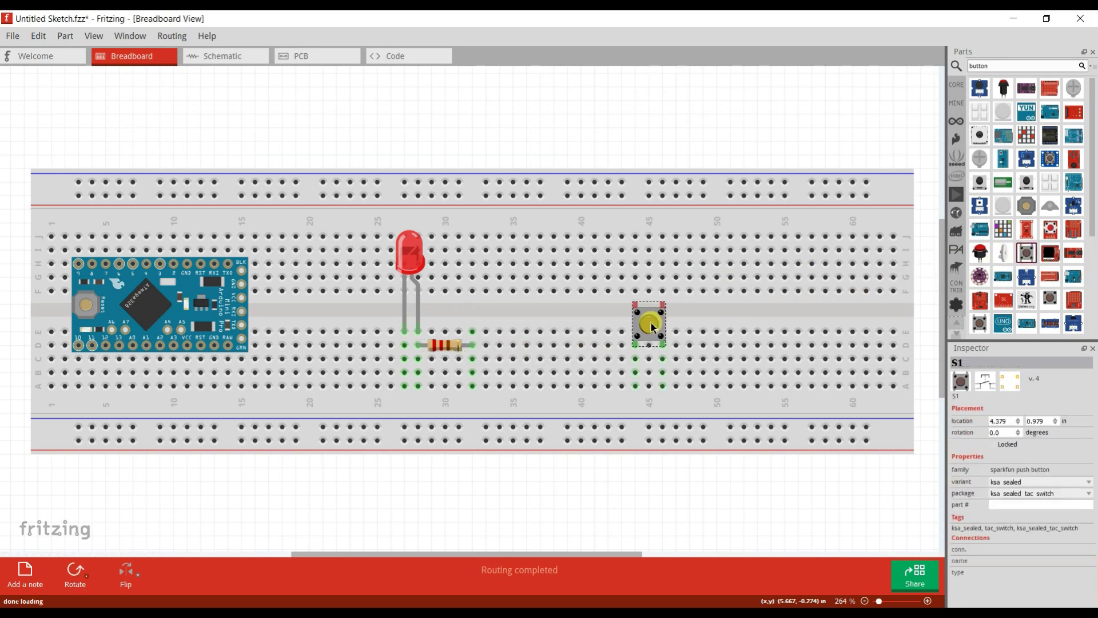
left_click_drag(603, 313, 594, 313)
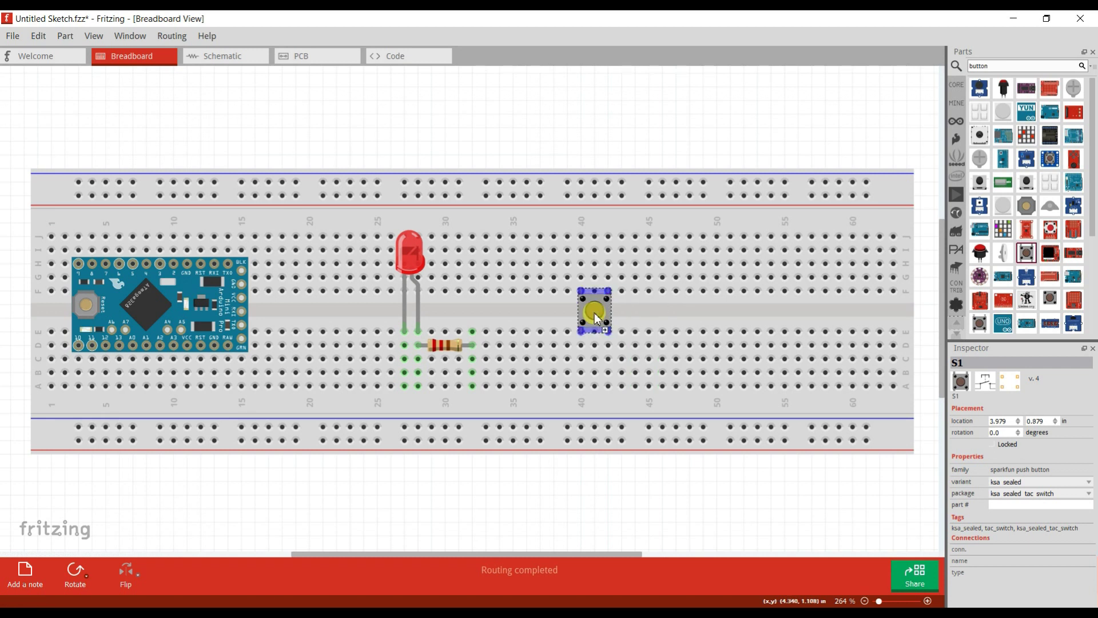
Paste a copy of the 220Ω resistor below the push button and set the copy's resistance to 10kΩ
right_click(439, 343)
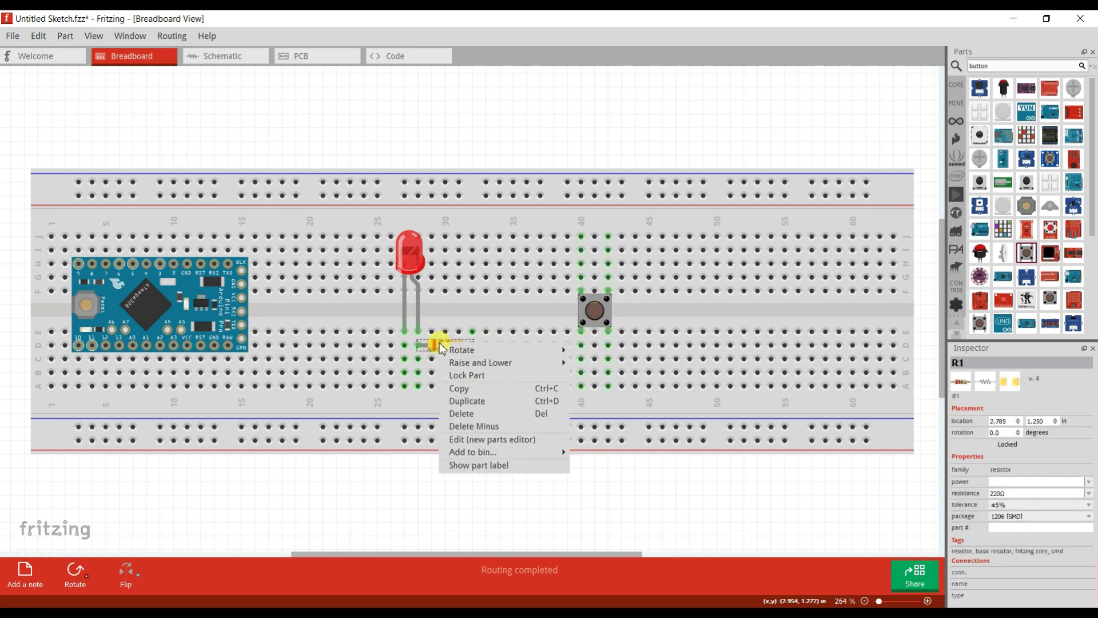
left_click(495, 390)
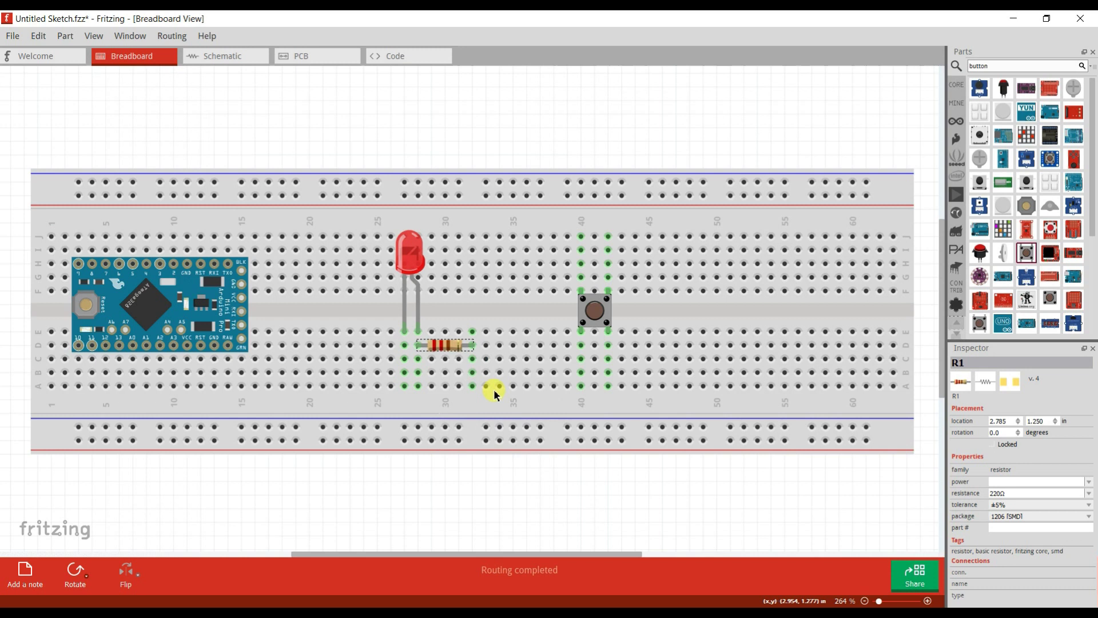
key("ctrl+v")
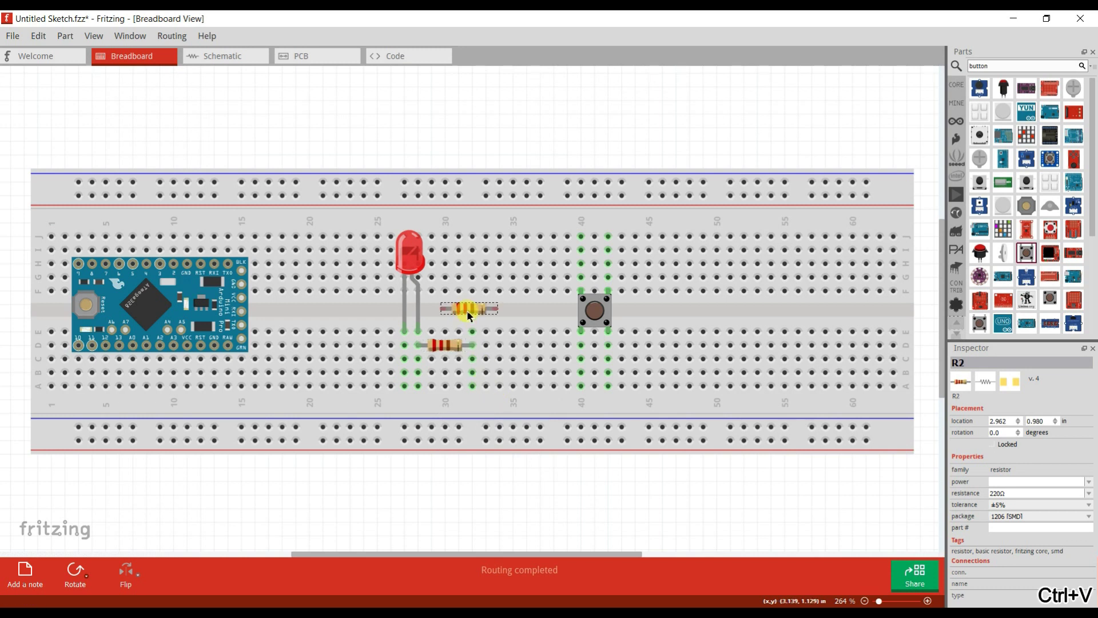
left_click_drag(633, 382, 625, 407)
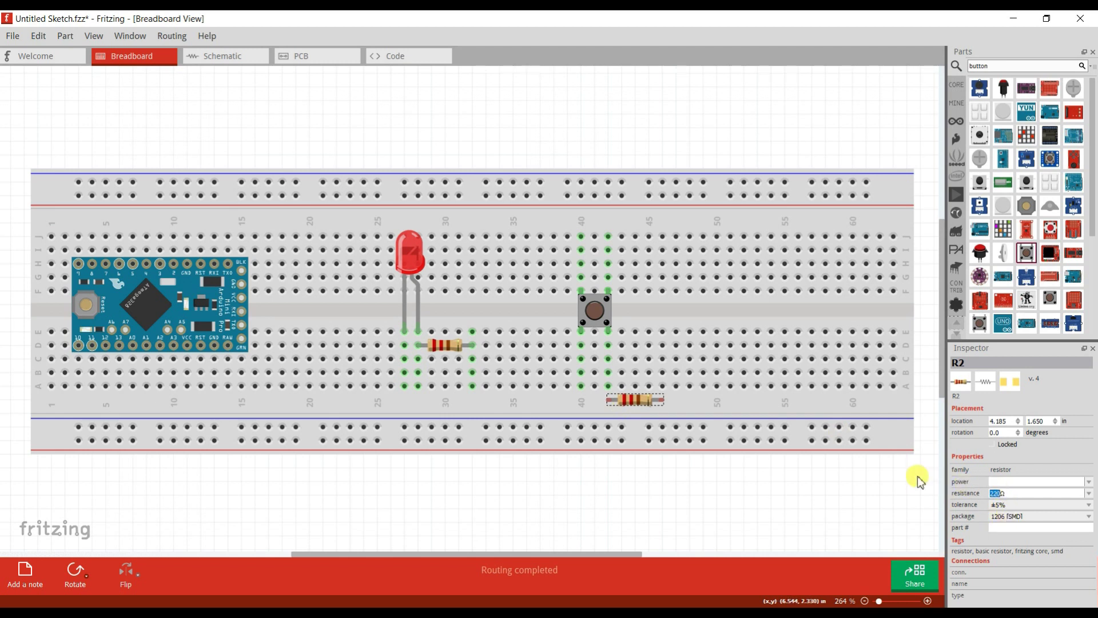
type("10k")
key("Return")
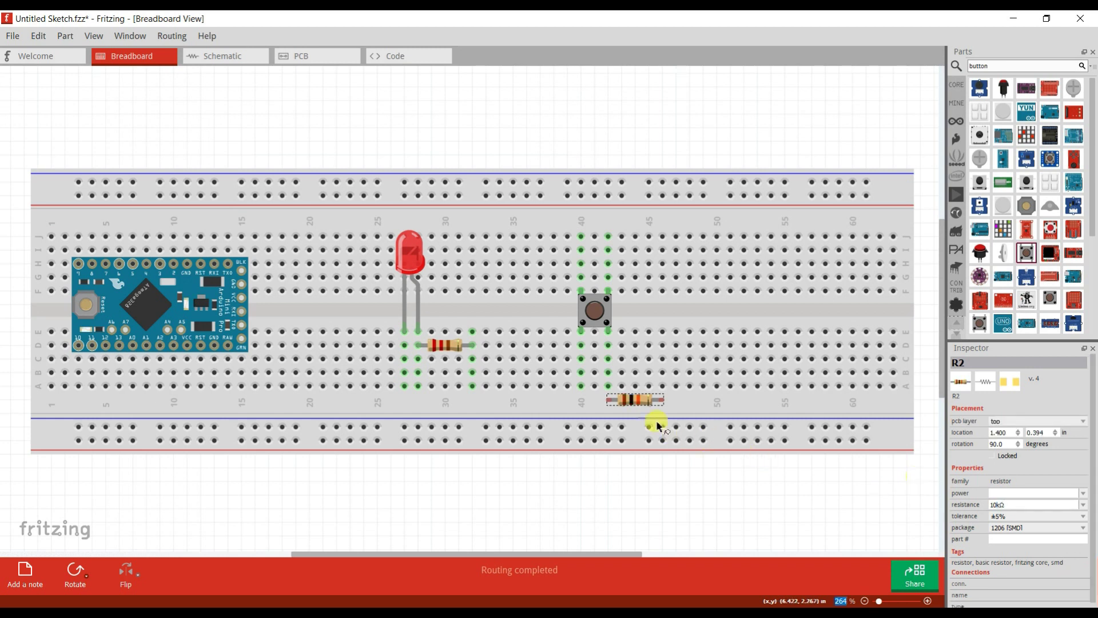
Rotate the 10kΩ resistor 90° clockwise and place it from column 42 row B to the inner row of the lower power rails
right_click(634, 401)
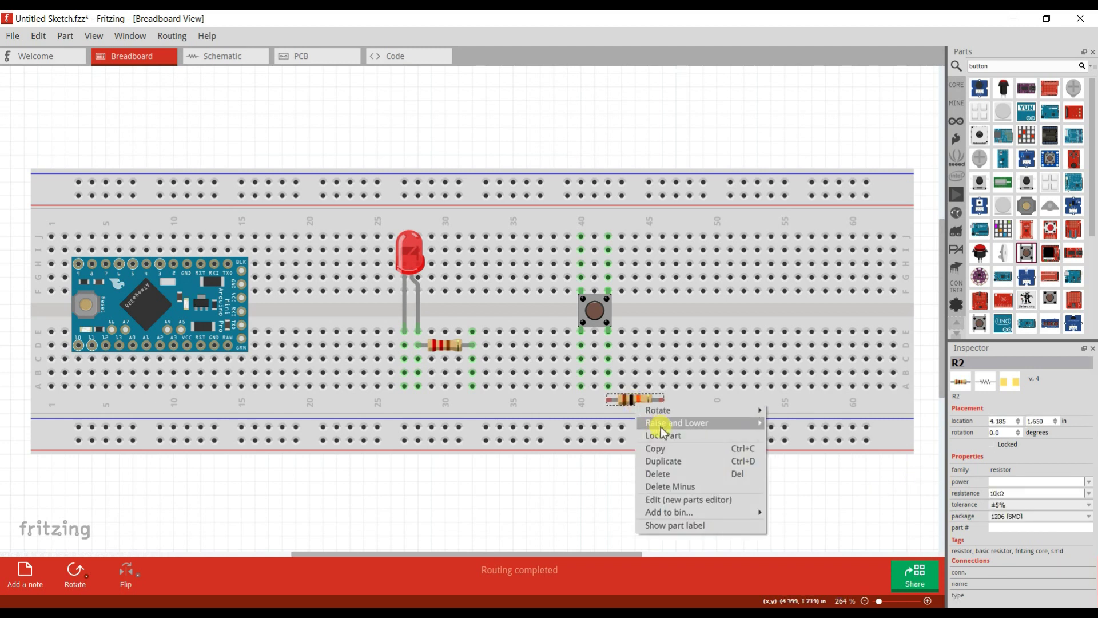
mouse_move(662, 429)
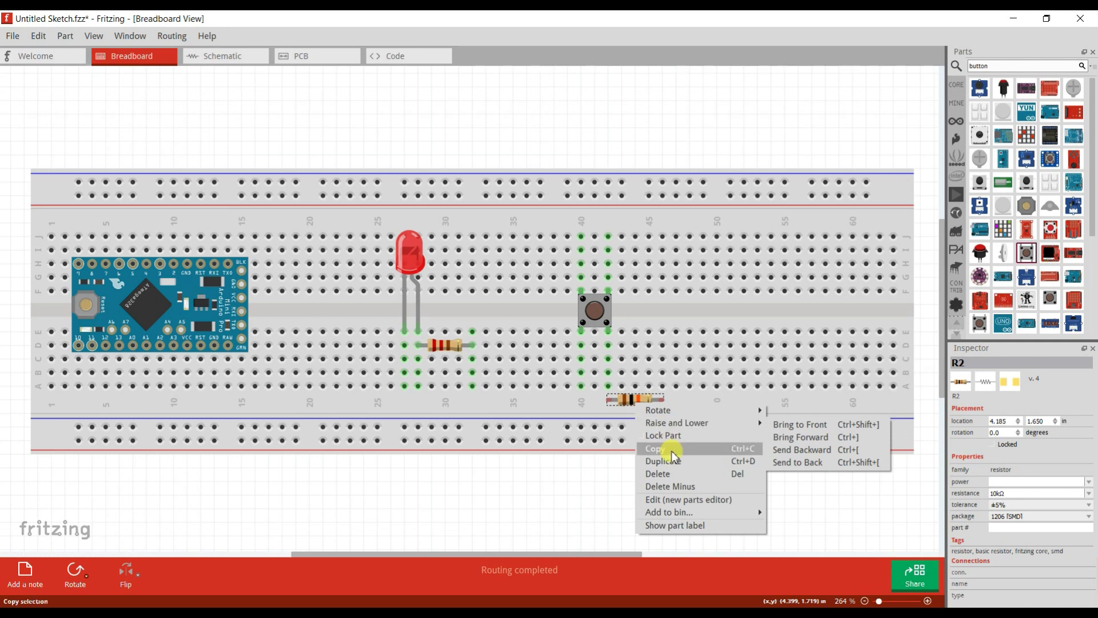
mouse_move(709, 412)
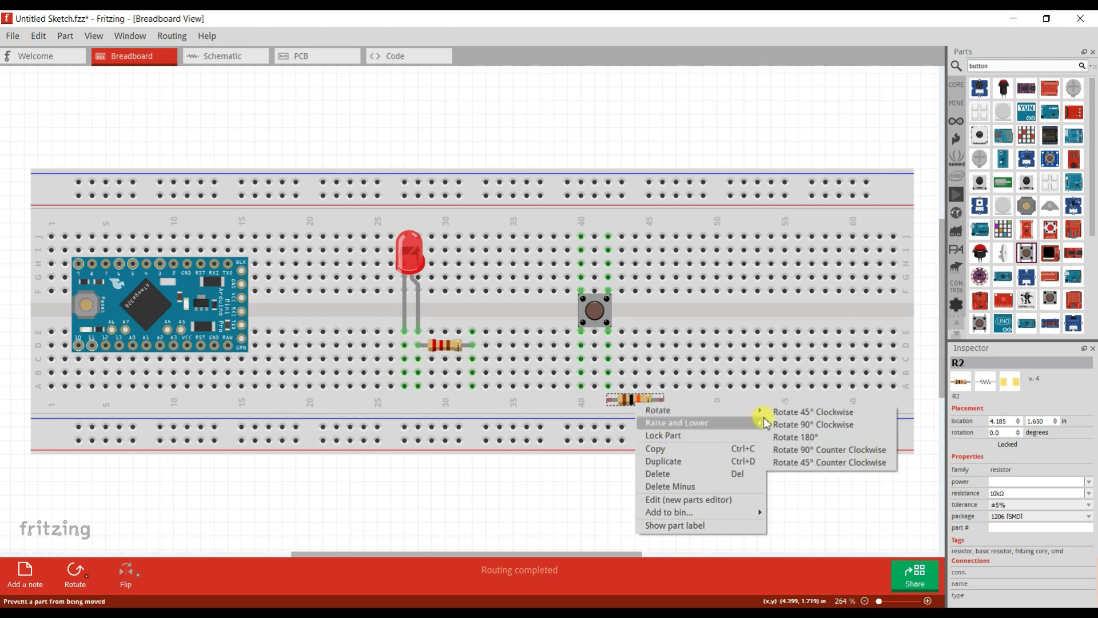
left_click(794, 425)
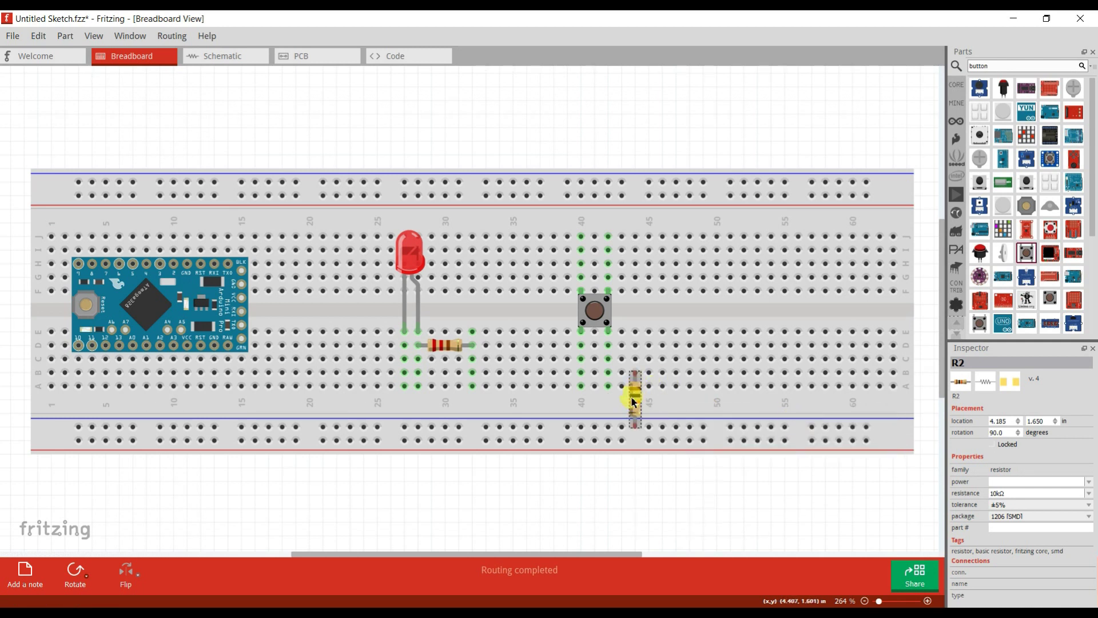
left_click_drag(635, 397, 607, 397)
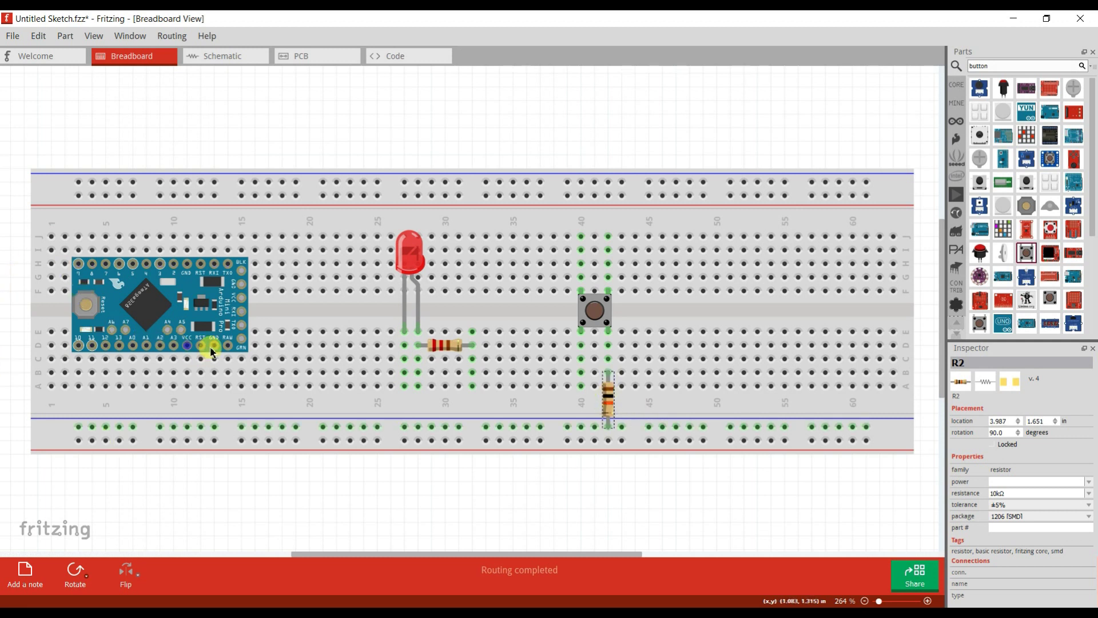
Wire GND to the outer lower rail, and wire VCC, the LED's column 27 and the button's column 40 to the inner lower rail
left_click_drag(212, 366, 216, 441)
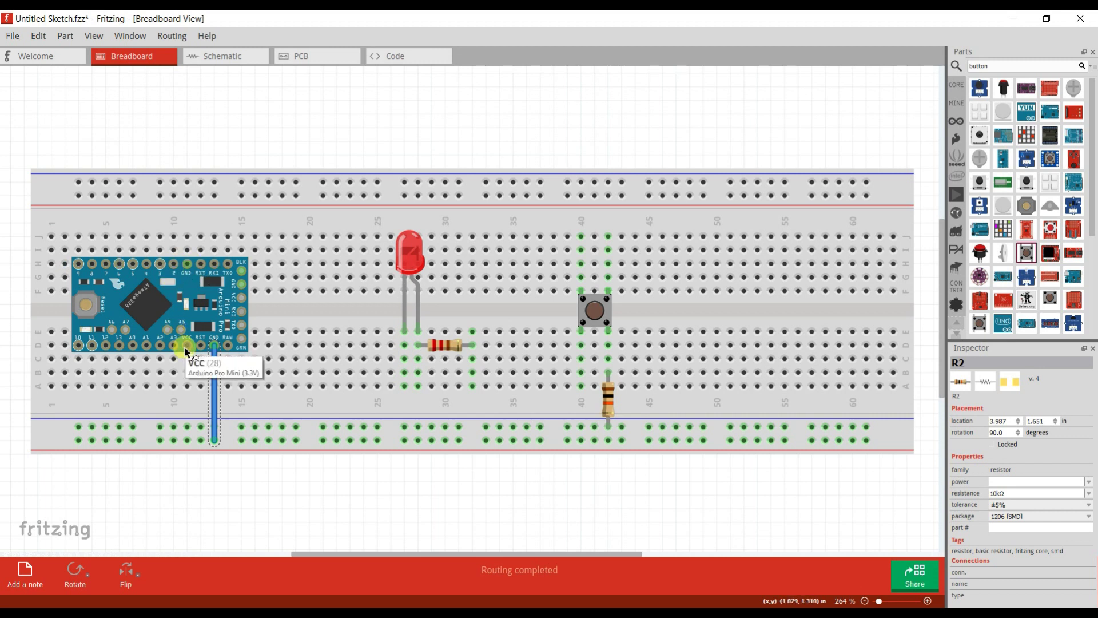
left_click_drag(184, 347, 187, 426)
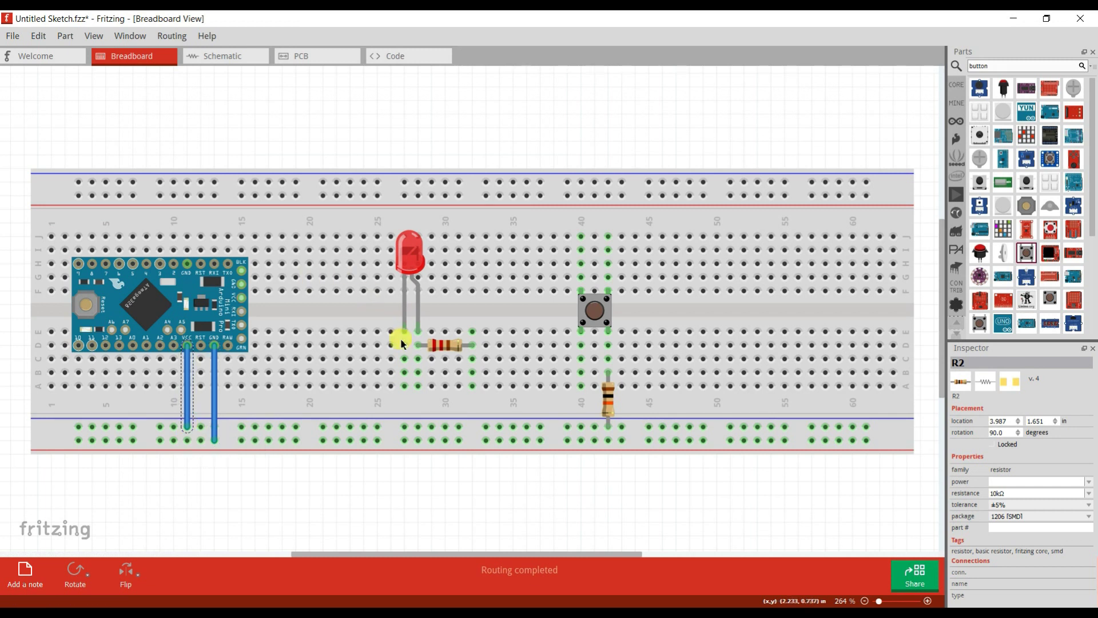
left_click_drag(402, 387, 404, 428)
left_click_drag(577, 384, 582, 430)
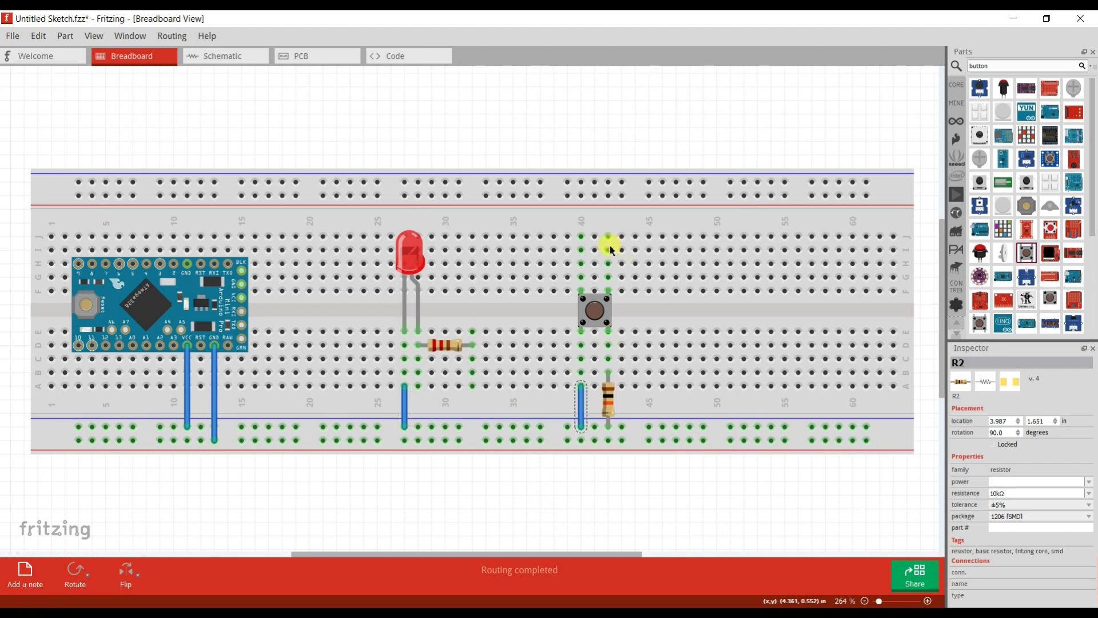
Wire the button's column 42 row I to Arduino pin 2, adding two bendpoints that route it straight above row J
left_click_drag(607, 247, 174, 263)
left_click(456, 253)
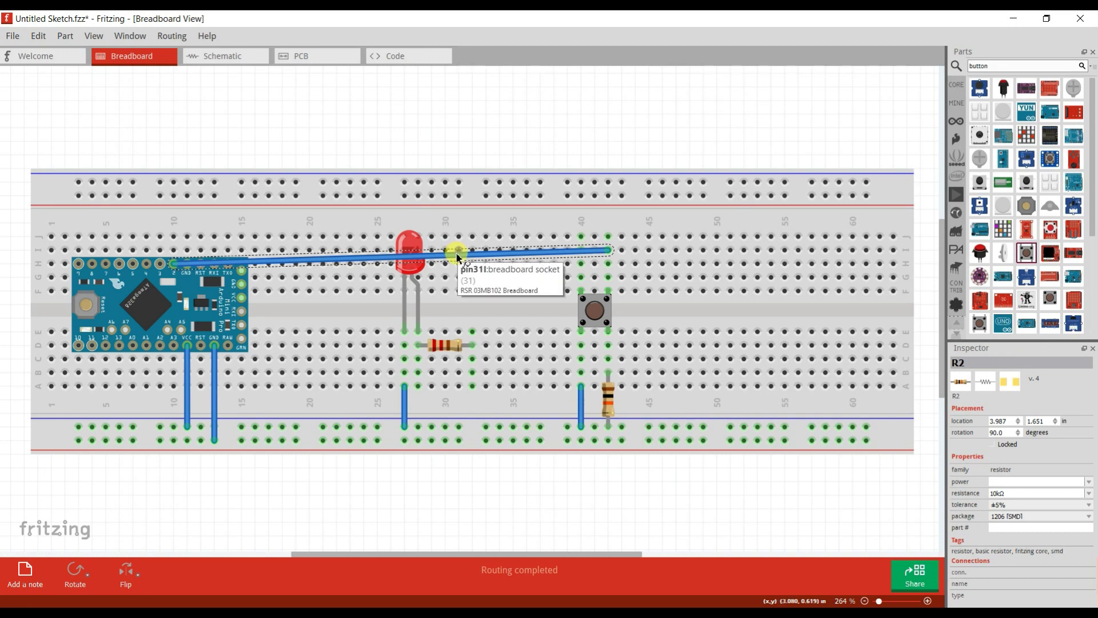
left_click_drag(456, 254, 176, 230)
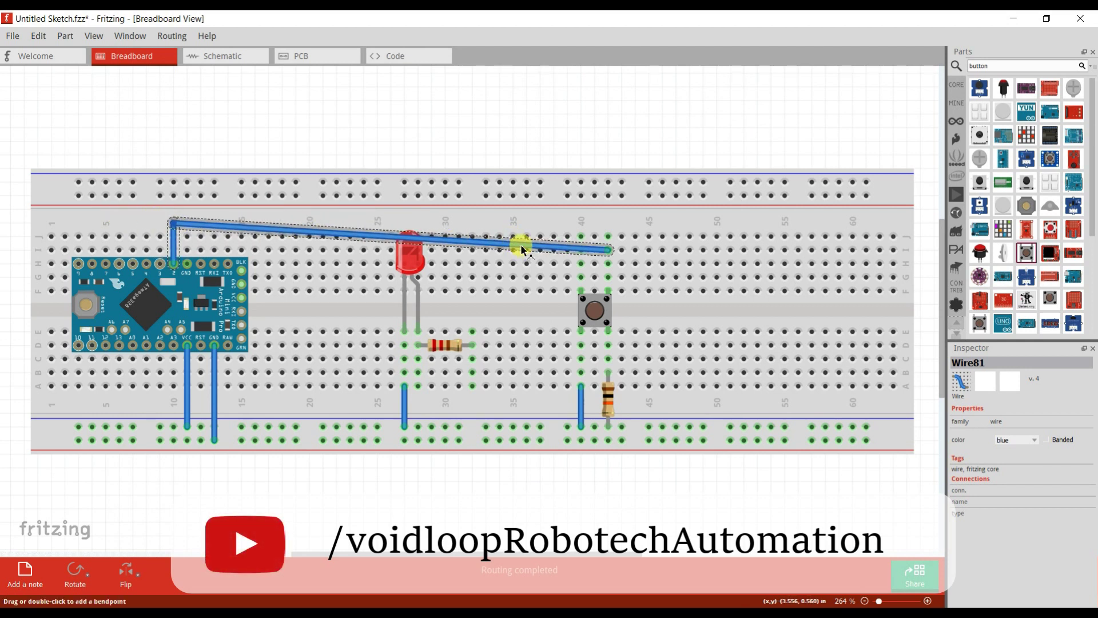
left_click_drag(568, 232, 607, 224)
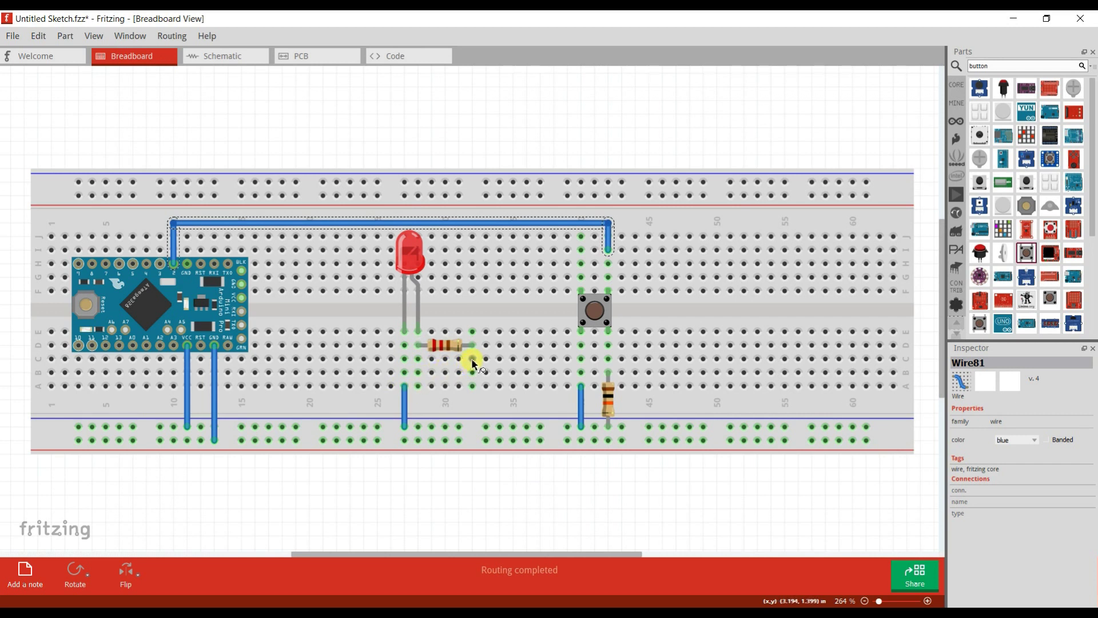
Wire the 220Ω resistor's column 32 row C to pin 13's column 6 row B, adding a right-angle bendpoint at column 32
left_click_drag(471, 358, 120, 371)
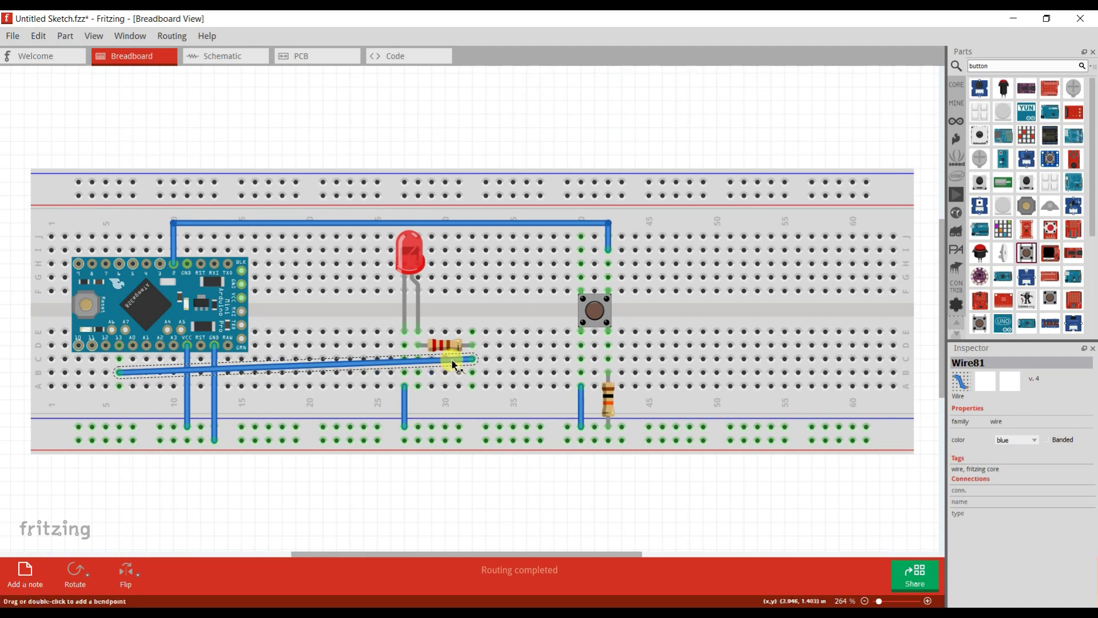
left_click_drag(458, 364, 467, 369)
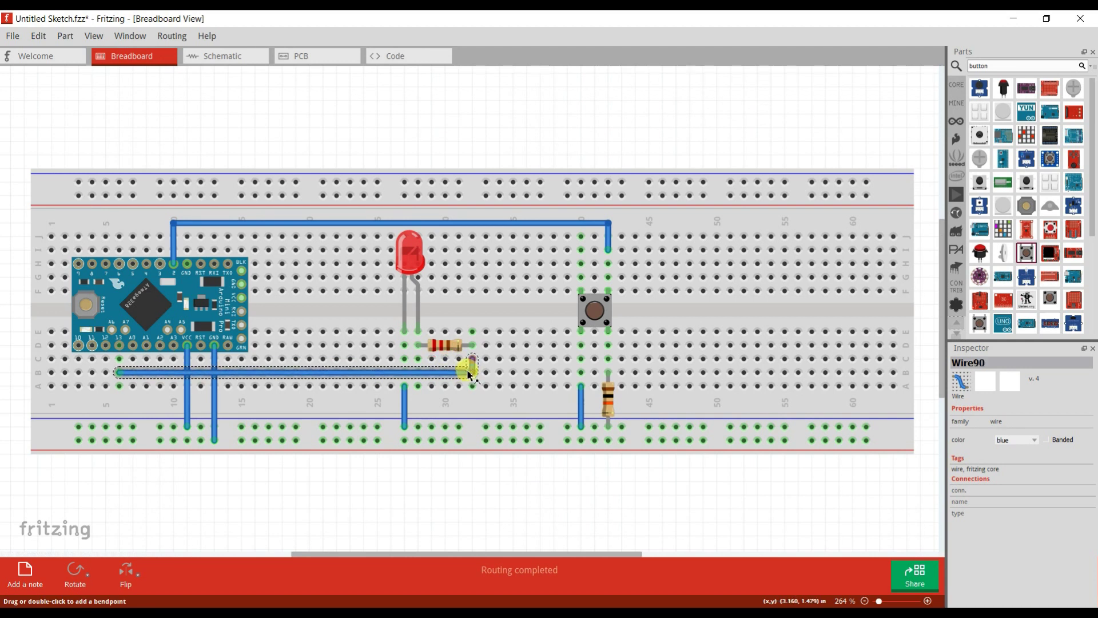
left_click(461, 400)
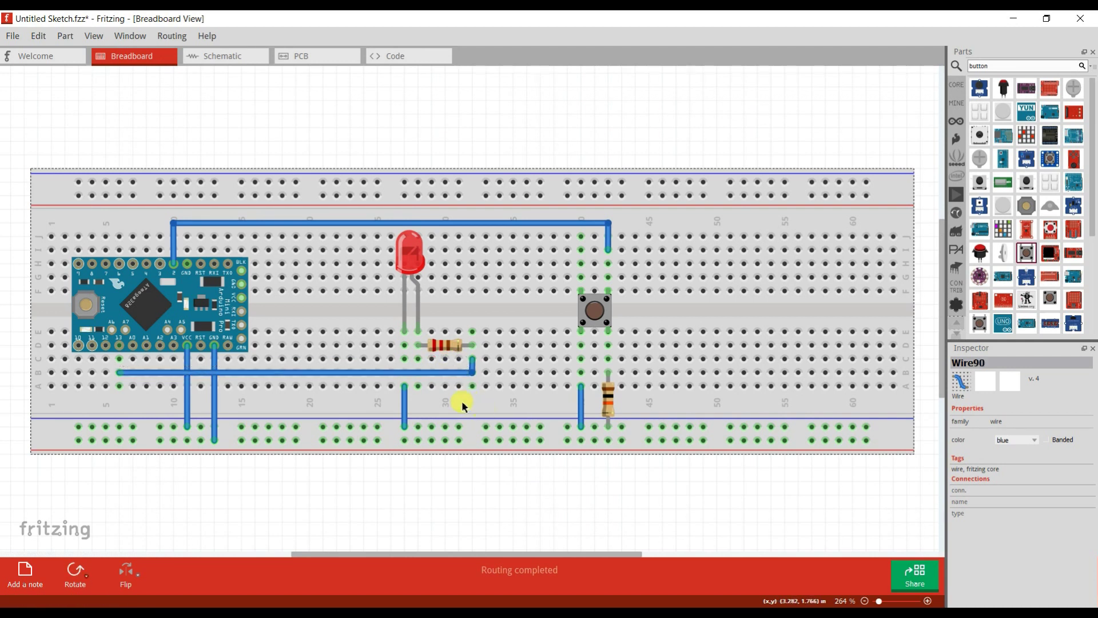
Set the colour of the wire between Arduino pin 2 and the button to yellow
right_click(292, 223)
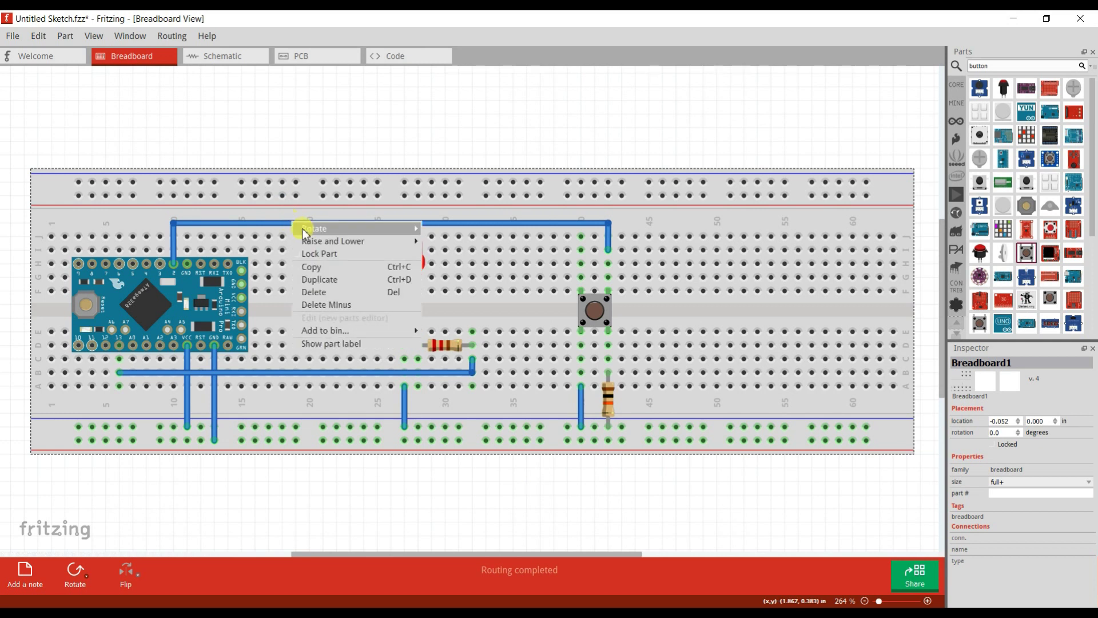
left_click(279, 225)
right_click(266, 223)
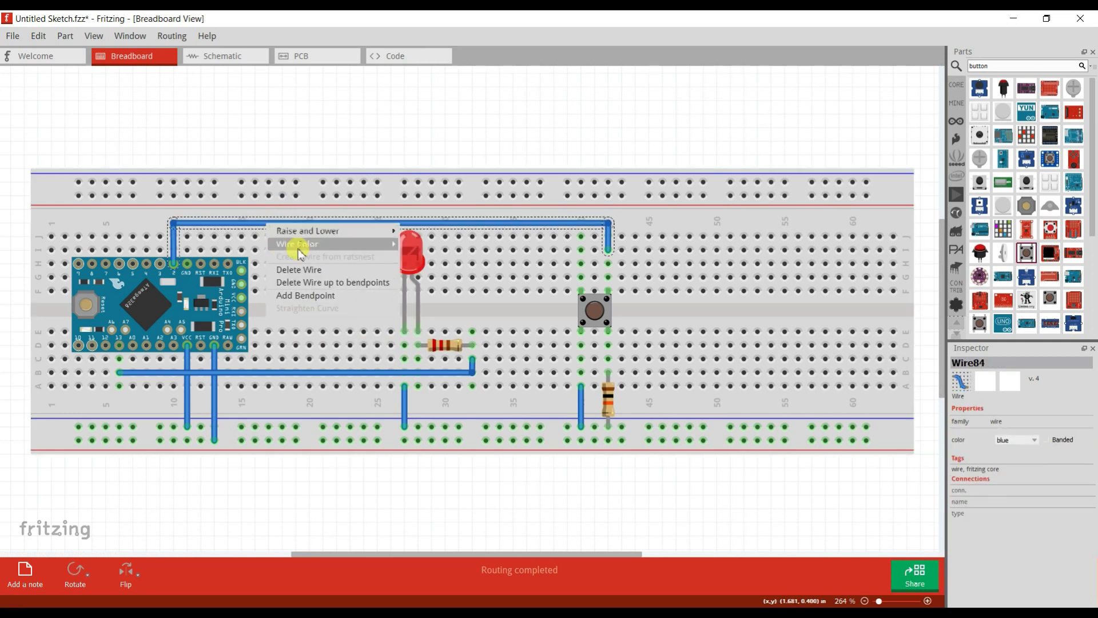
left_click(157, 341)
Set the colour of the VCC wire to red and the colour of the GND wire to black
right_click(187, 406)
mouse_move(286, 430)
left_click(343, 447)
right_click(215, 395)
left_click(362, 448)
Set the colour of the short wire from the LED's column 27 to the lower power rail to black
right_click(407, 415)
left_click(403, 397)
right_click(402, 397)
left_click(404, 396)
right_click(404, 396)
mouse_move(497, 406)
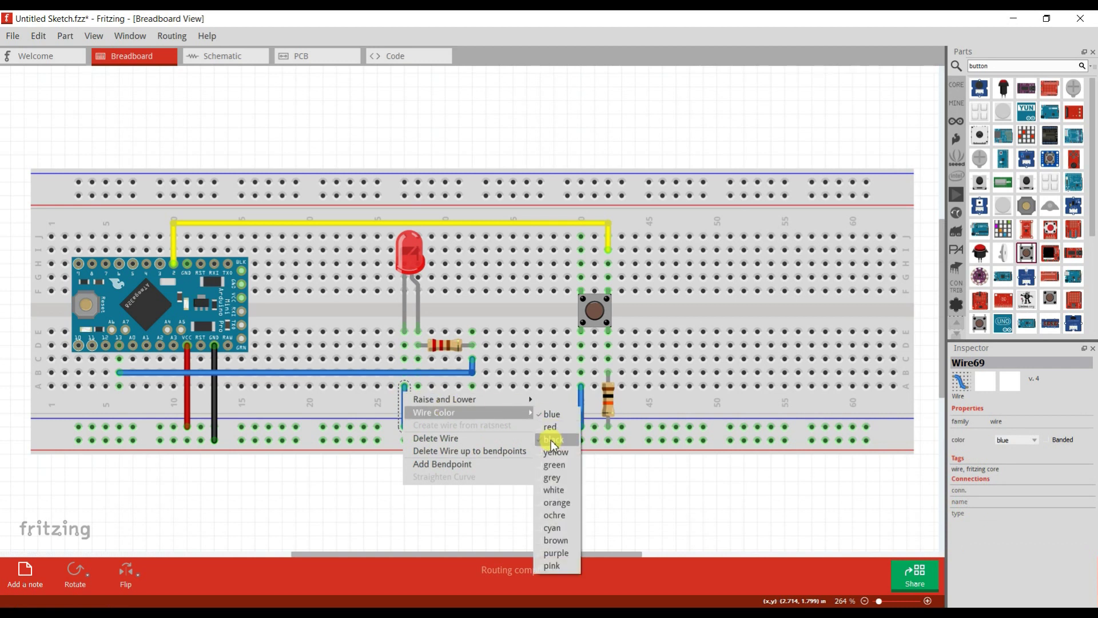
left_click(549, 432)
Set the colour of the short wire from the button's column 40 to the lower power rail to black
right_click(580, 403)
mouse_move(622, 434)
left_click(728, 448)
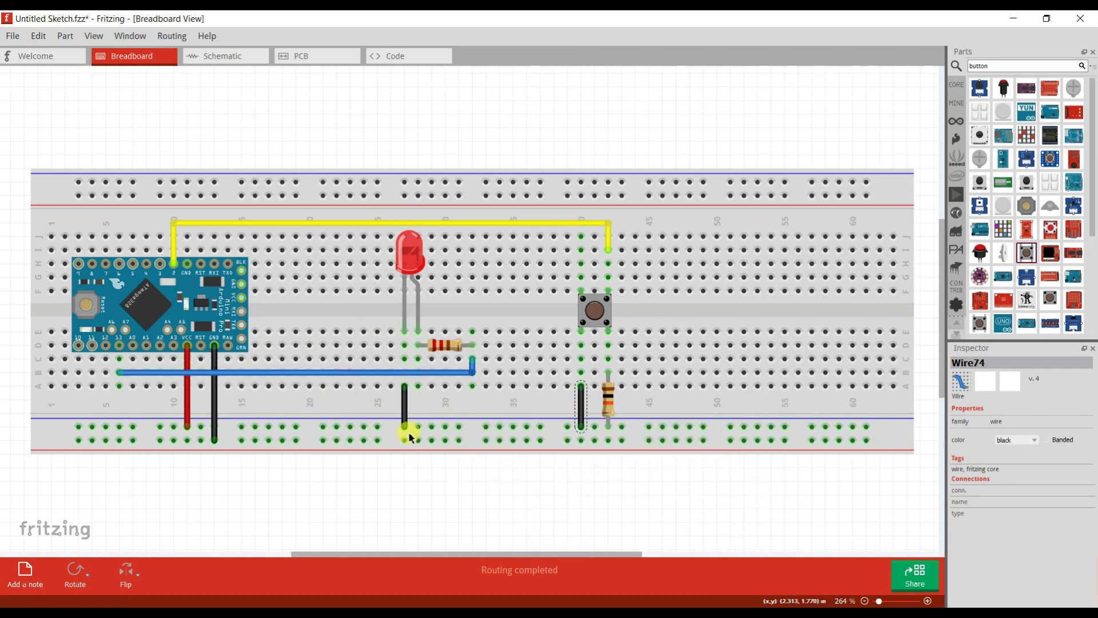
left_click(283, 122)
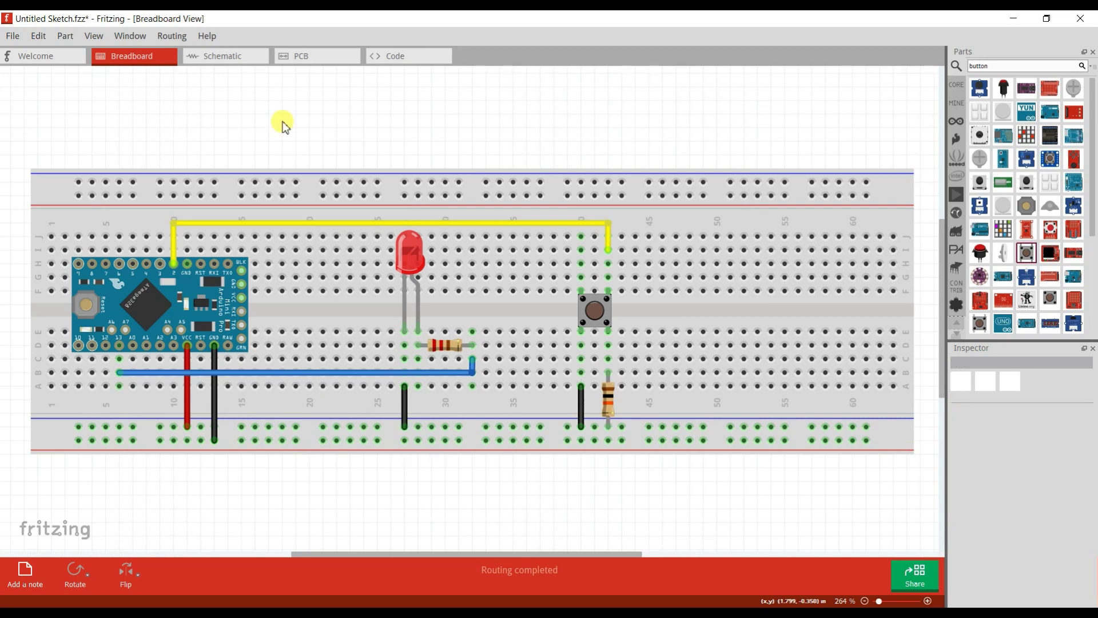
In the schematic view, move resistor R2 beside switch S1 and move LED1 to the upper left of the Arduino symbol
left_click(228, 57)
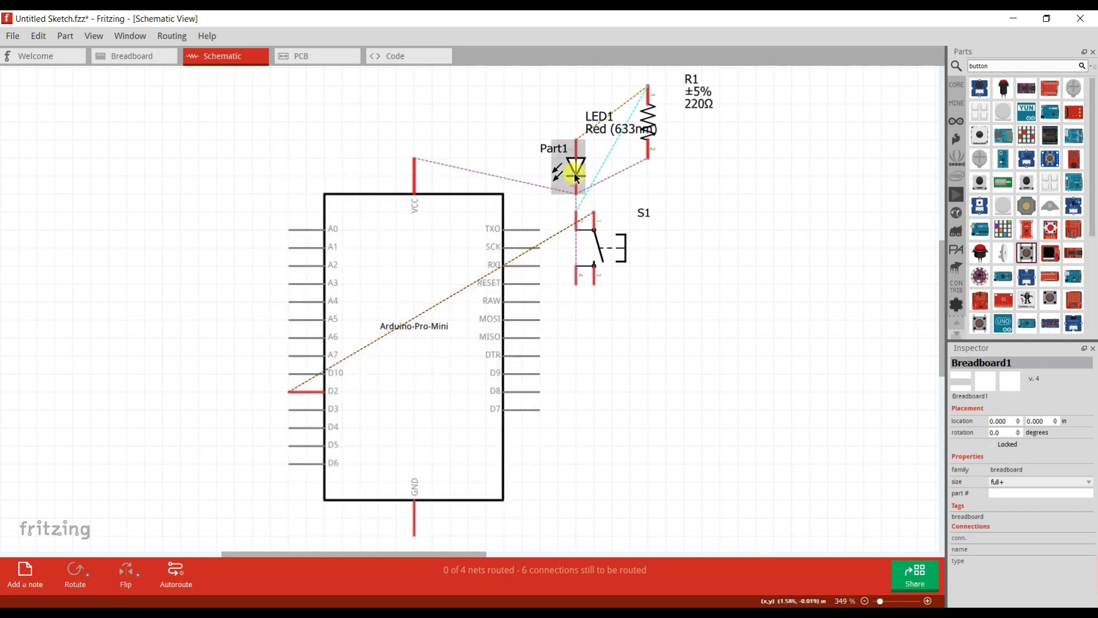
left_click_drag(642, 122, 684, 229)
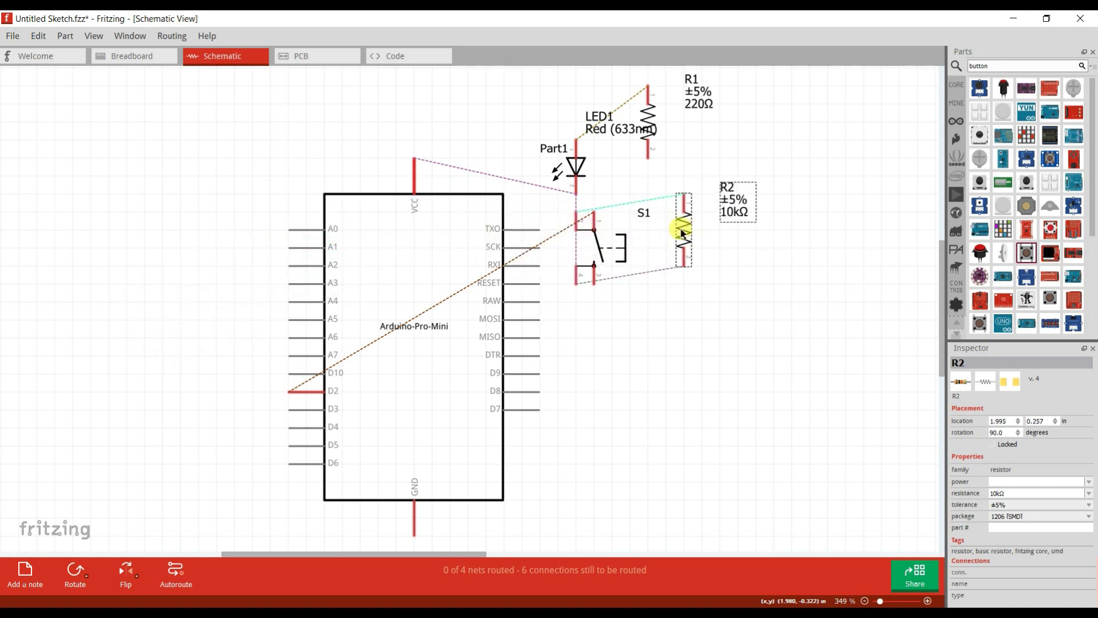
left_click(549, 154)
left_click_drag(549, 155, 103, 171)
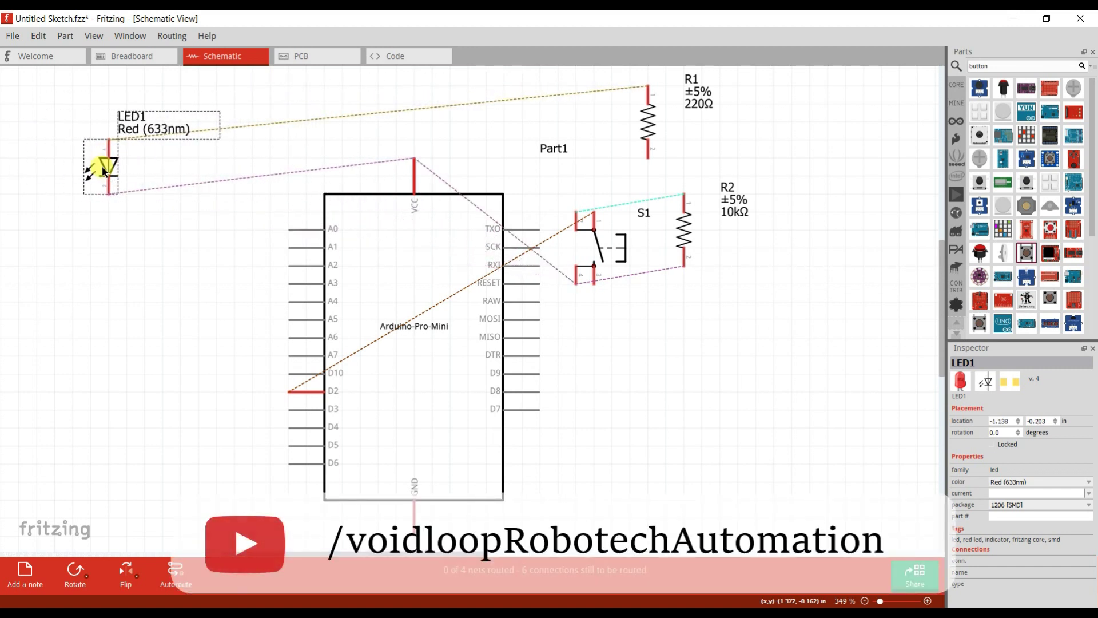
Back in the breadboard view, extend the button's column 40 wire to the outer lower rail and set its colour to red
left_click(122, 57)
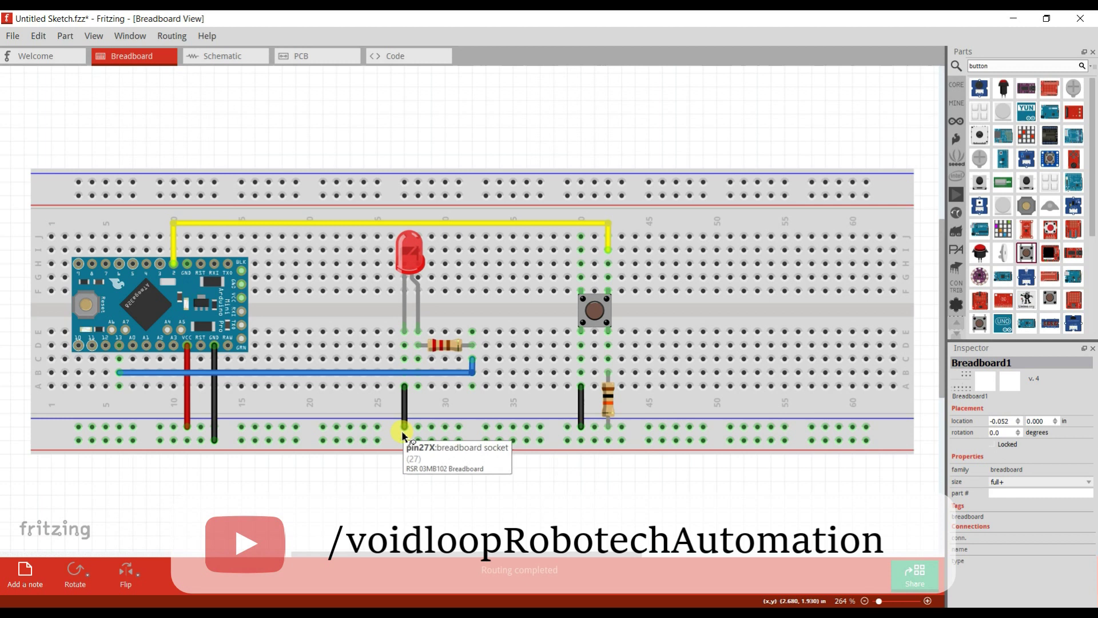
right_click(581, 427)
mouse_move(629, 446)
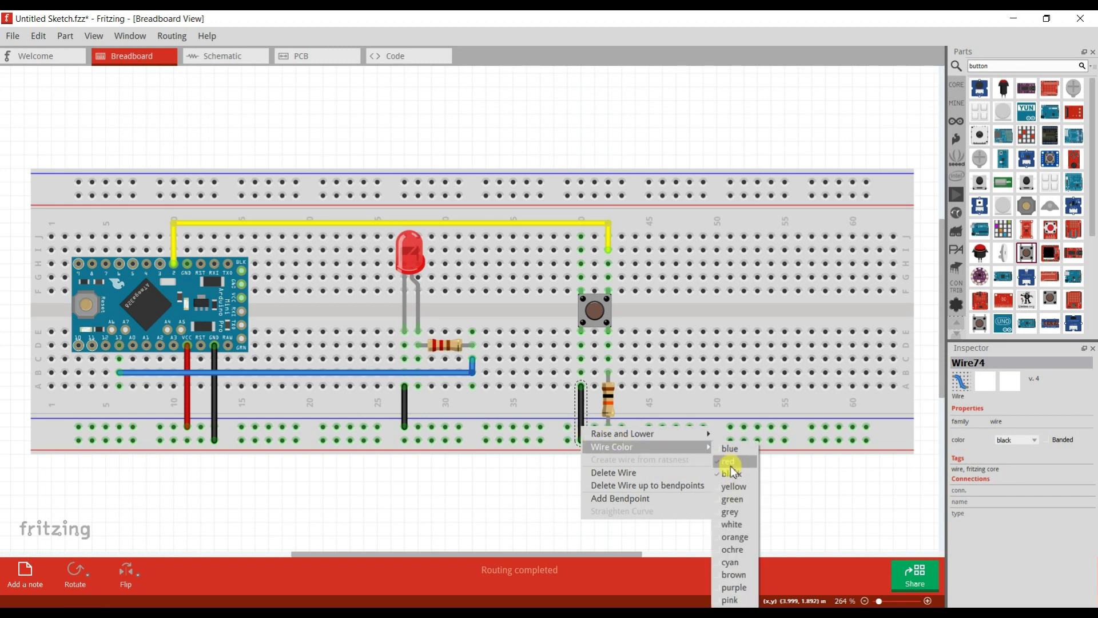
left_click(728, 459)
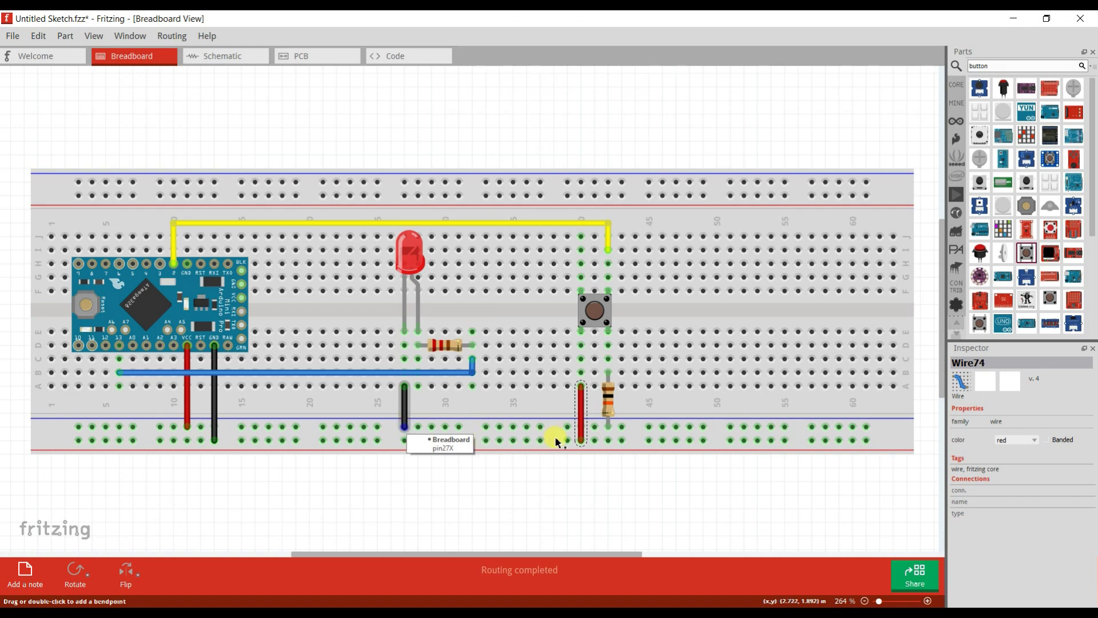
left_click(581, 430)
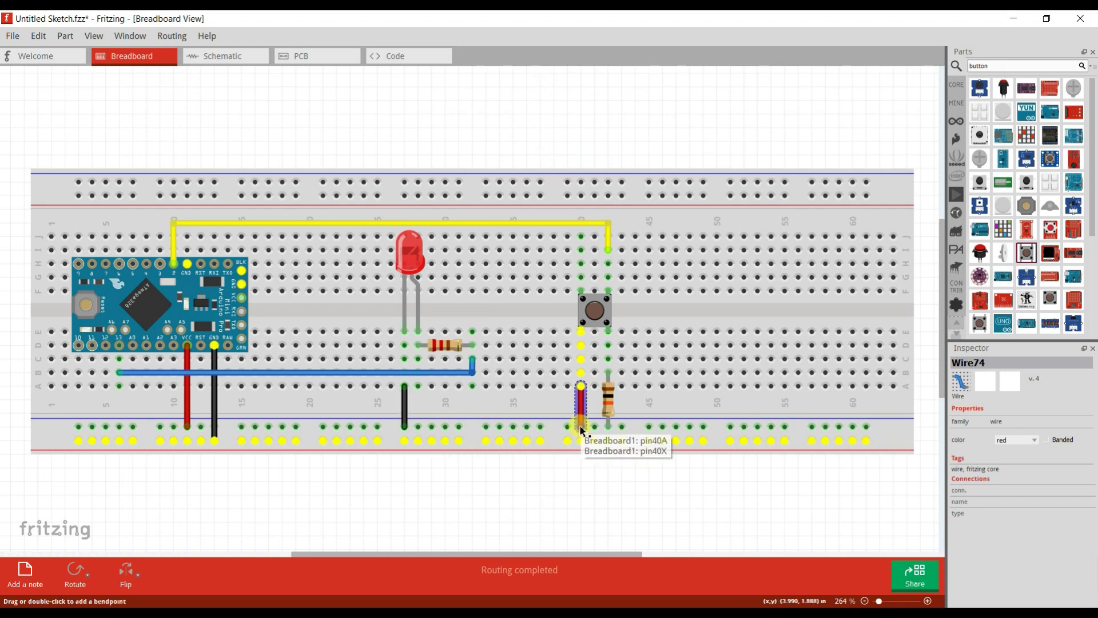
Move resistor R2's lower end to the outer lower rail and extend the LED's column 27 wire to that same rail
left_click_drag(607, 407, 609, 423)
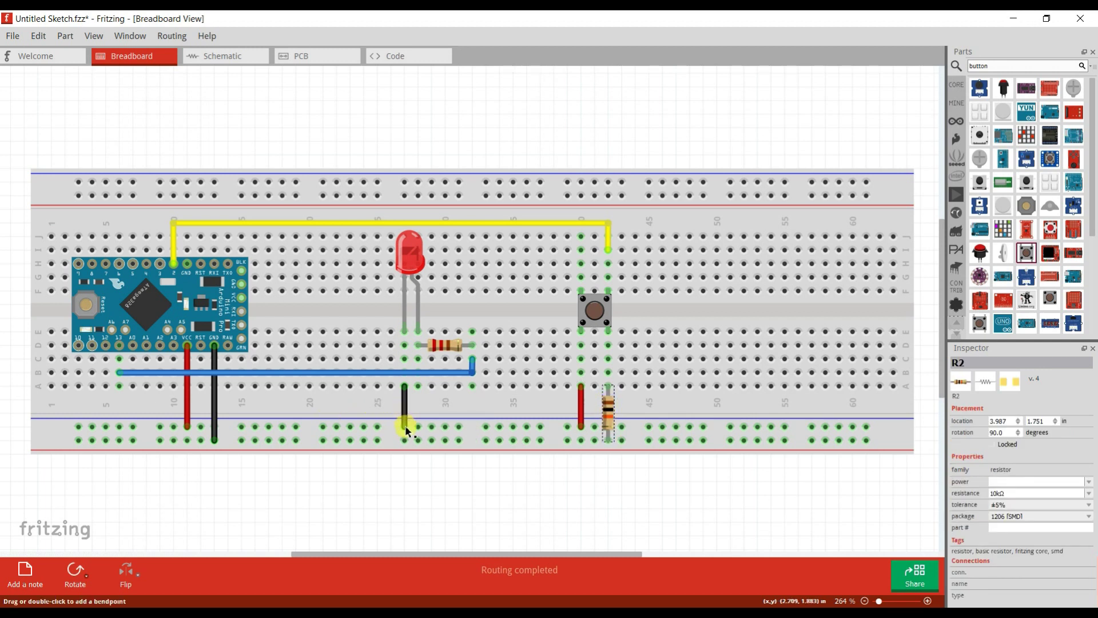
left_click_drag(407, 428, 407, 443)
left_click(384, 509)
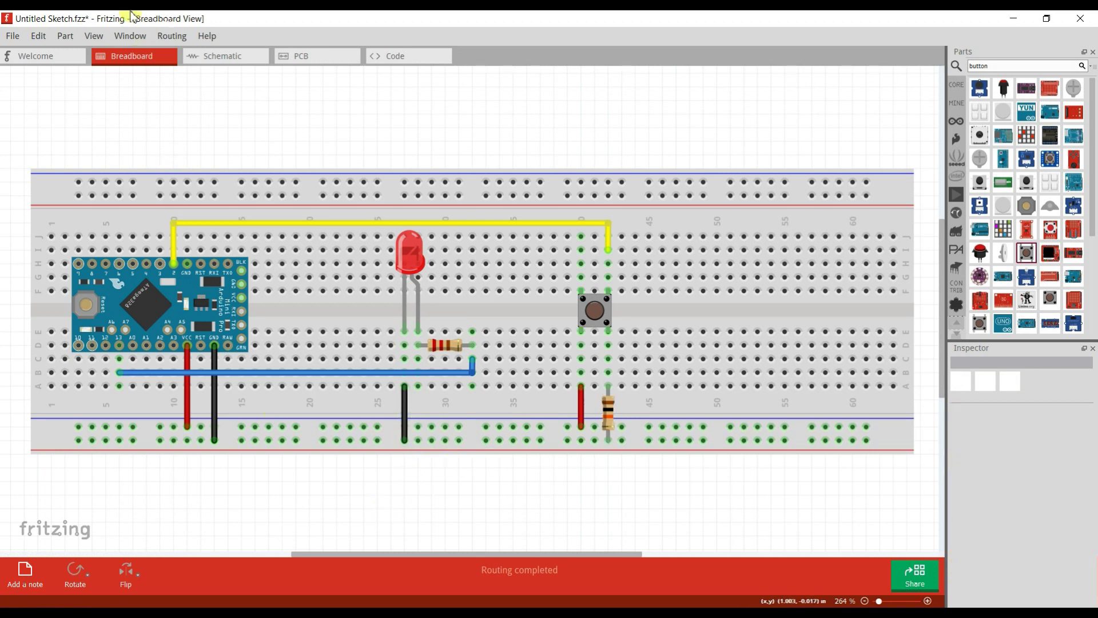
In the schematic view, move LED1 closer to the Arduino symbol and place R1 above the symbol's upper left corner
left_click(214, 57)
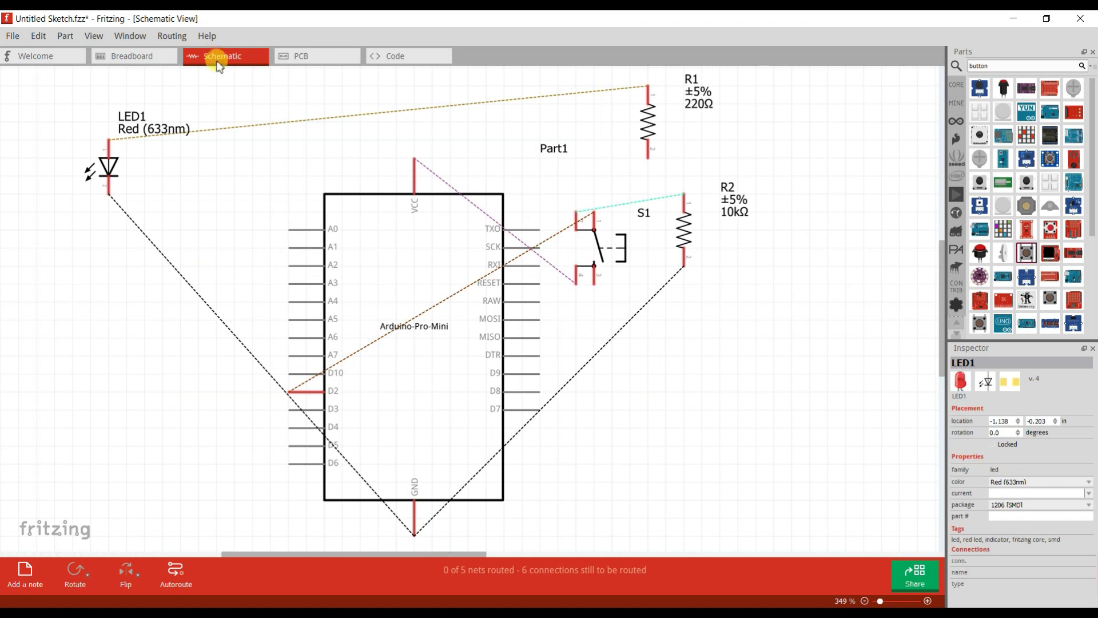
scroll(485, 299, "down", 1)
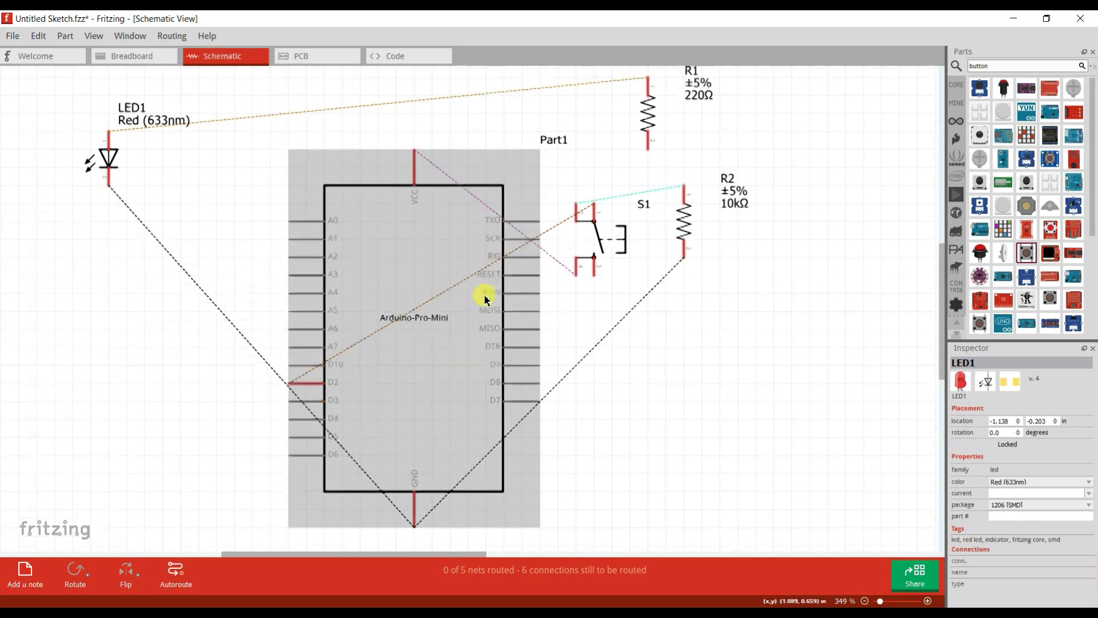
scroll(485, 299, "down", 3)
left_click_drag(109, 131, 204, 232)
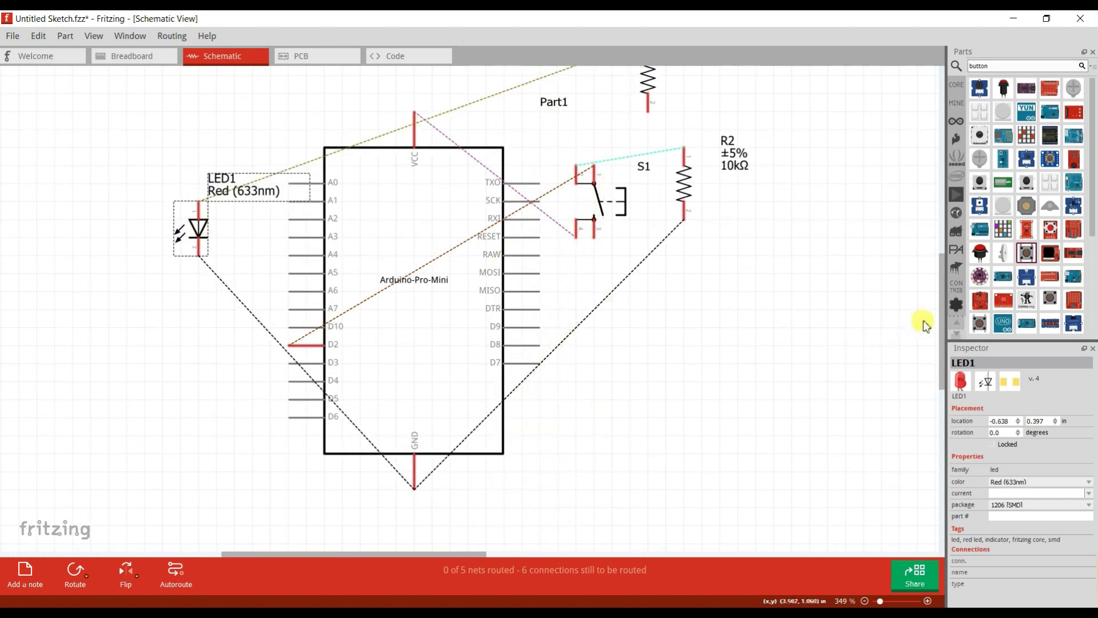
left_click_drag(942, 318, 950, 280)
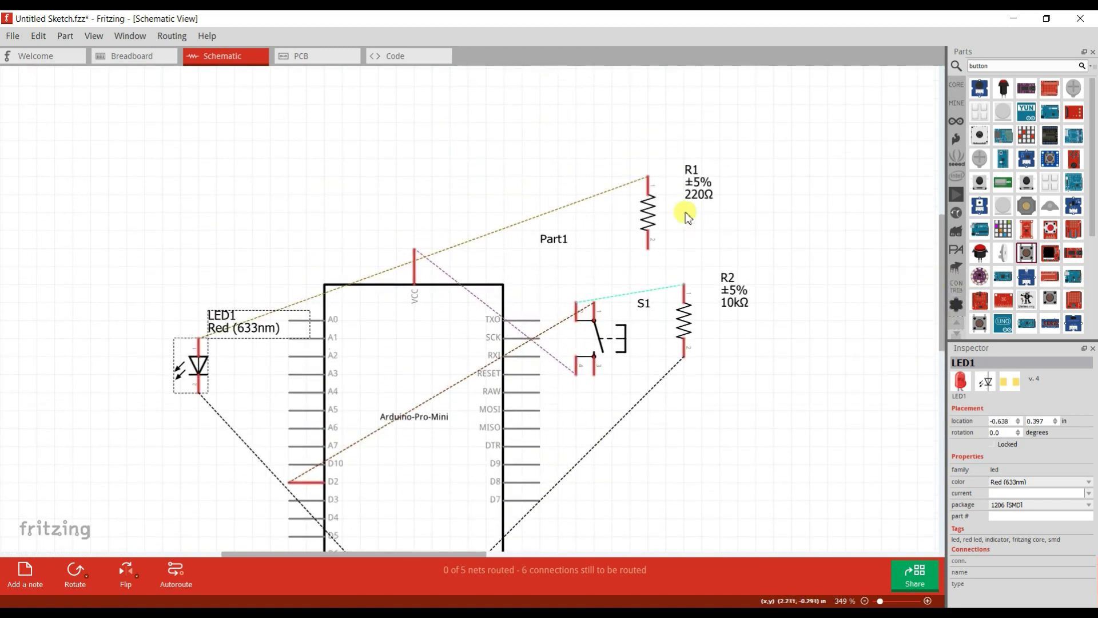
left_click(646, 216)
left_click_drag(646, 216, 286, 171)
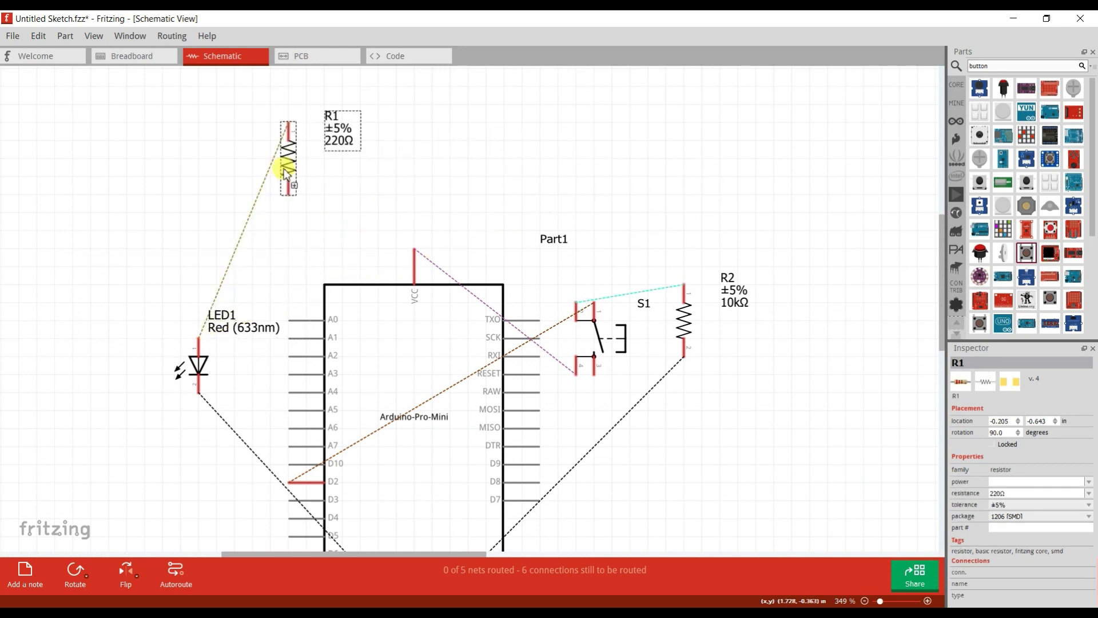
In the breadboard view, connect the free end of the blue wire to the Arduino's pin 13
left_click(147, 57)
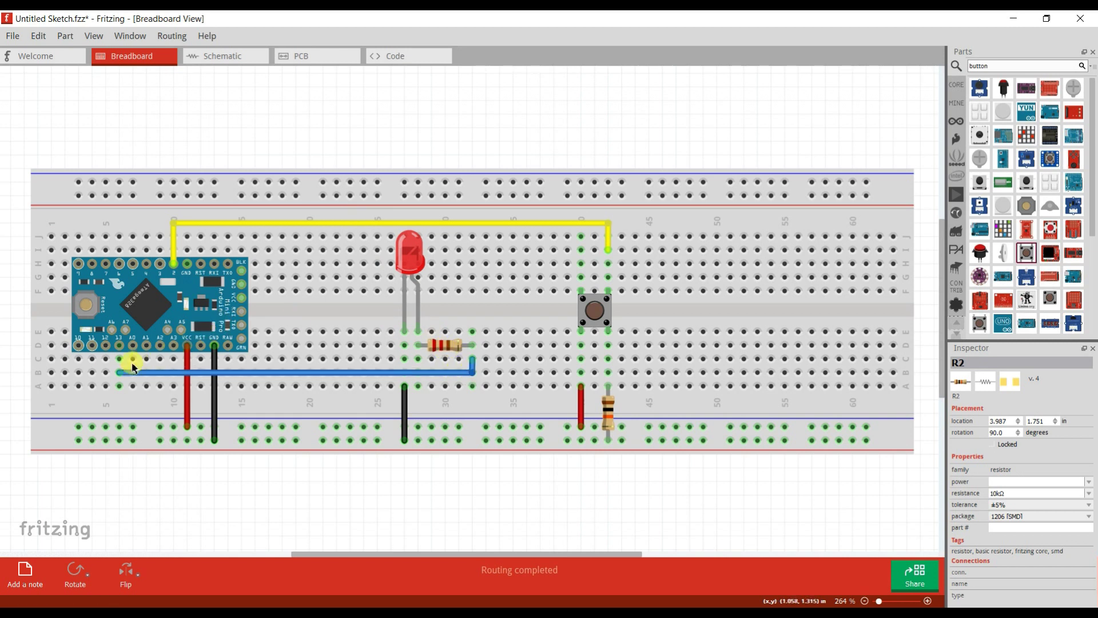
mouse_move(118, 371)
left_mouse_down()
mouse_move(122, 349)
mouse_move(124, 377)
left_mouse_up()
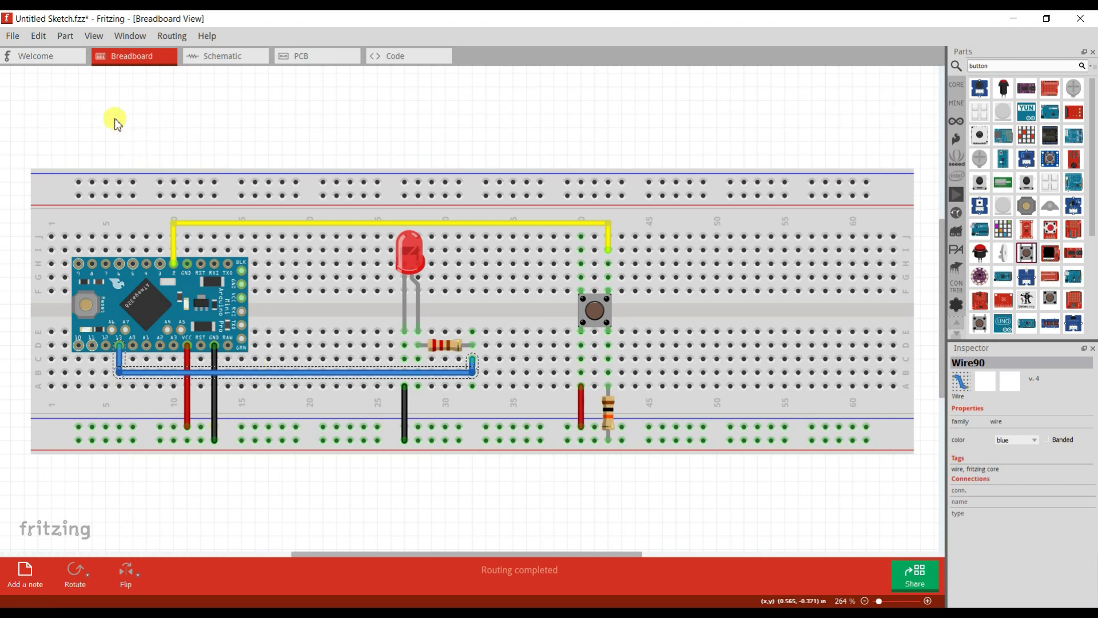
left_click(158, 107)
In the schematic view, place S1 and R2 left of the Arduino symbol, and set R1 horizontally in line with the SCK pin
left_click(226, 56)
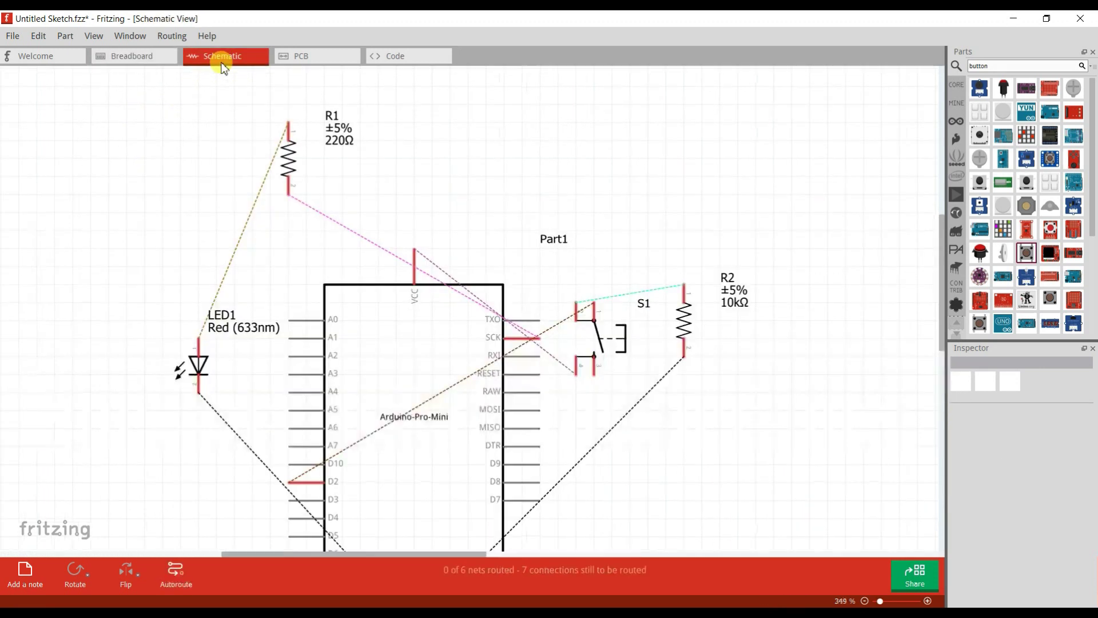
left_click(288, 153)
left_click_drag(289, 153, 522, 189)
left_click_drag(595, 337, 129, 463)
left_click_drag(522, 206, 617, 335)
right_click(611, 299)
mouse_move(629, 305)
left_click(763, 323)
Move LED1 to the right of R1 and rotate it to lie horizontally in line with the resistor
left_click_drag(202, 375, 722, 338)
right_click(716, 375)
mouse_move(738, 384)
left_click(875, 417)
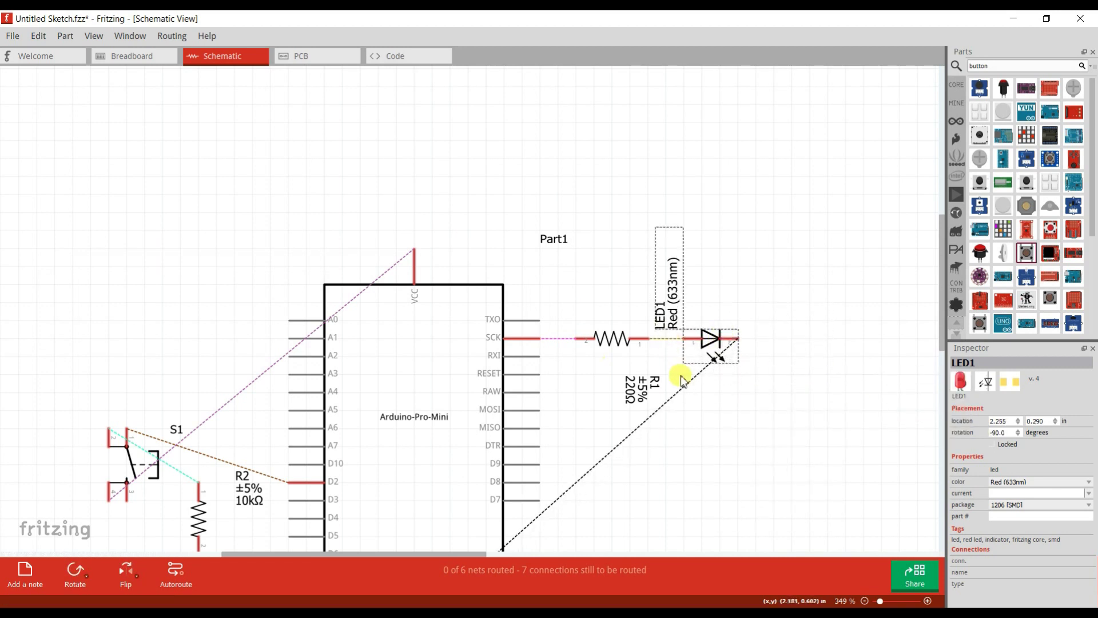
Route the connection between LED1's cathode and the Arduino's GND pin, with a corner below the LED
scroll(915, 360, "down", 4)
scroll(938, 338, "up", 2)
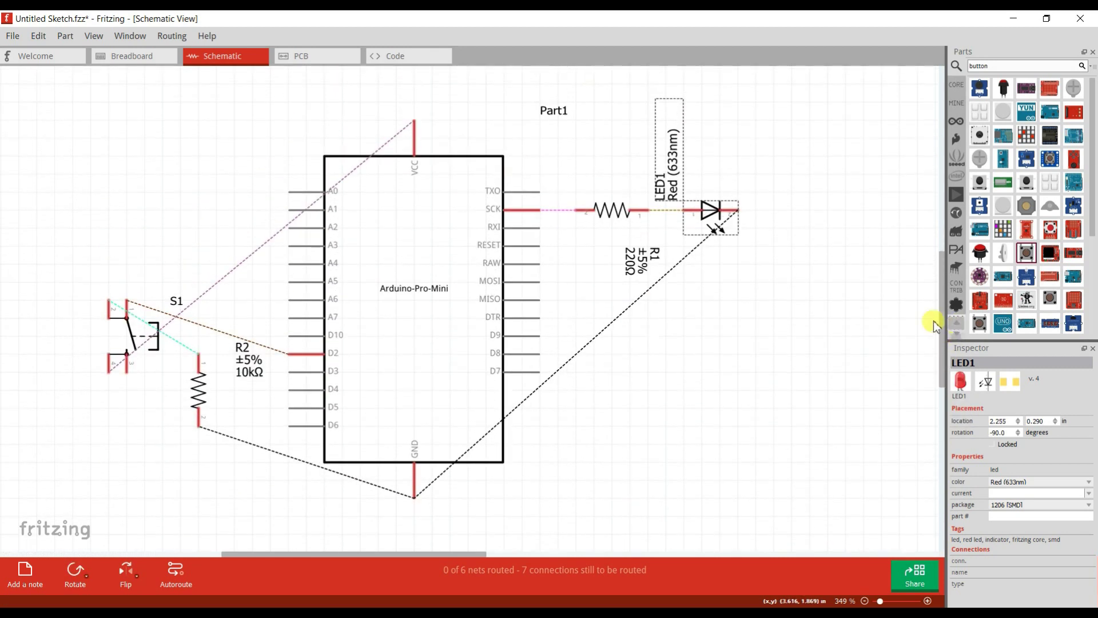
mouse_move(556, 372)
left_mouse_down()
mouse_move(763, 490)
mouse_move(736, 481)
left_mouse_up()
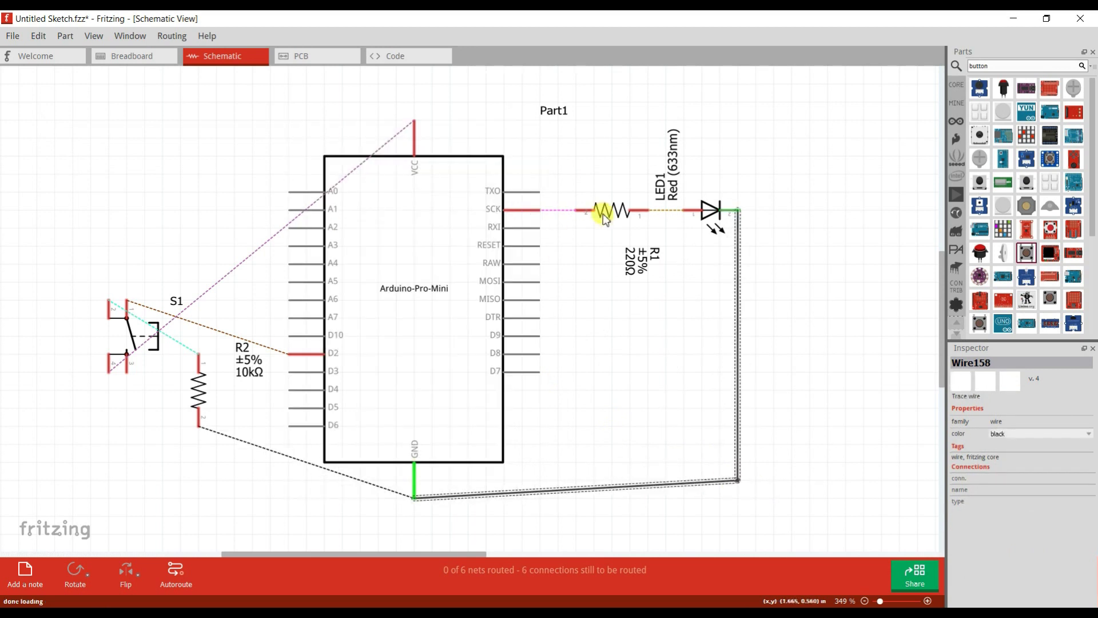
Rotate R1 to vertical and place its upper end level with the SCK pin
right_click(601, 213)
left_click(707, 231)
left_click_drag(612, 212, 611, 248)
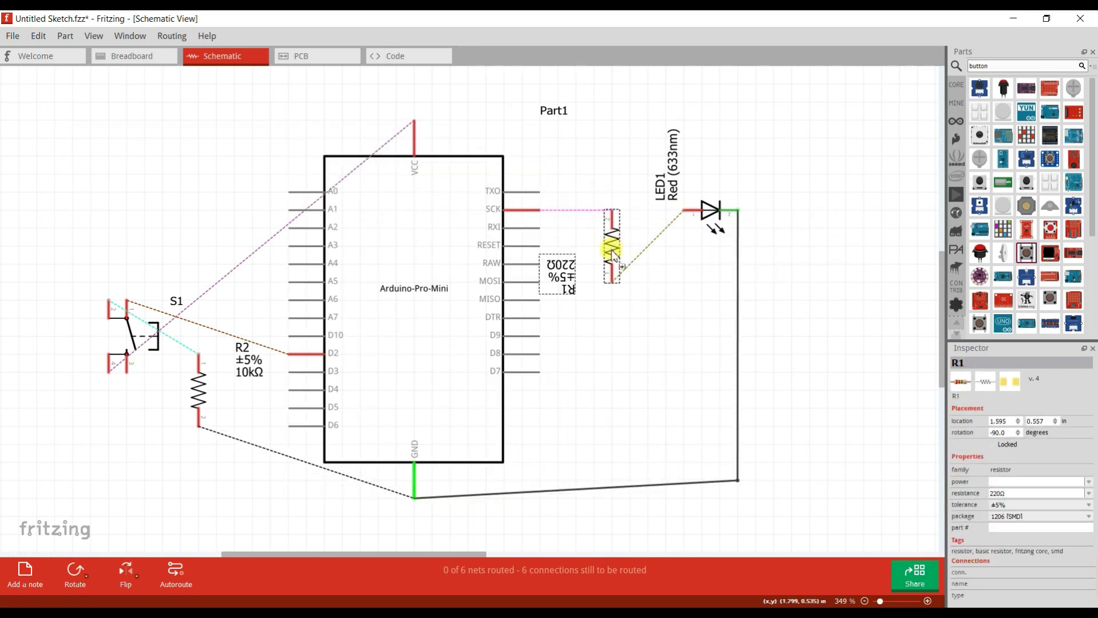
Rotate LED1 to vertical, place it directly below R1, and align the GND wire's corner beneath it
right_click(709, 214)
mouse_move(769, 223)
left_click(860, 236)
left_click_drag(720, 219, 613, 363)
left_click_drag(737, 480, 611, 497)
left_click(703, 444)
Rotate switch S1 by 90° clockwise twice so its contacts face the Arduino symbol
right_click(128, 341)
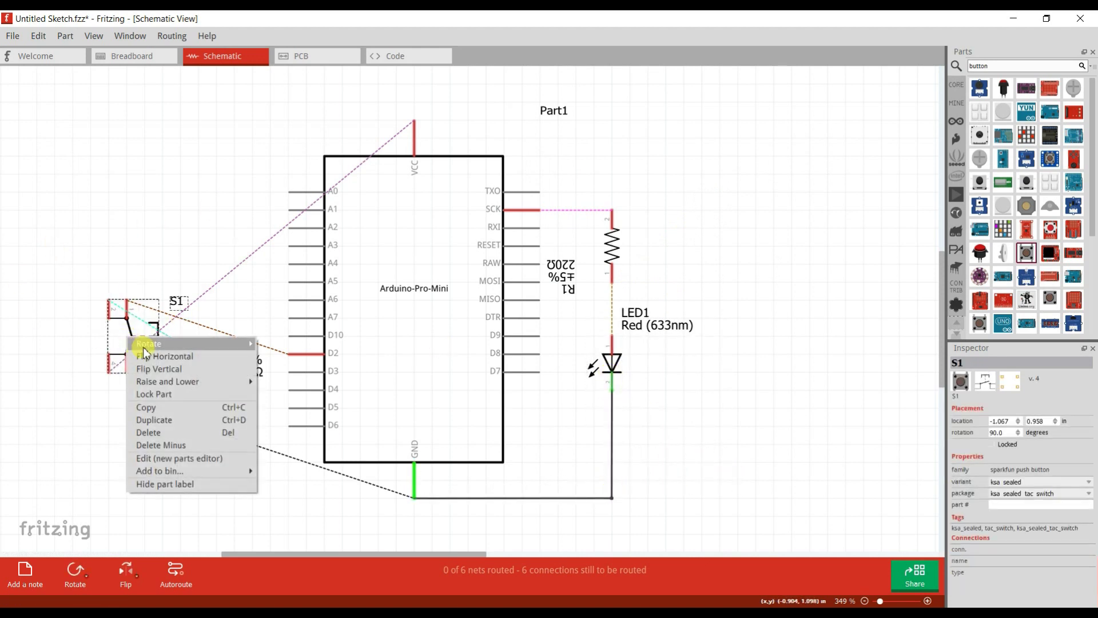
mouse_move(150, 344)
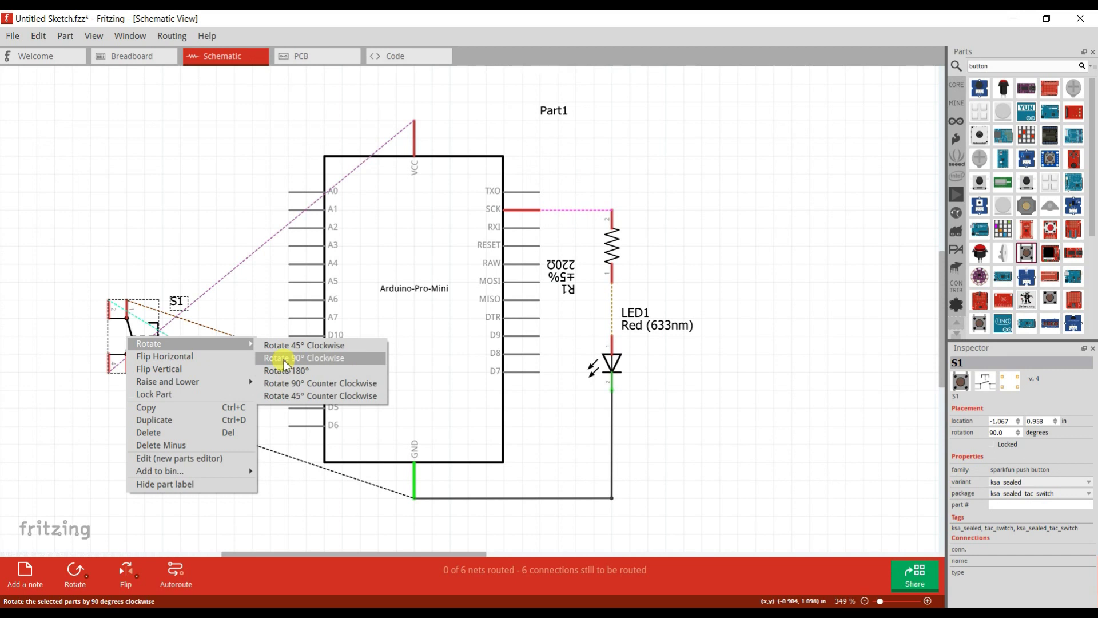
left_click(284, 359)
right_click(151, 343)
mouse_move(208, 347)
left_click(294, 360)
right_click(157, 341)
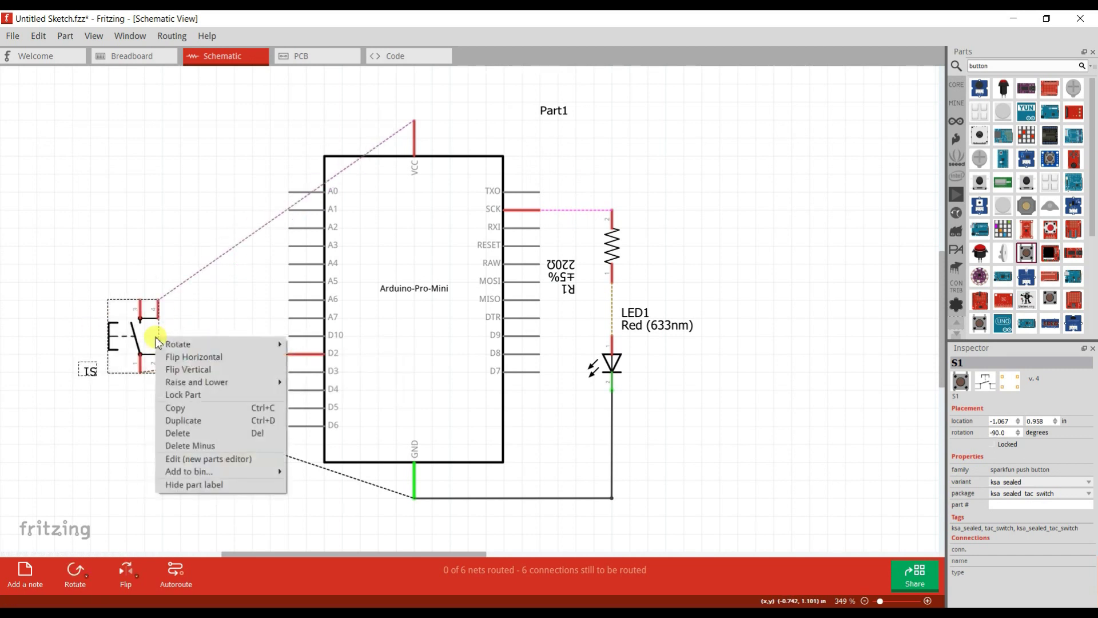
left_click(105, 205)
Route S1's upper contact to the VCC pin with a corner above the switch, and place R2 below S1
left_click_drag(158, 306, 163, 120)
left_click_drag(202, 384, 158, 468)
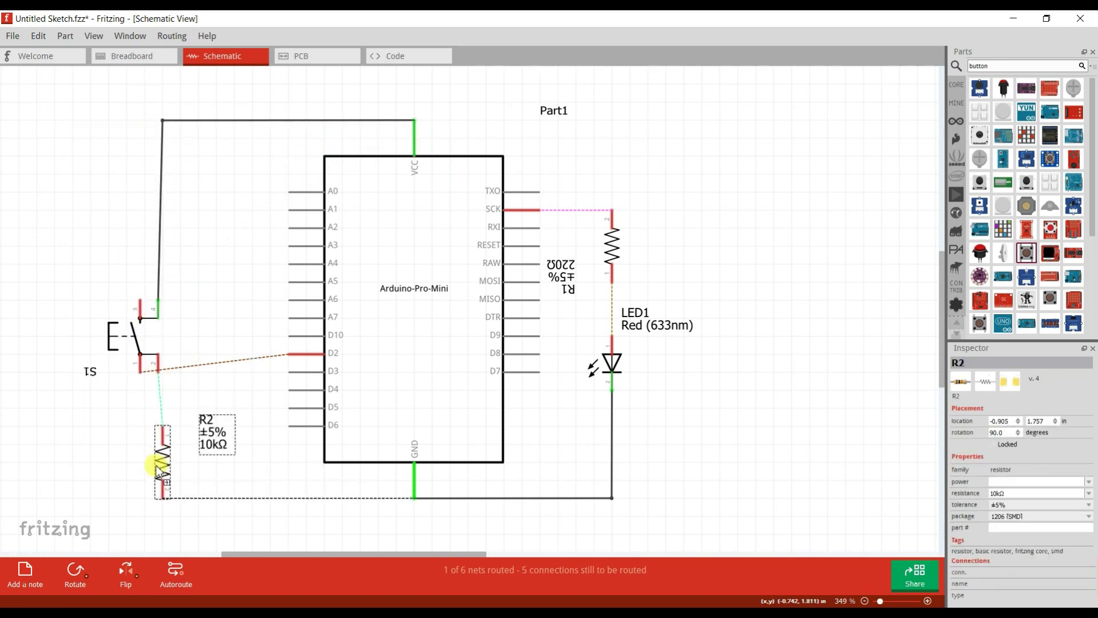
Wire R2's upper end to S1 and its lower end to the Arduino's GND pin
left_click(160, 378)
left_click_drag(160, 378, 161, 428)
left_click(163, 493)
mouse_move(224, 497)
left_mouse_down()
mouse_move(355, 496)
mouse_move(162, 497)
left_mouse_up()
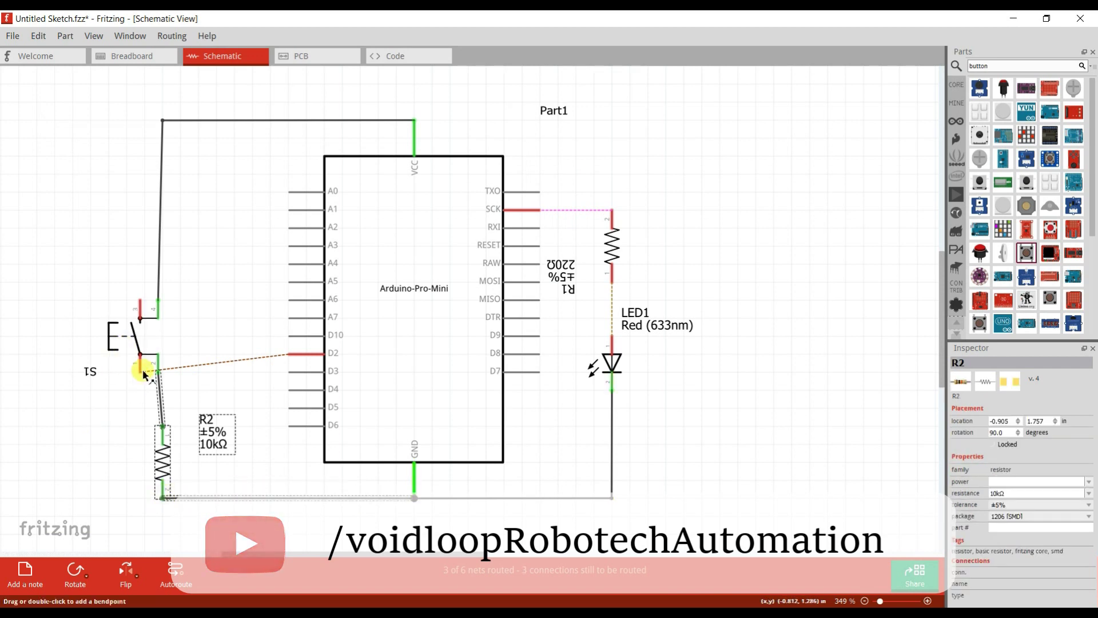
Wire S1's lower contact to pin D2 and shift the switch slightly so its wires run straight
mouse_move(146, 372)
left_mouse_down()
mouse_move(277, 374)
mouse_move(289, 354)
left_mouse_up()
left_click_drag(139, 337, 140, 325)
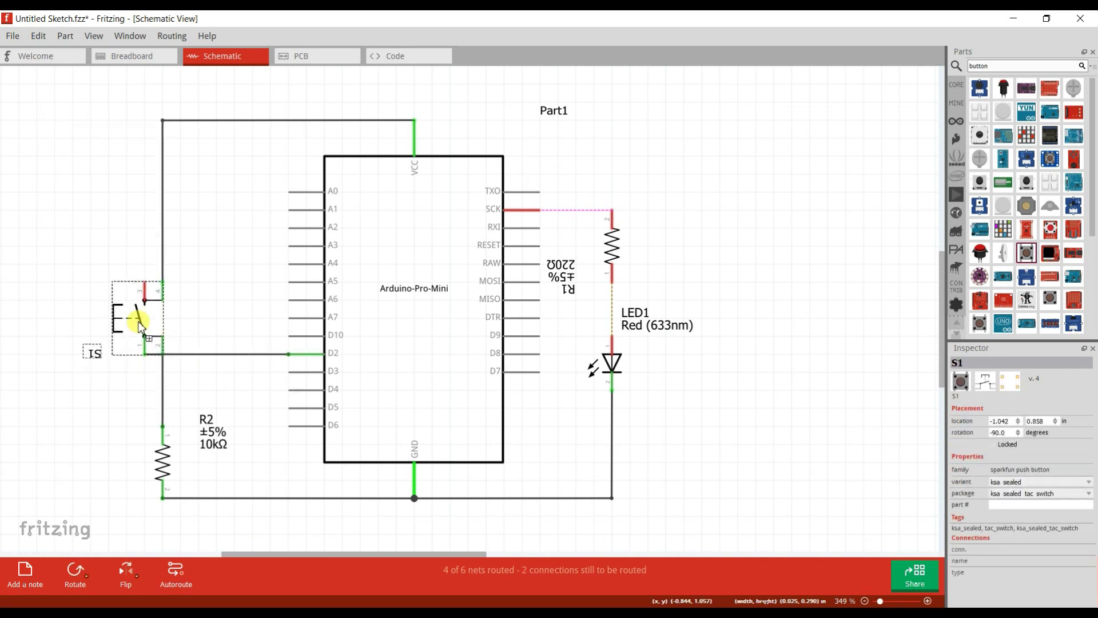
left_click(225, 404)
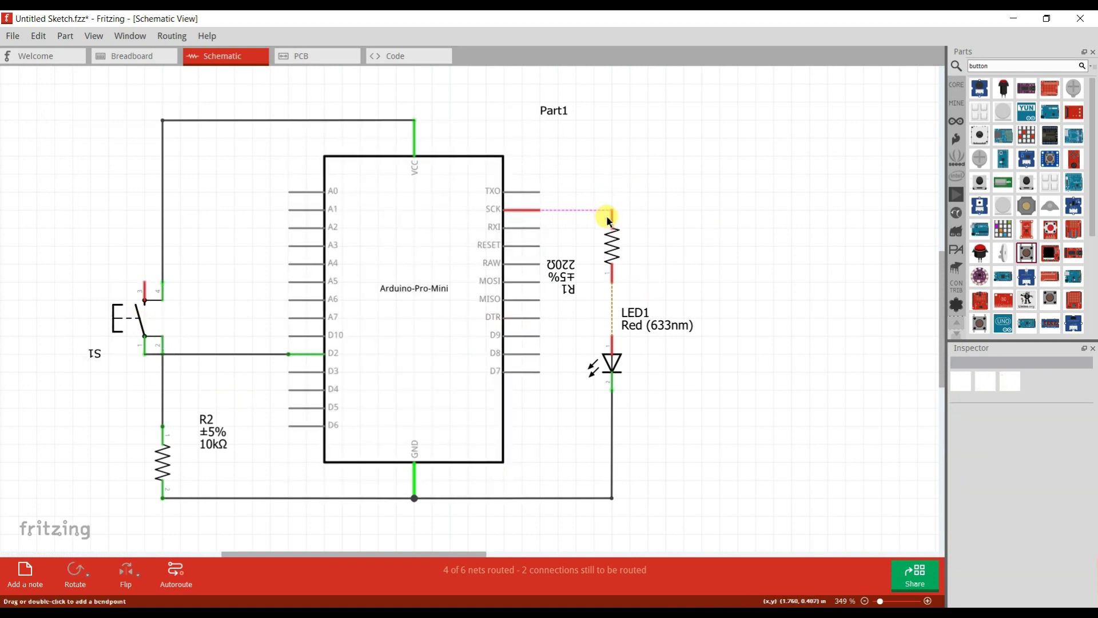
Route the connections from the SCK pin to R1 and from R1 to LED1
left_click_drag(611, 210, 543, 211)
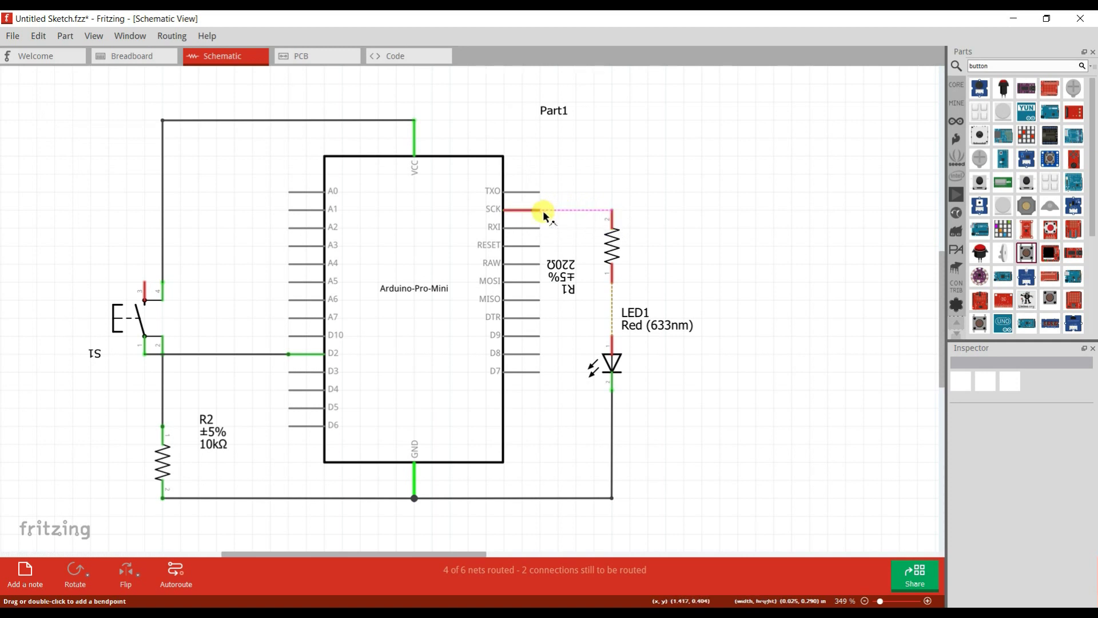
left_click(570, 211)
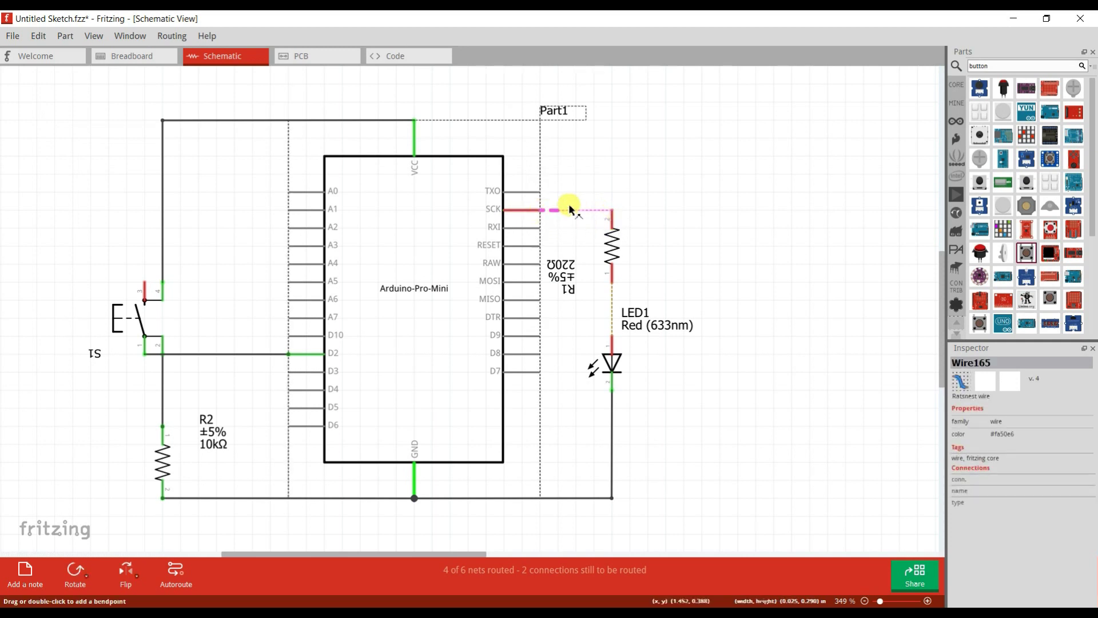
double_click(612, 211)
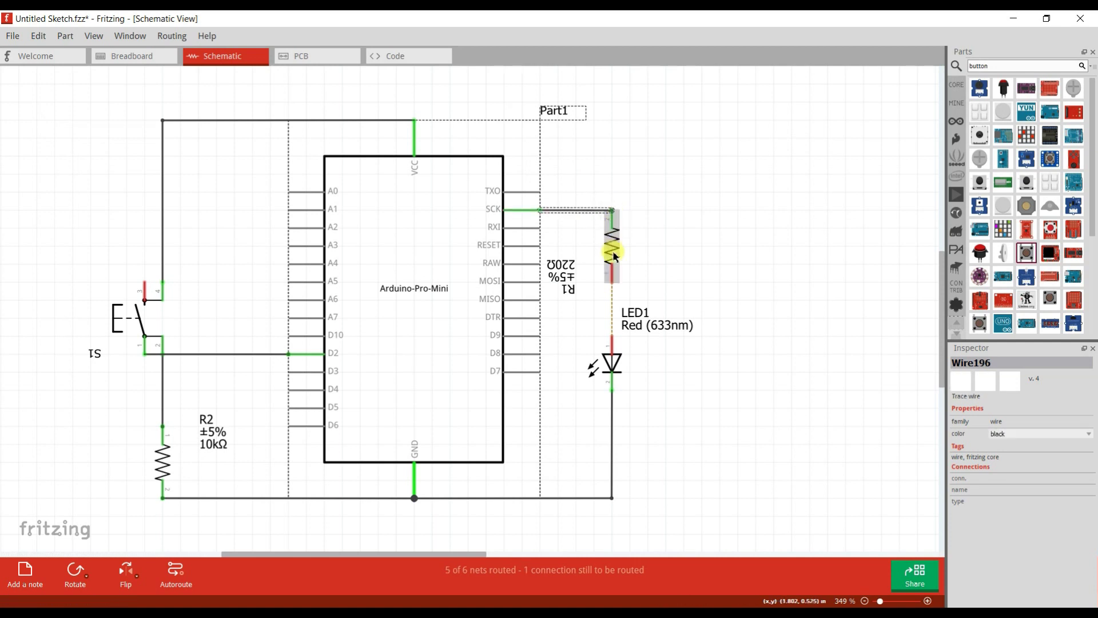
left_click(613, 283)
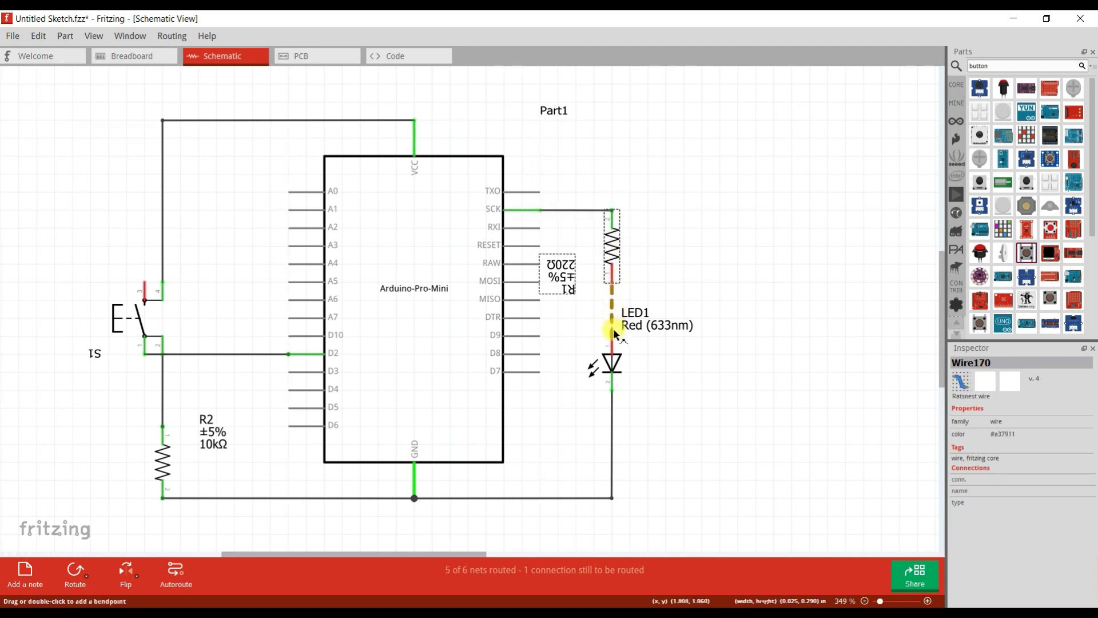
double_click(613, 330)
left_click(546, 331)
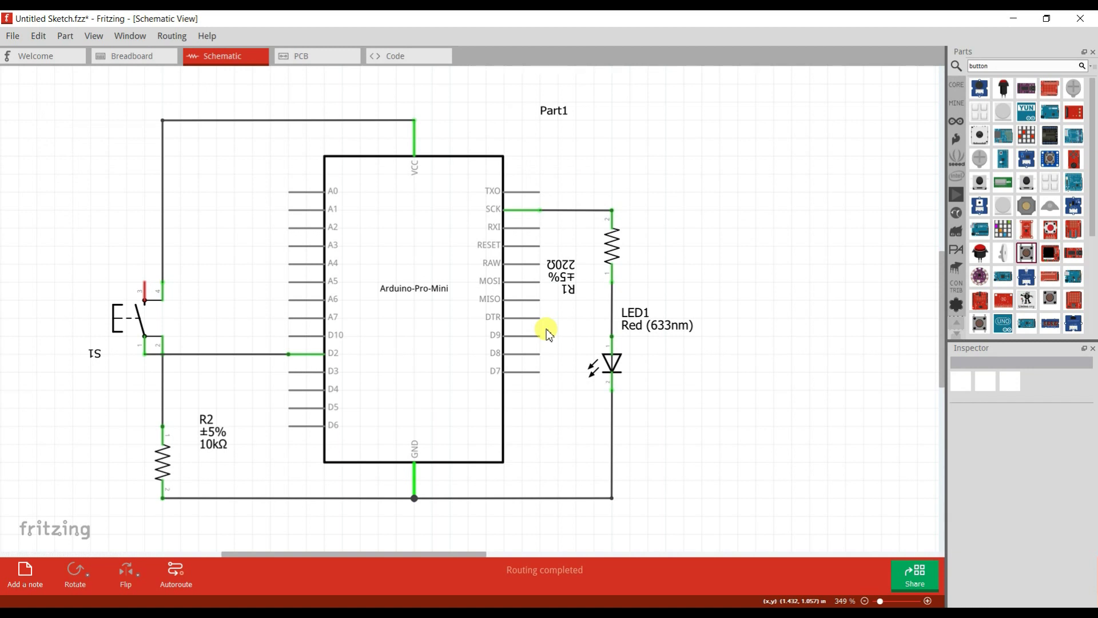
In the PCB view, move S1 slightly down the board and rotate it 90° counter clockwise
left_click(341, 57)
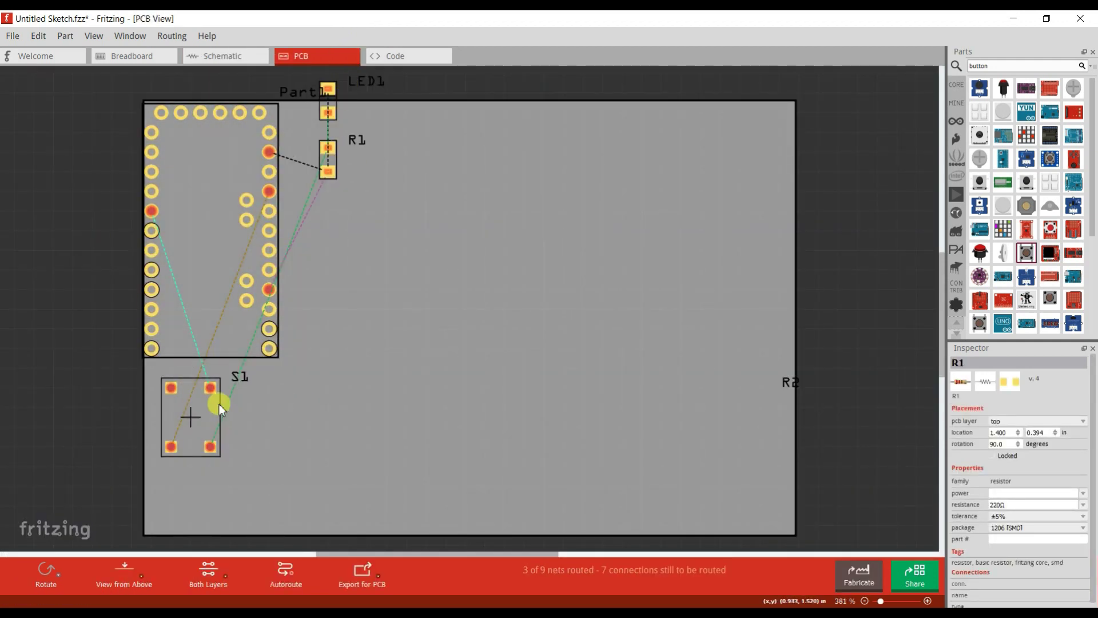
left_click(205, 415)
mouse_move(206, 415)
left_mouse_down()
mouse_move(245, 399)
mouse_move(205, 427)
left_mouse_up()
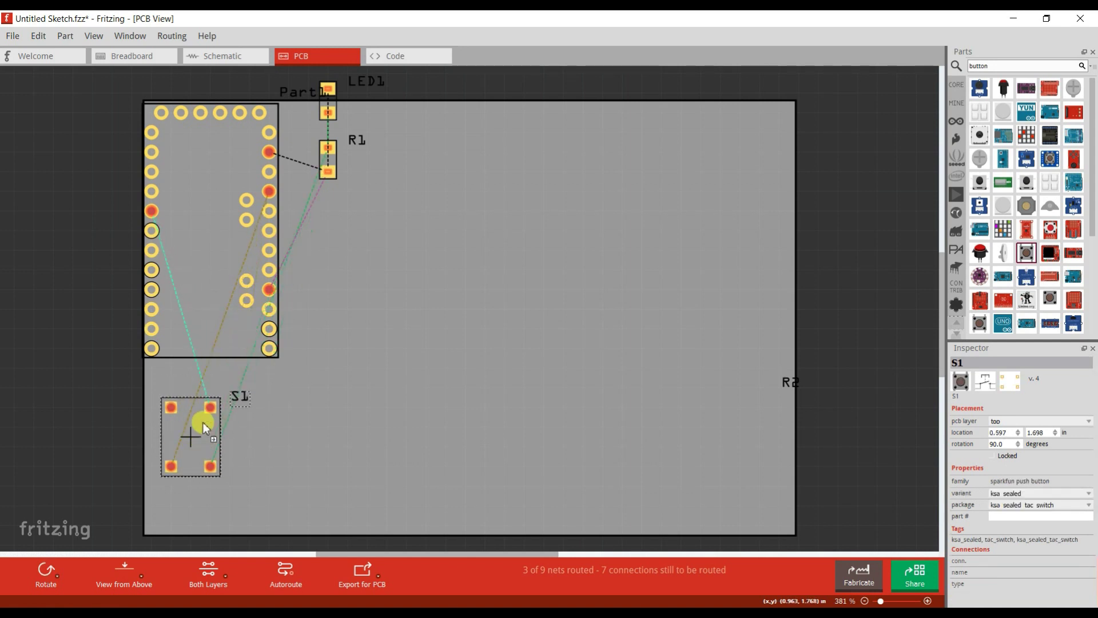
right_click(204, 426)
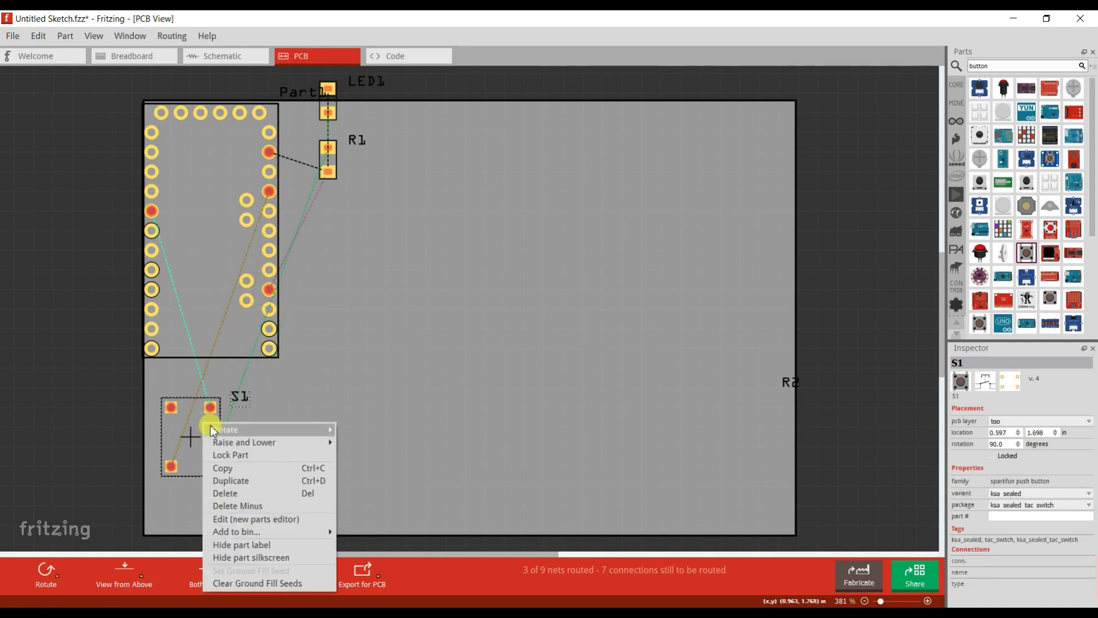
mouse_move(214, 430)
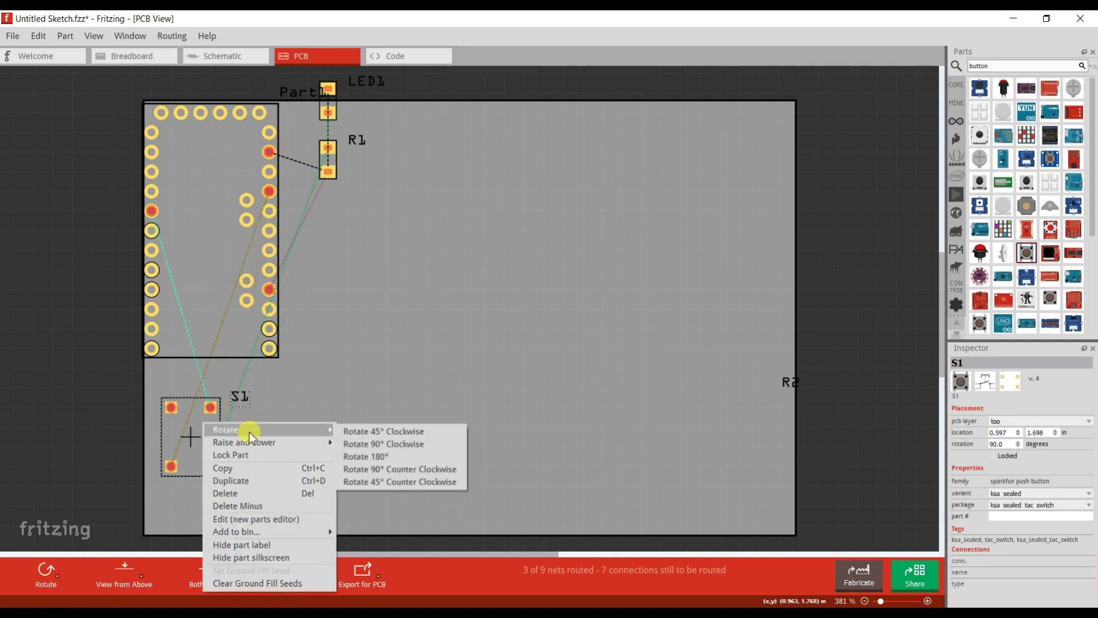
left_click(380, 470)
Undo the accidental trace from S1 and move S1 to just below the Arduino footprint
mouse_move(224, 429)
left_mouse_down()
mouse_move(238, 402)
mouse_move(201, 418)
left_mouse_up()
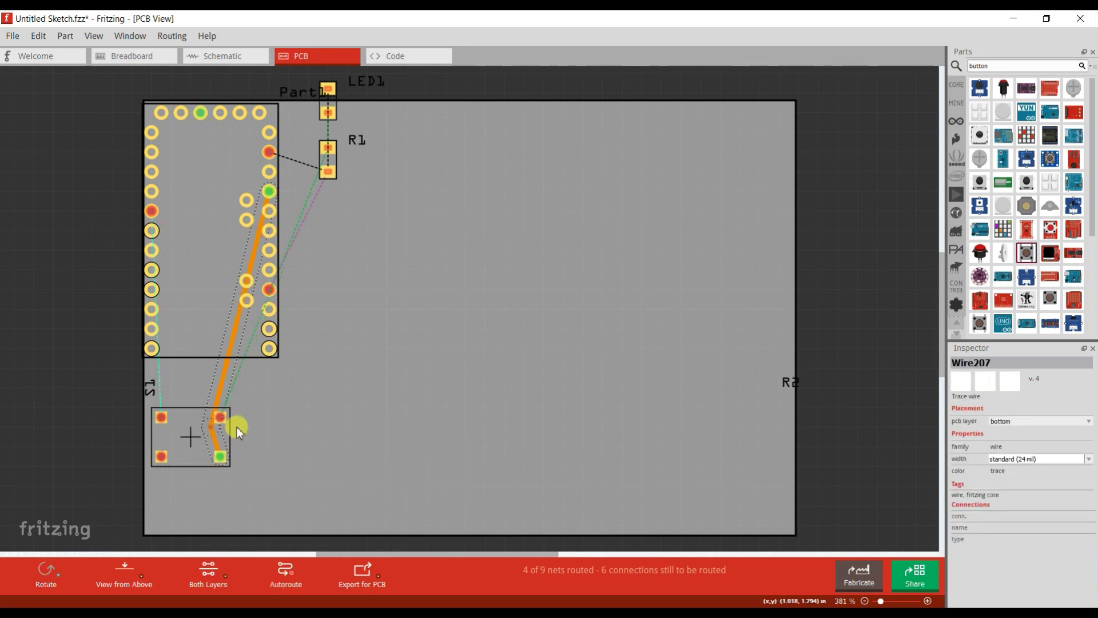
key("ctrl+z")
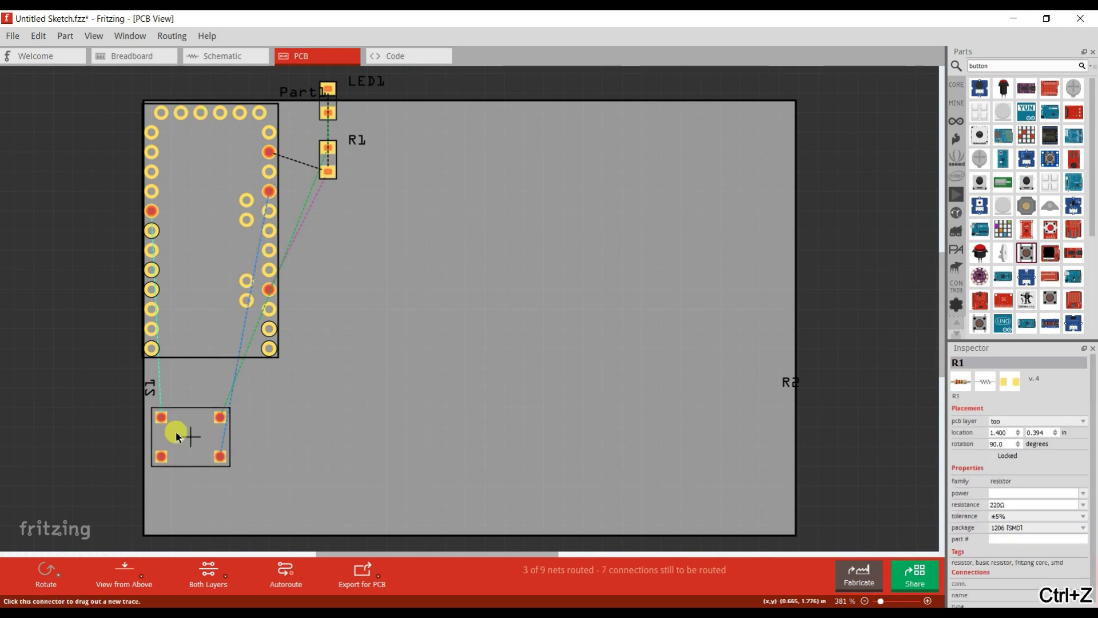
left_click_drag(185, 434, 189, 408)
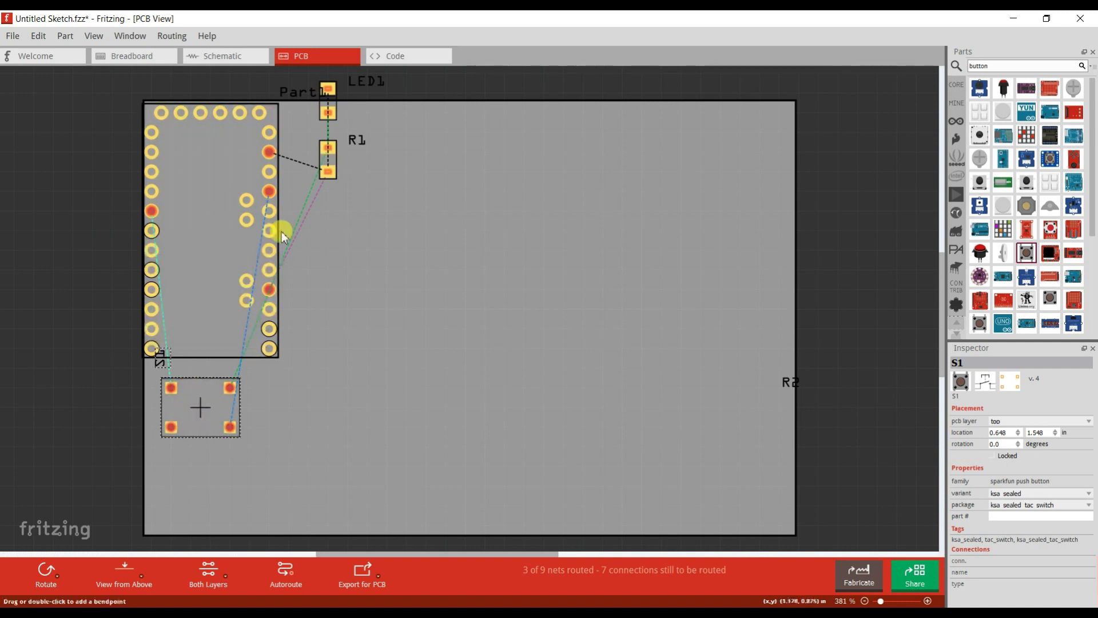
Place the Part1 label below R1 and move LED1 onto the board to the right of R1, at about 2.100, 0.494 in
left_click(327, 110)
key("ctrl+z")
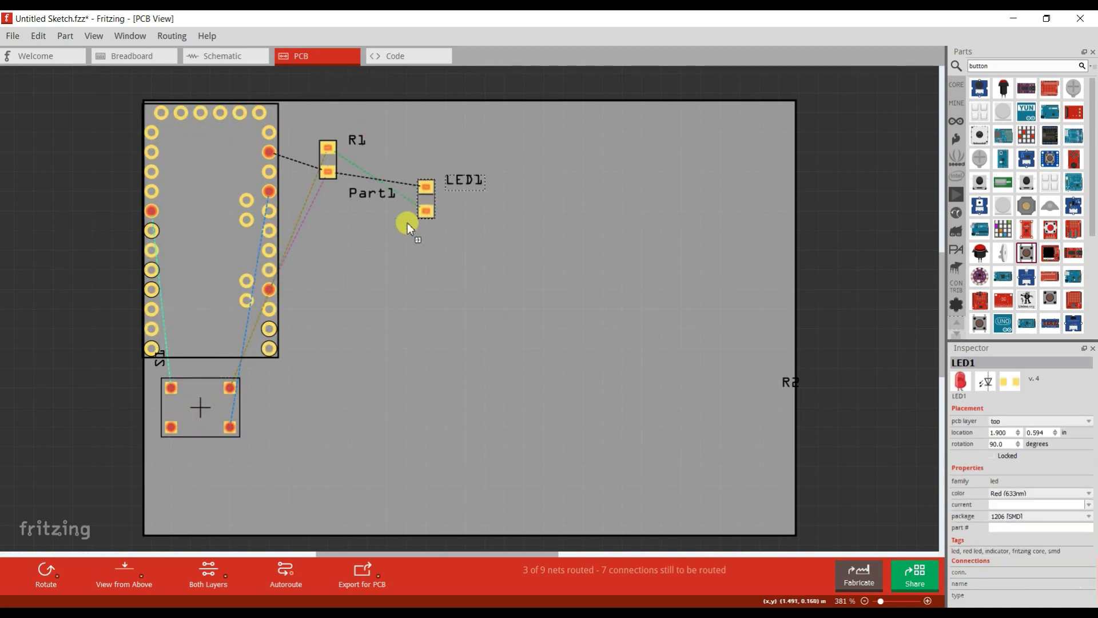
left_click_drag(390, 235, 466, 180)
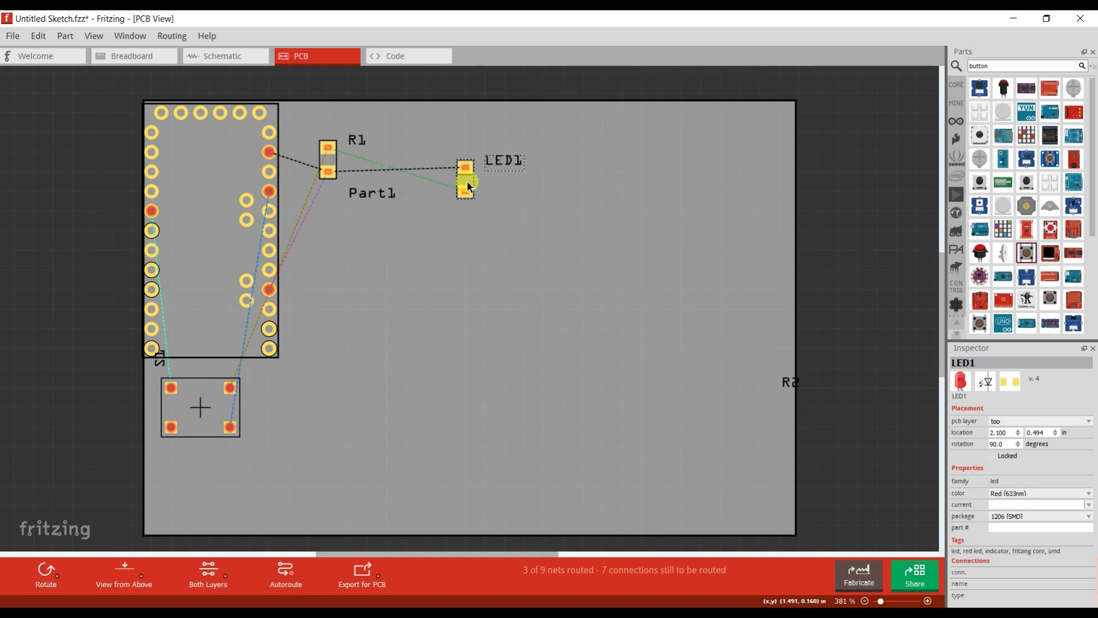
Move R2 onto the board beside the lower part of the Arduino footprint, at about 1.700, 1.294 in
left_click(337, 162)
left_click_drag(364, 208, 396, 350)
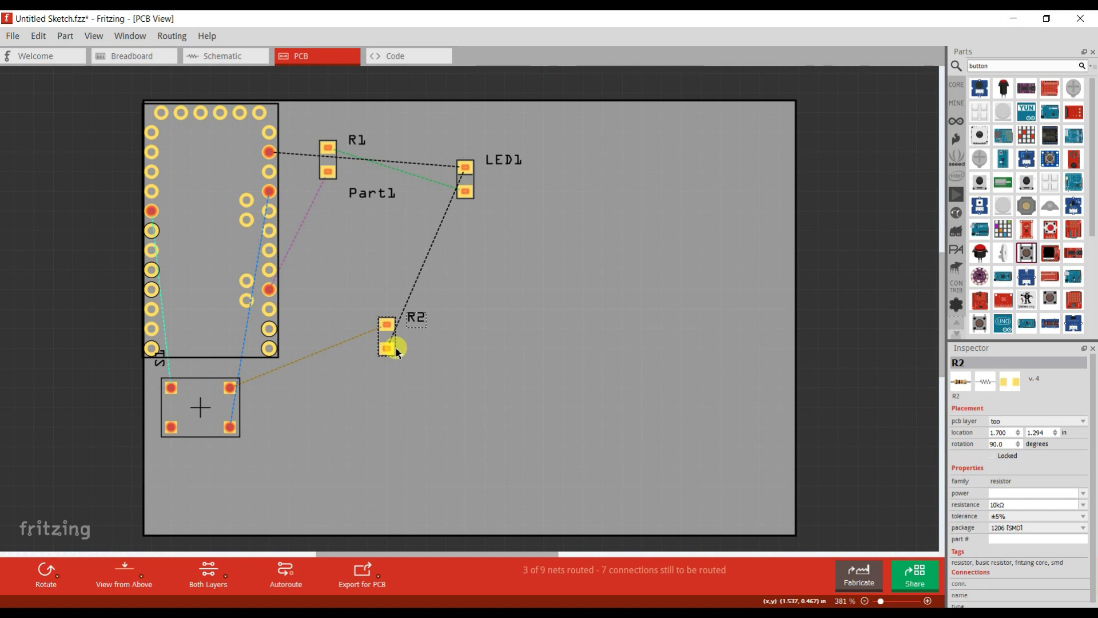
Undo the accidental bend near R1, move R1 to about 1.400, 0.994 in, and place LED1 directly above it at about 1.400, 0.694 in
left_click(328, 167)
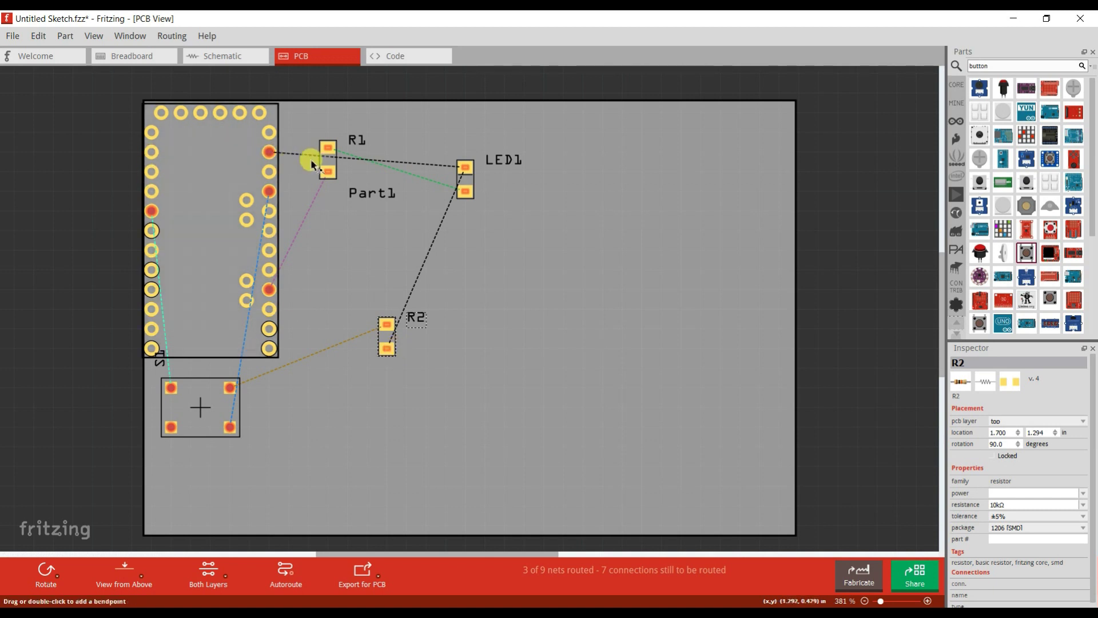
key("ctrl+z")
left_click_drag(329, 207, 329, 229)
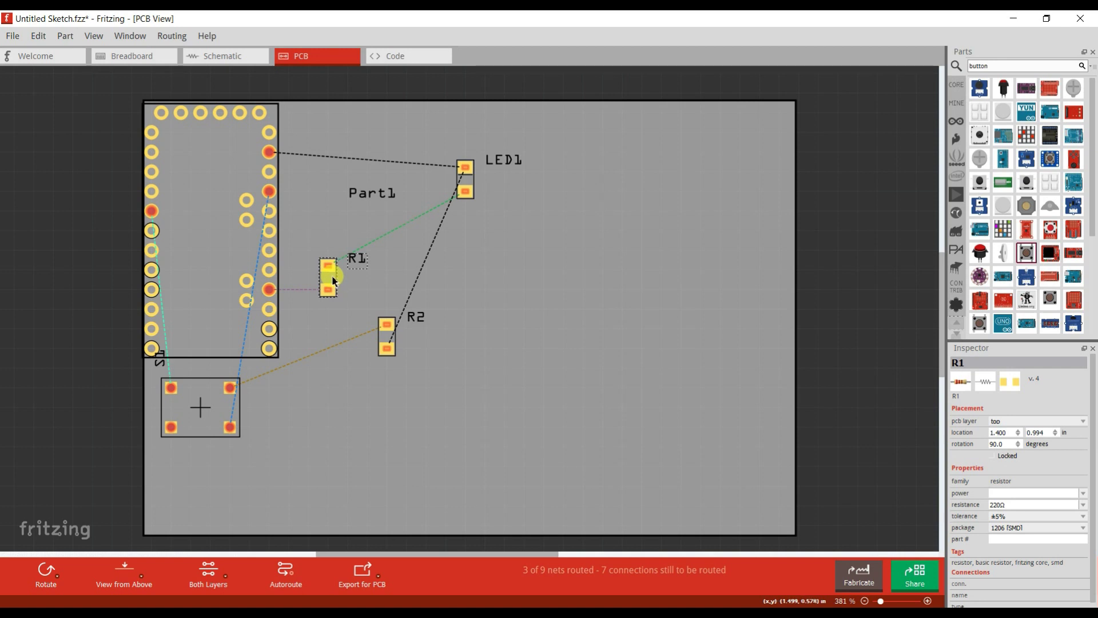
left_click(465, 178)
left_click_drag(440, 182, 346, 195)
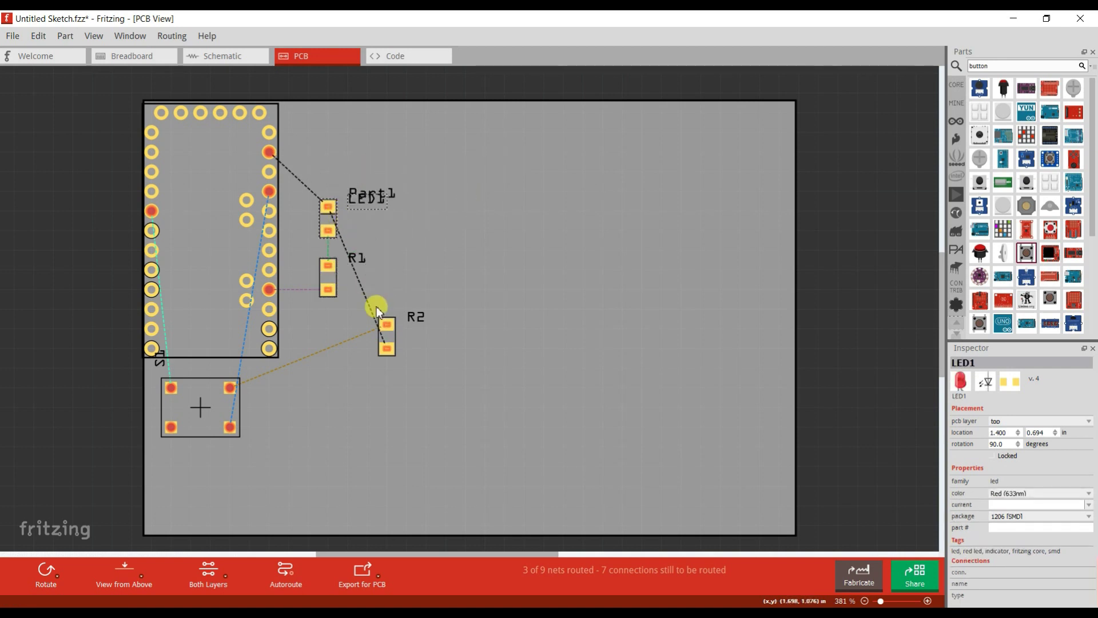
Rotate R2 by 180° and align it directly below R1 at about 1.400, 1.316 in
mouse_move(388, 332)
left_mouse_down()
mouse_move(364, 332)
mouse_move(385, 348)
left_mouse_up()
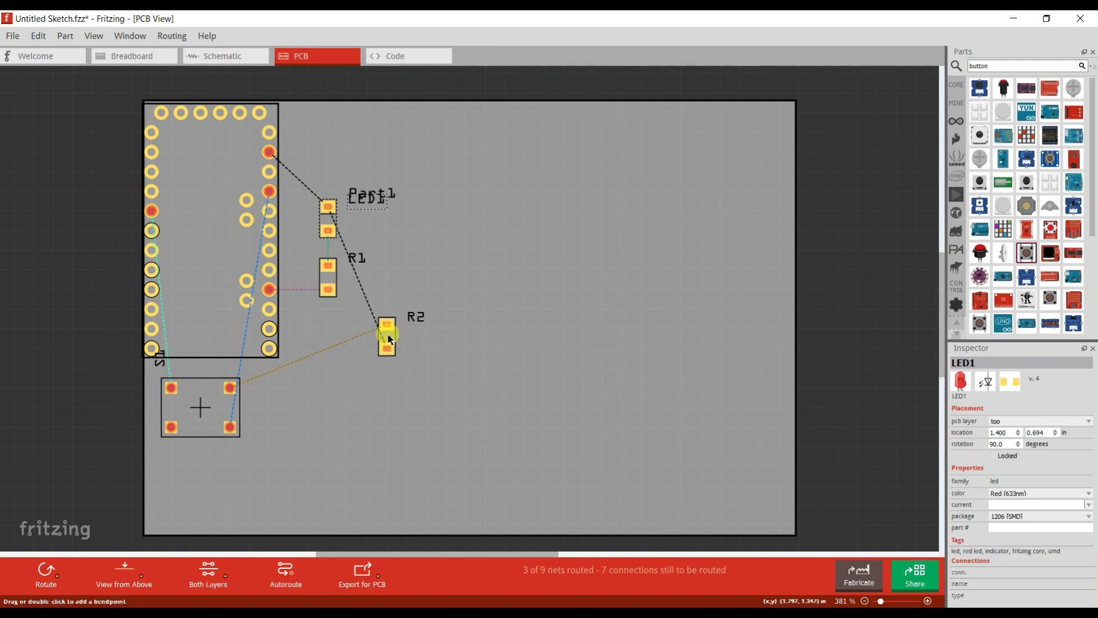
right_click(387, 334)
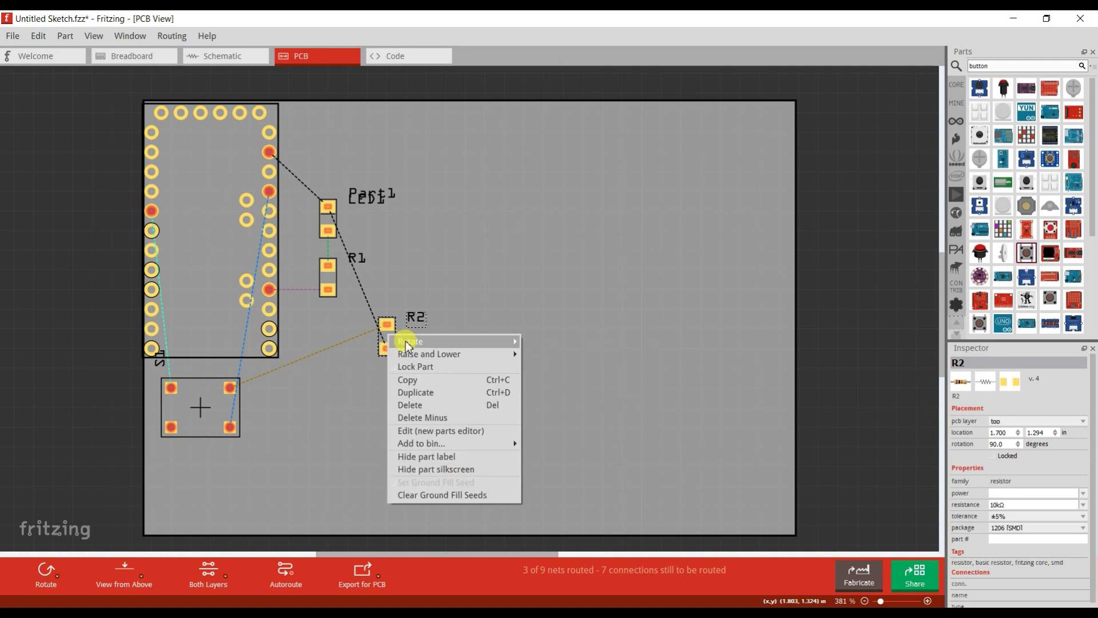
mouse_move(506, 354)
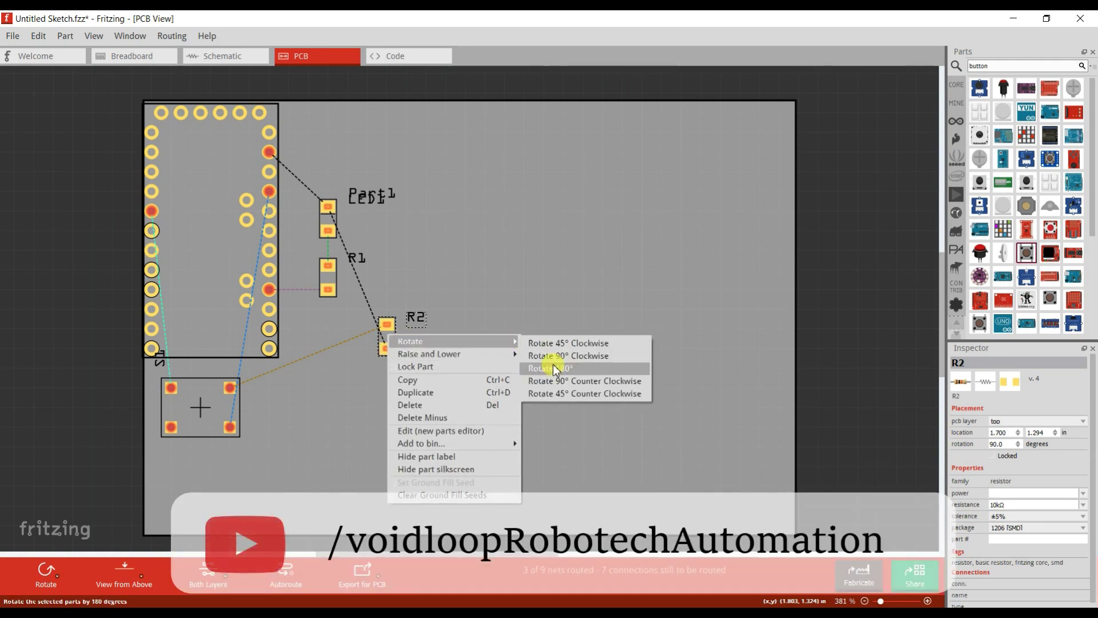
left_click(553, 369)
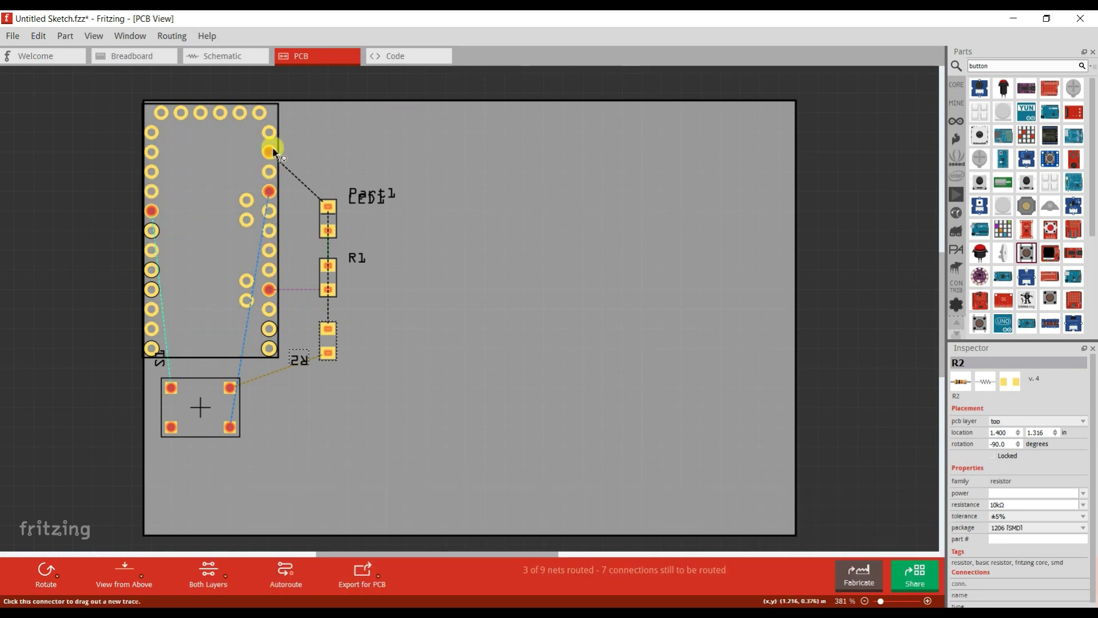
Route LED1's upper pad to the Arduino's second right-column pin with a right-angle bend, and to R2's upper pad around the right side of R1
mouse_move(273, 157)
left_mouse_down()
mouse_move(325, 207)
mouse_move(312, 172)
mouse_move(320, 152)
mouse_move(331, 159)
left_mouse_up()
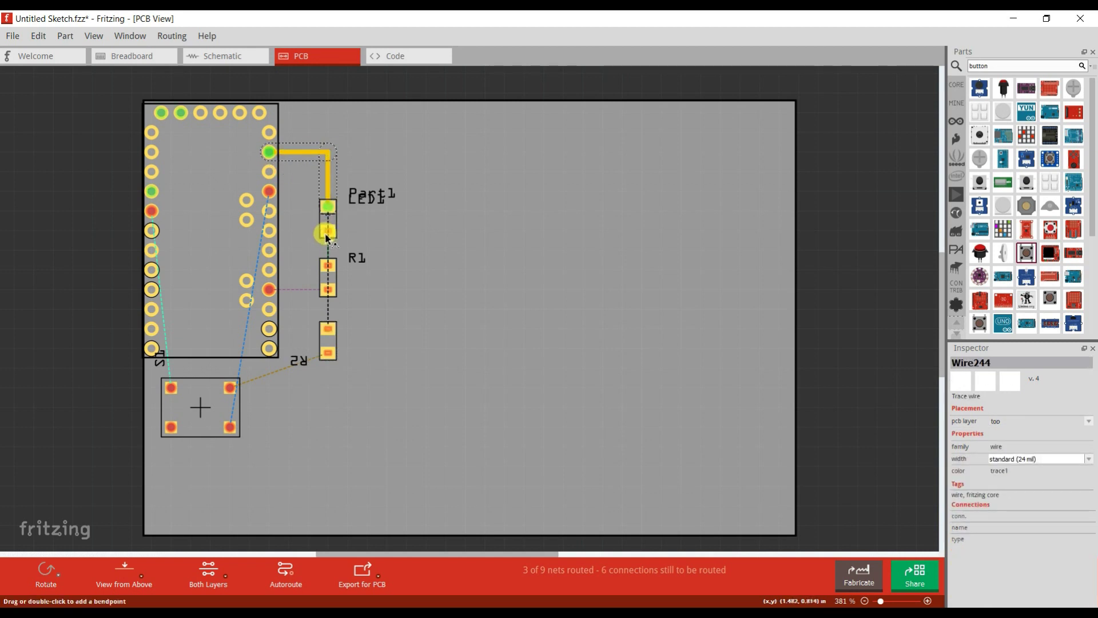
mouse_move(327, 211)
left_mouse_down()
mouse_move(355, 297)
mouse_move(331, 326)
mouse_move(333, 343)
mouse_move(329, 335)
left_mouse_up()
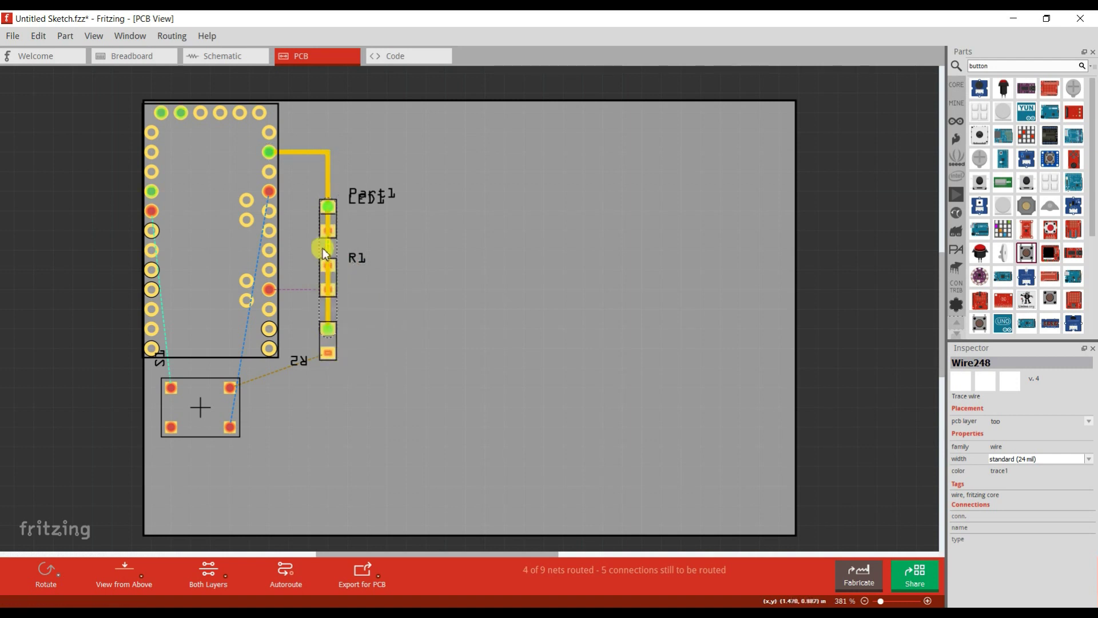
mouse_move(330, 227)
left_mouse_down()
mouse_move(350, 221)
mouse_move(347, 213)
left_mouse_up()
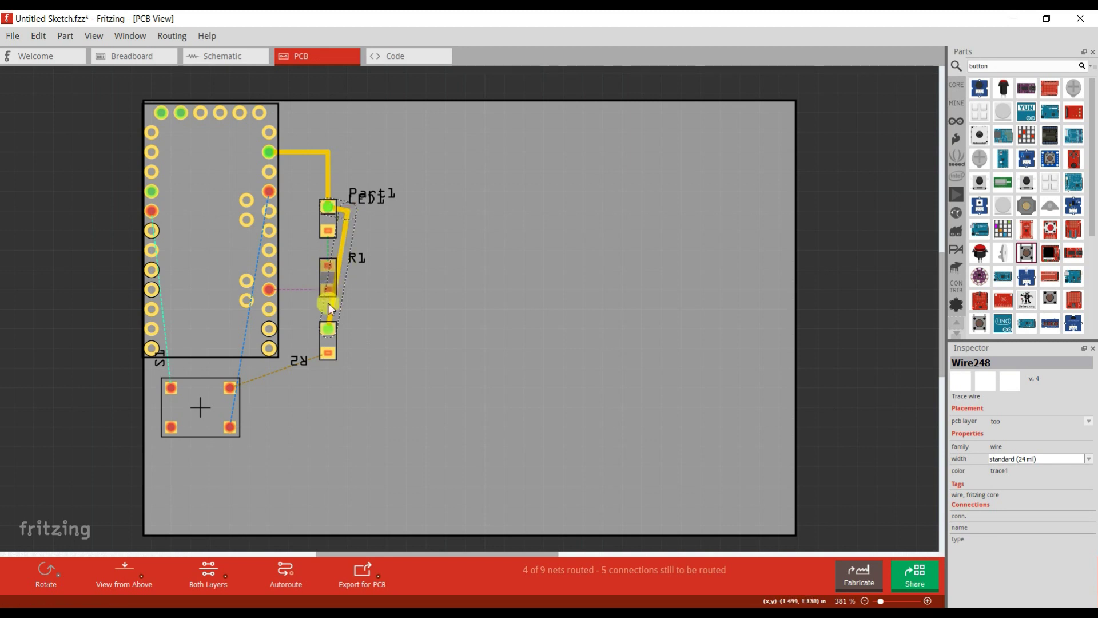
left_click_drag(331, 314, 346, 330)
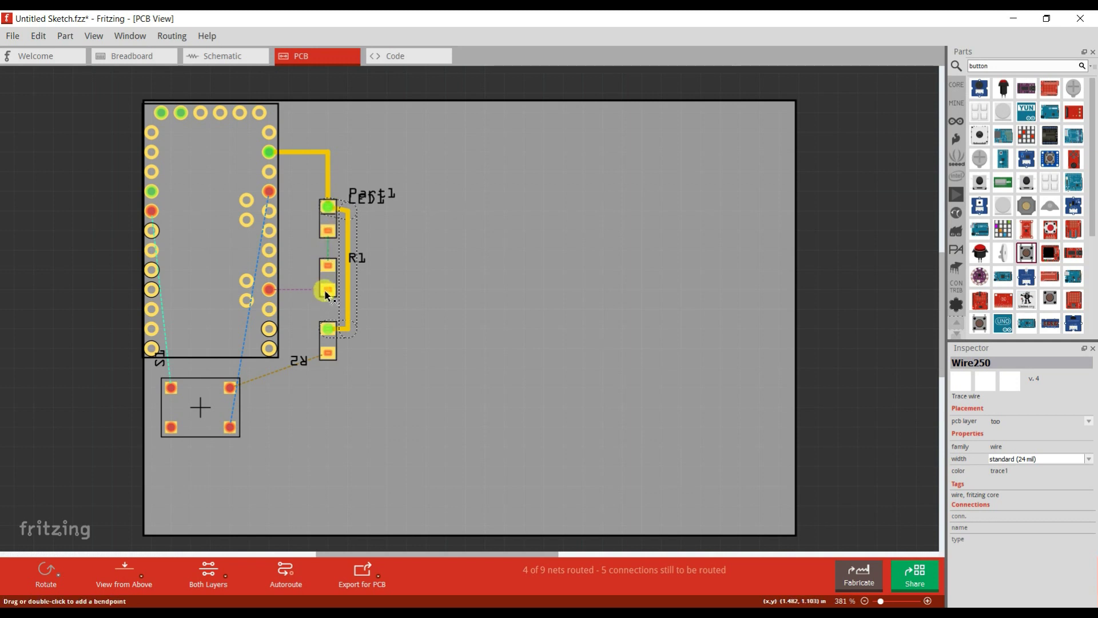
Route straight traces from R1's lower pad to the Arduino's SCK pin and from LED1's lower pad to R1's upper pad
left_click_drag(300, 294, 269, 290)
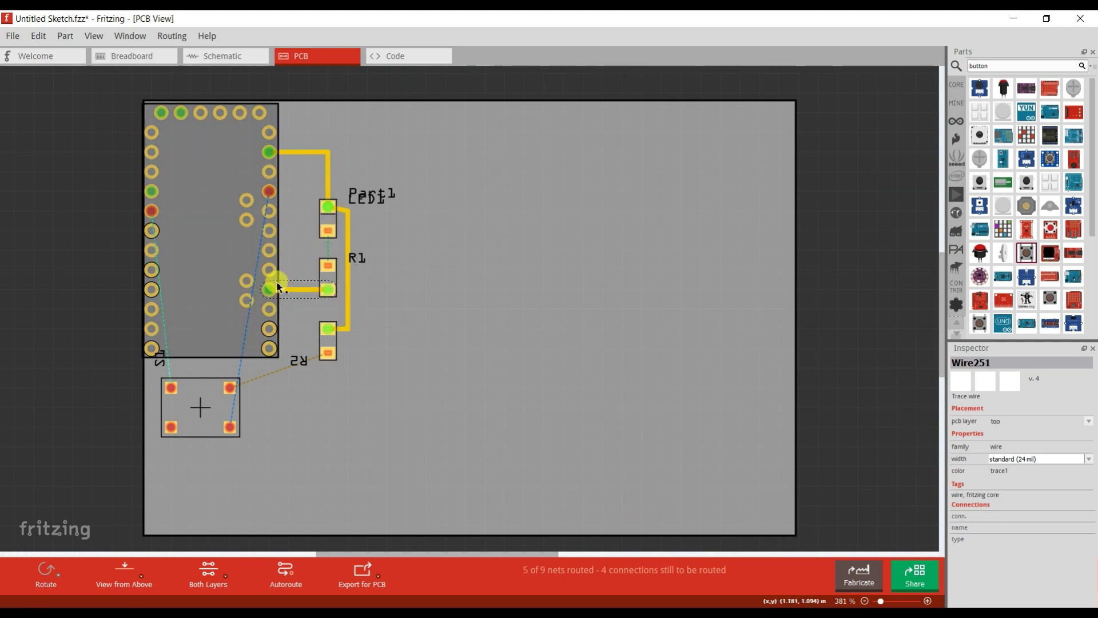
left_click_drag(328, 237, 327, 266)
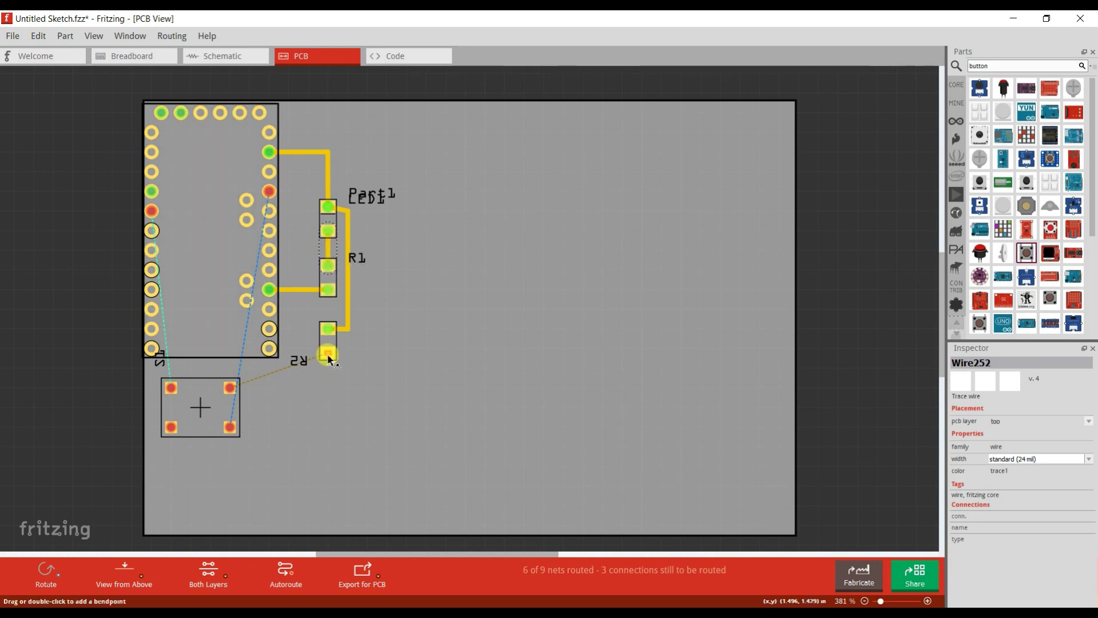
Route R2's lower pad to S1's upper-right pad, and S1's lower-right pad to the Arduino's fourth right-column pin with bends through the footprint's interior
left_click_drag(327, 354, 229, 386)
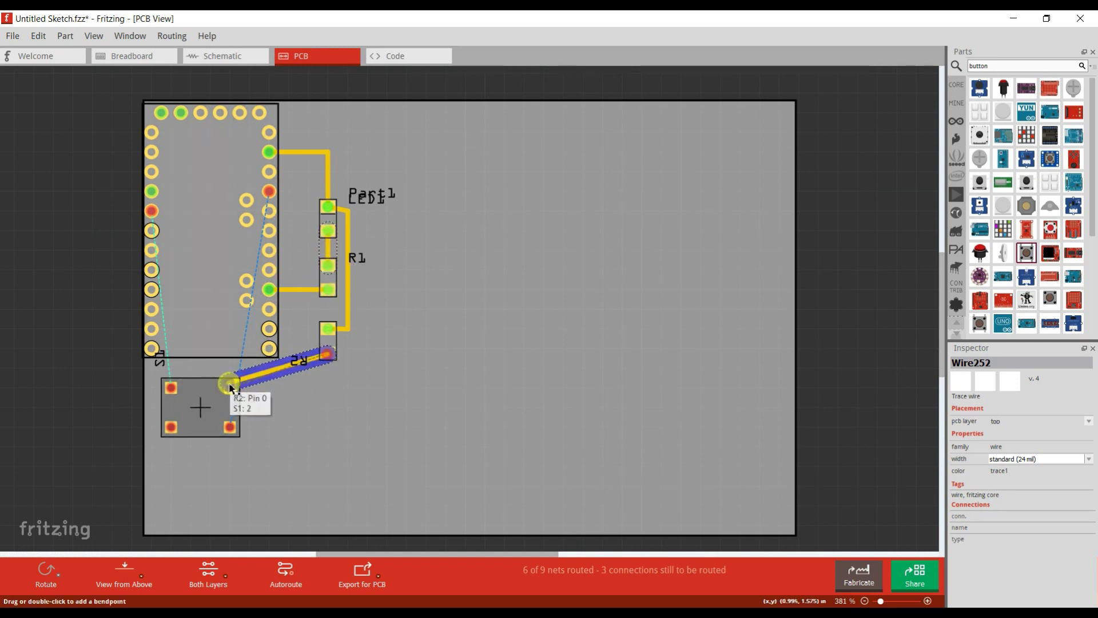
mouse_move(221, 426)
left_mouse_down()
mouse_move(203, 380)
mouse_move(259, 182)
mouse_move(267, 196)
left_mouse_up()
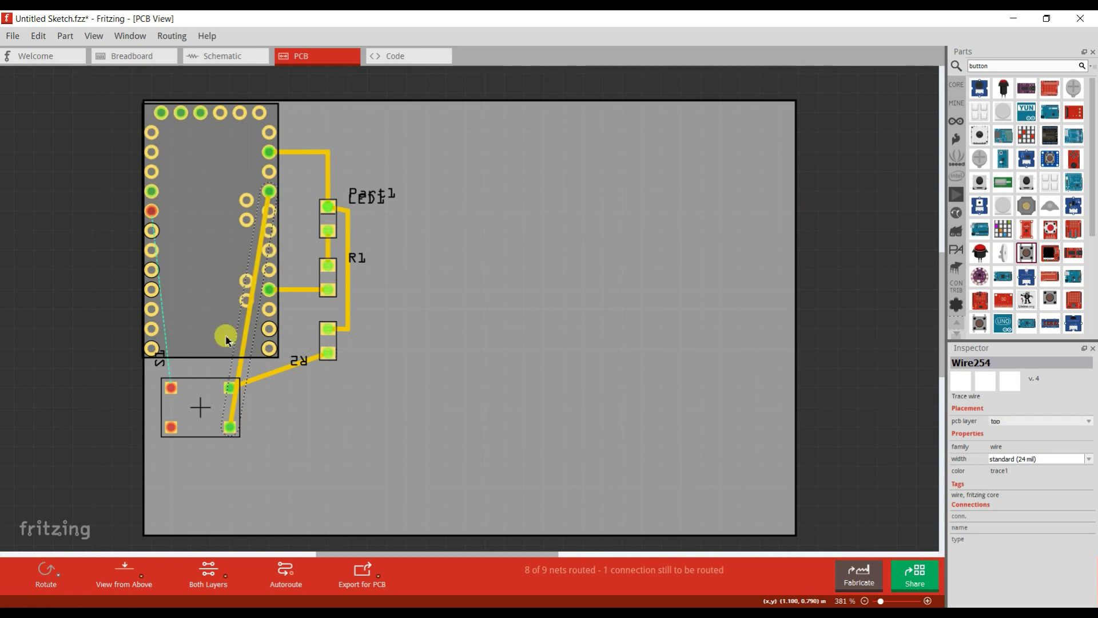
mouse_move(242, 353)
left_mouse_down()
mouse_move(196, 379)
mouse_move(205, 419)
mouse_move(192, 426)
left_mouse_up()
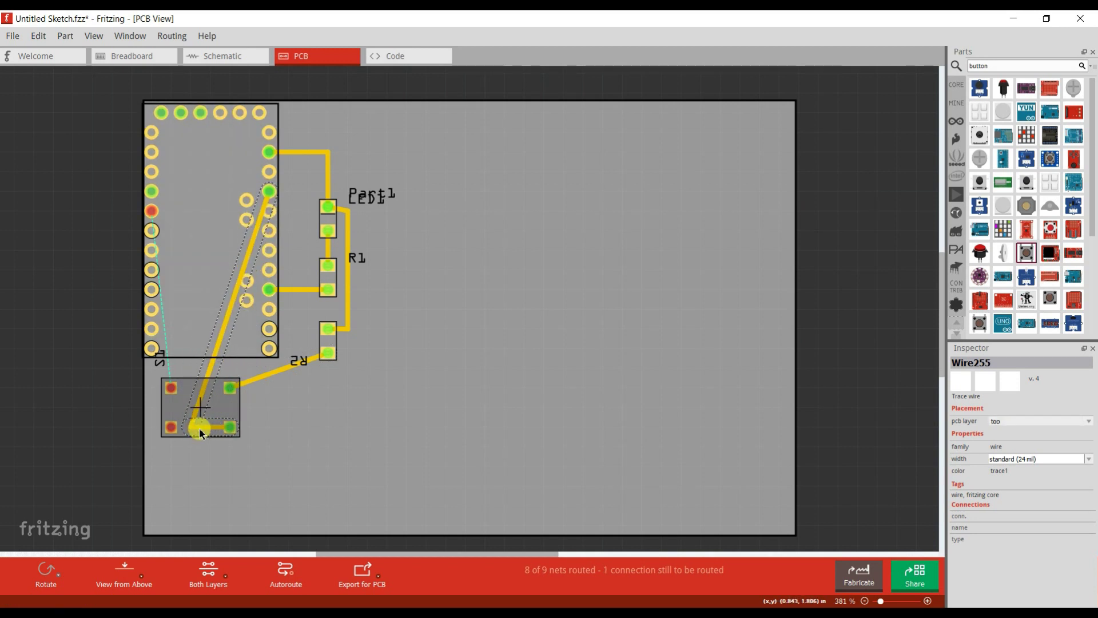
mouse_move(252, 252)
left_mouse_down()
mouse_move(226, 199)
mouse_move(209, 197)
left_mouse_up()
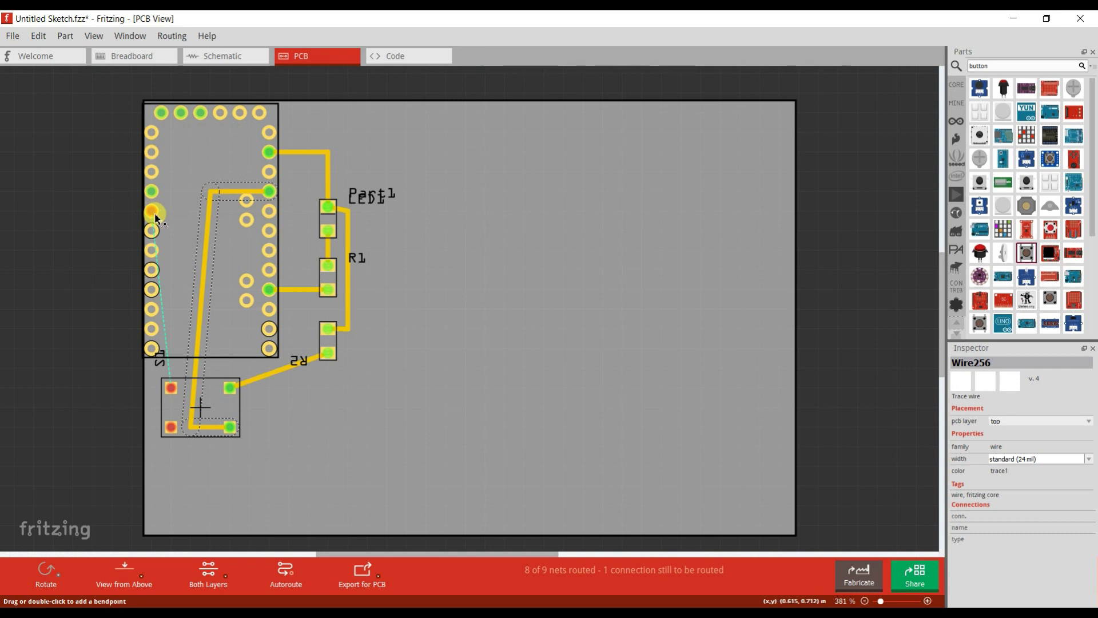
Route the Arduino's fifth left-column pin to S1's upper-left pad with a right-angle bend, and bend the R2–S1 trace into a right angle
left_click_drag(176, 262, 170, 387)
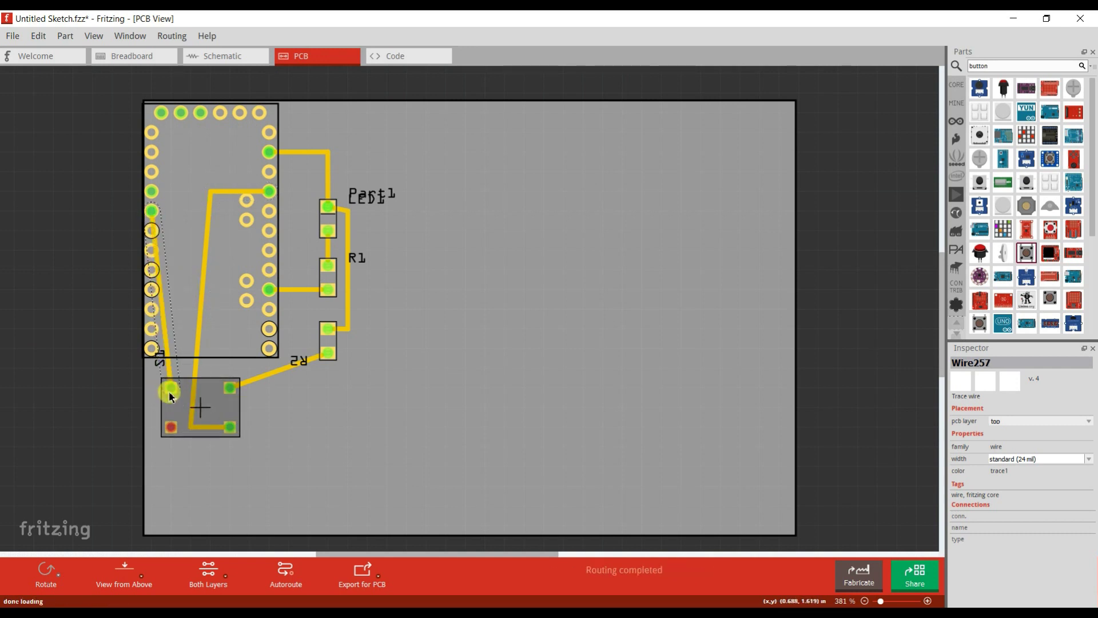
mouse_move(159, 257)
left_mouse_down()
mouse_move(183, 155)
mouse_move(176, 212)
left_mouse_up()
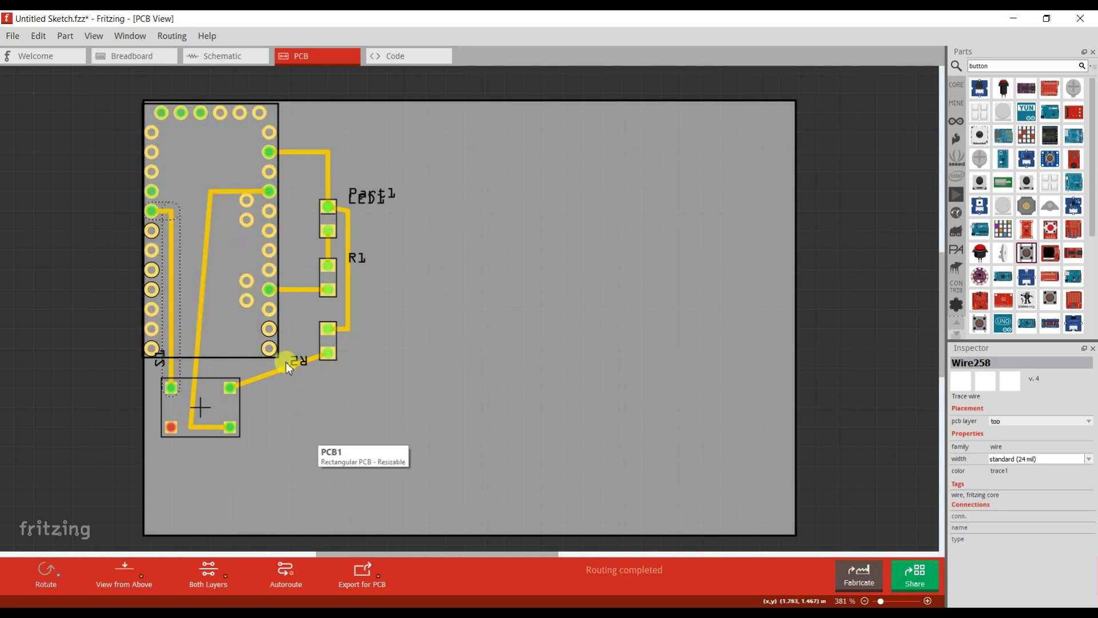
left_click_drag(286, 369, 328, 384)
left_click(405, 379)
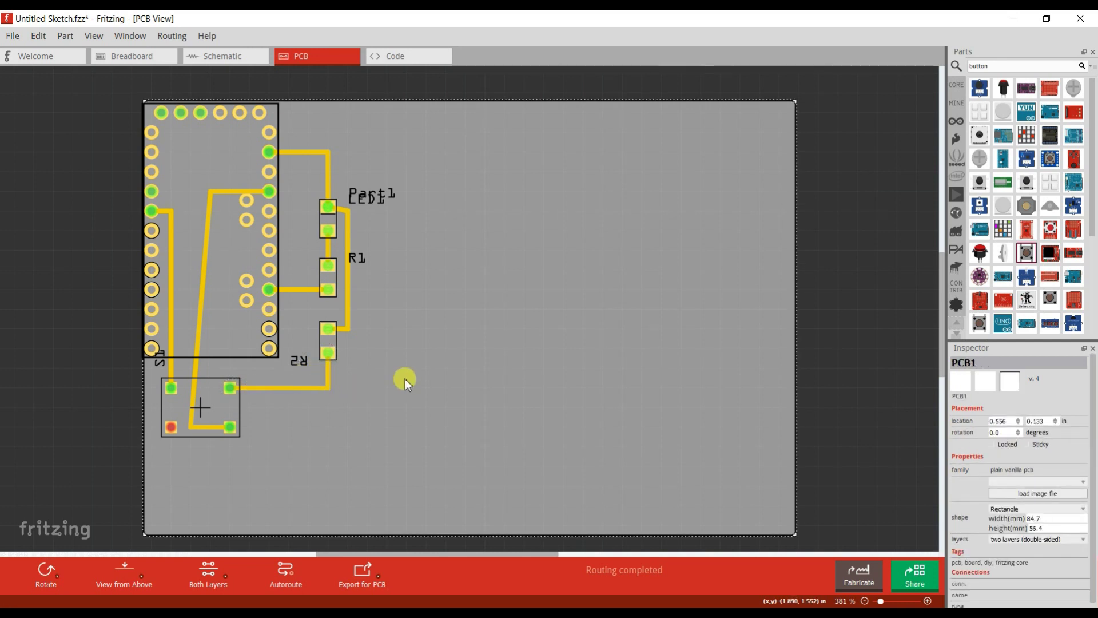
Examine the Code view's board, platform and port choices and its serial monitor, leaving the settings as they are
left_click(410, 57)
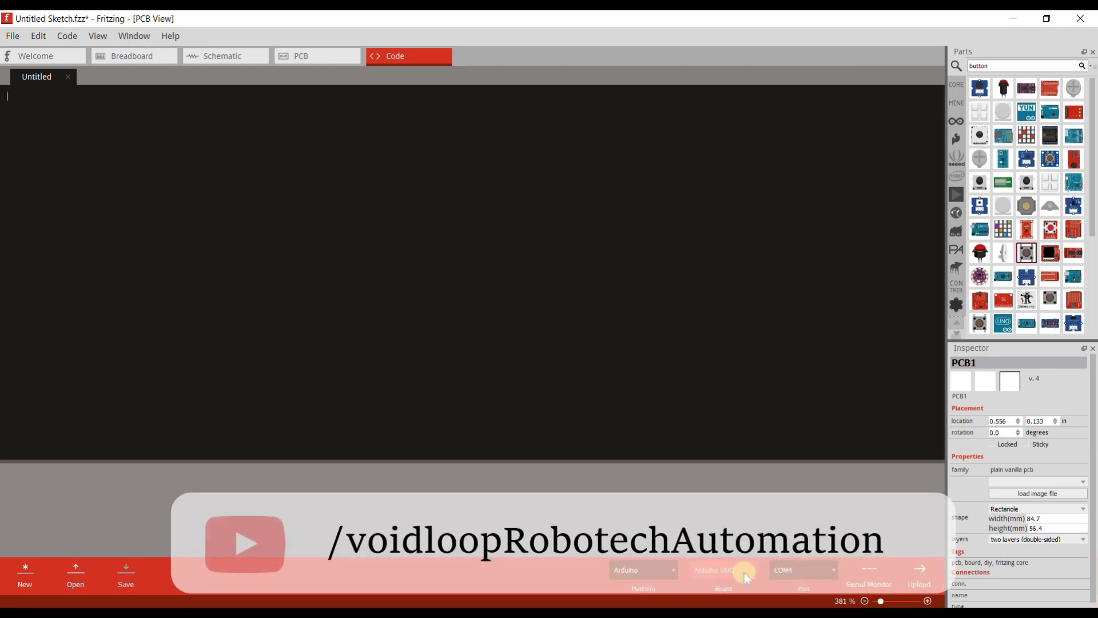
left_click(735, 570)
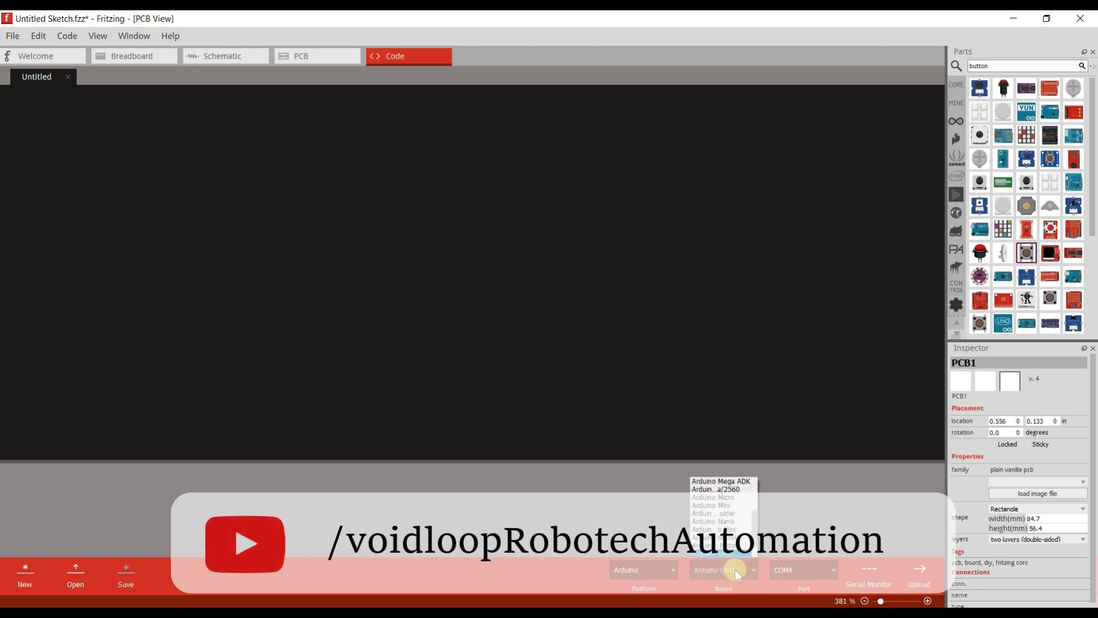
left_click(735, 570)
left_click(666, 570)
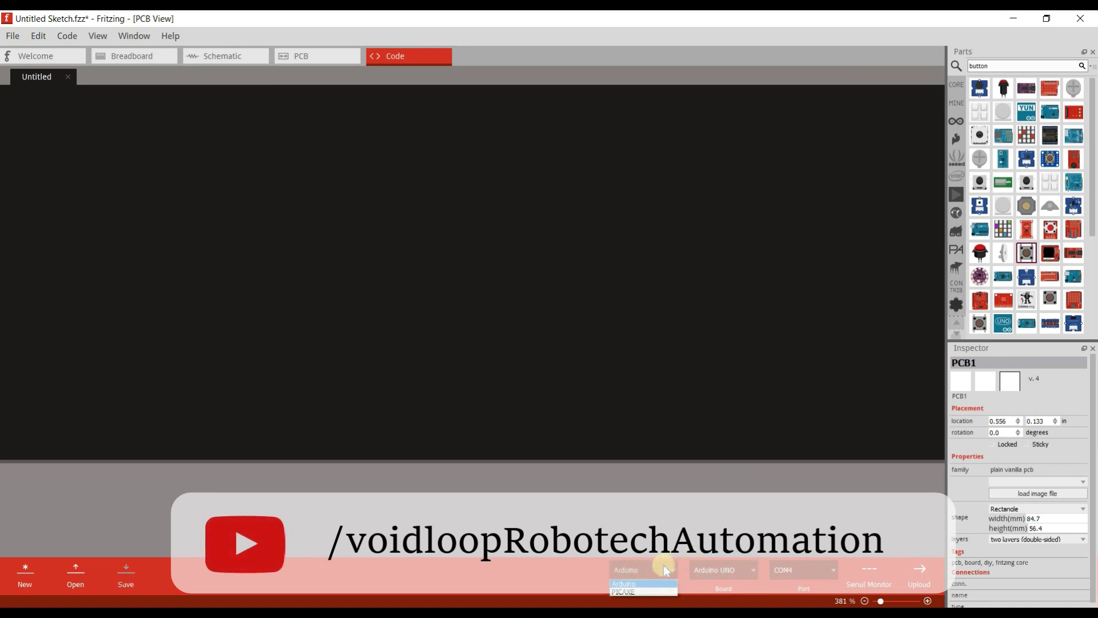
left_click(664, 565)
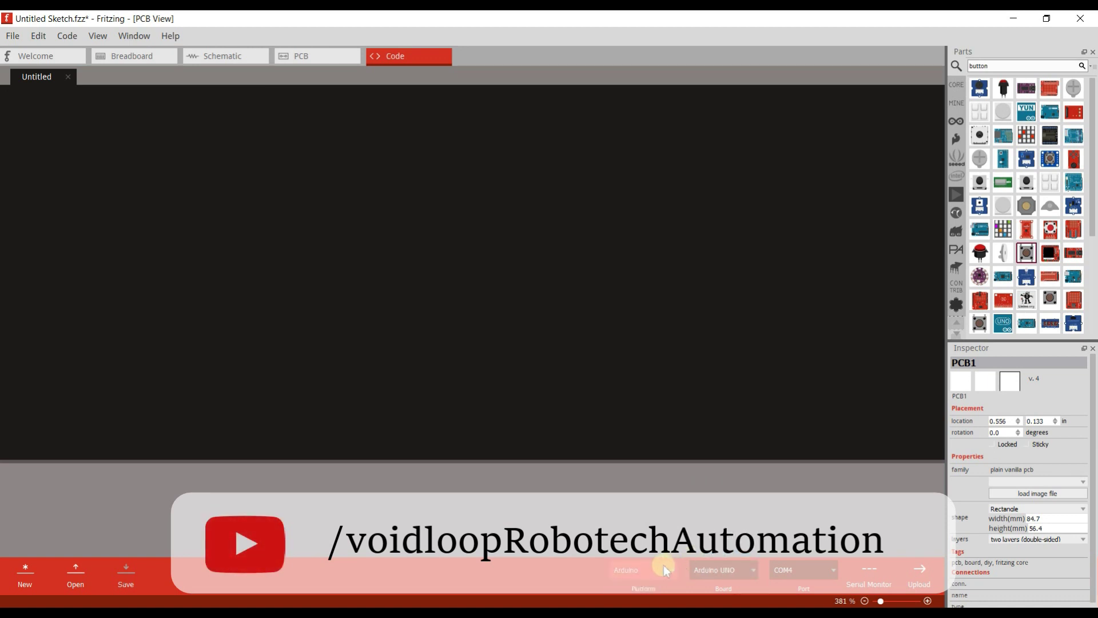
left_click(802, 567)
left_click(803, 572)
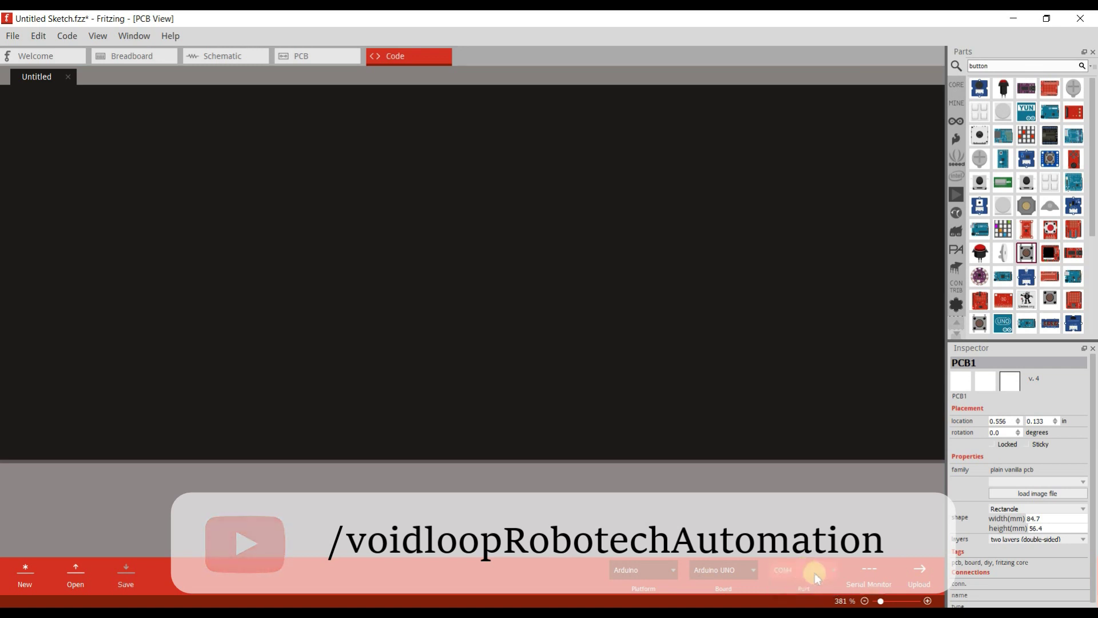
left_click(876, 578)
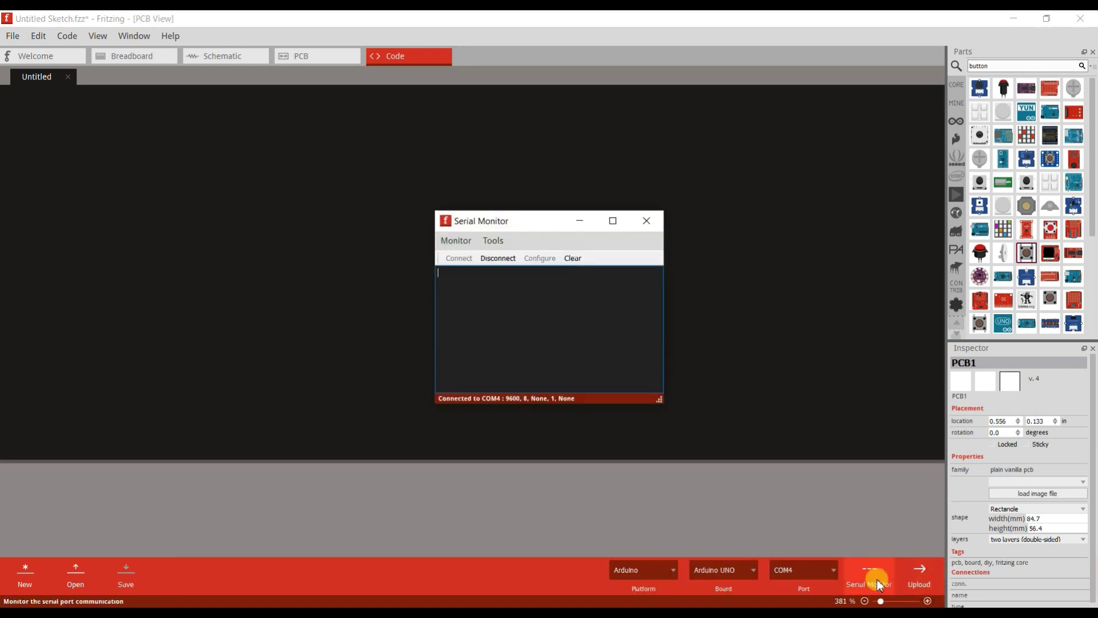
left_click(648, 221)
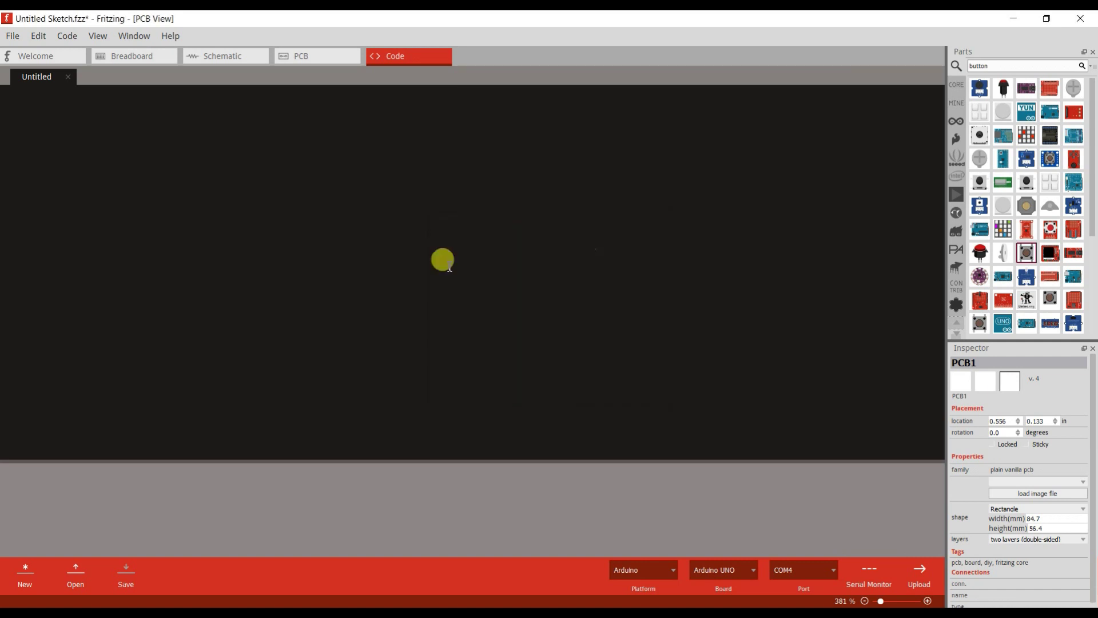